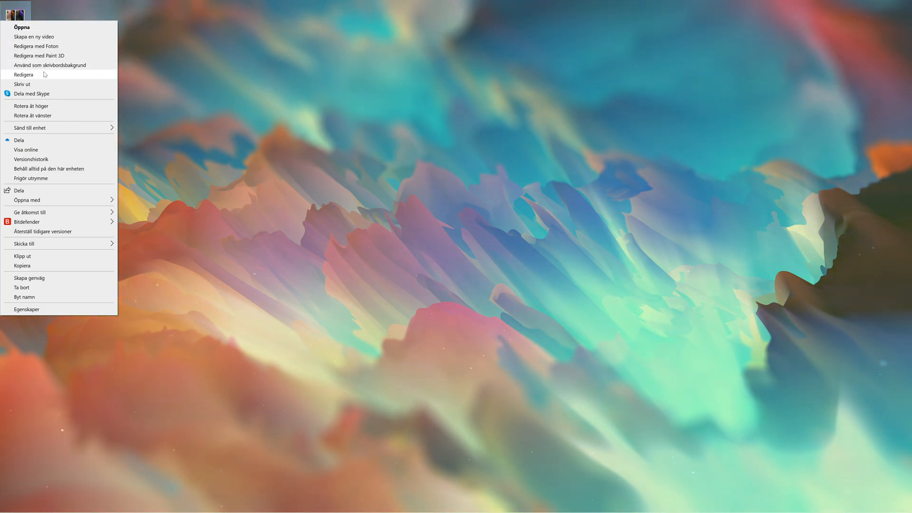
- Open the Samsung Galaxy Z Fold 2 desktop image for editing in Paint and show its full height at 200% zoom
{"action": "left_click", "coordinate": [45, 74]}
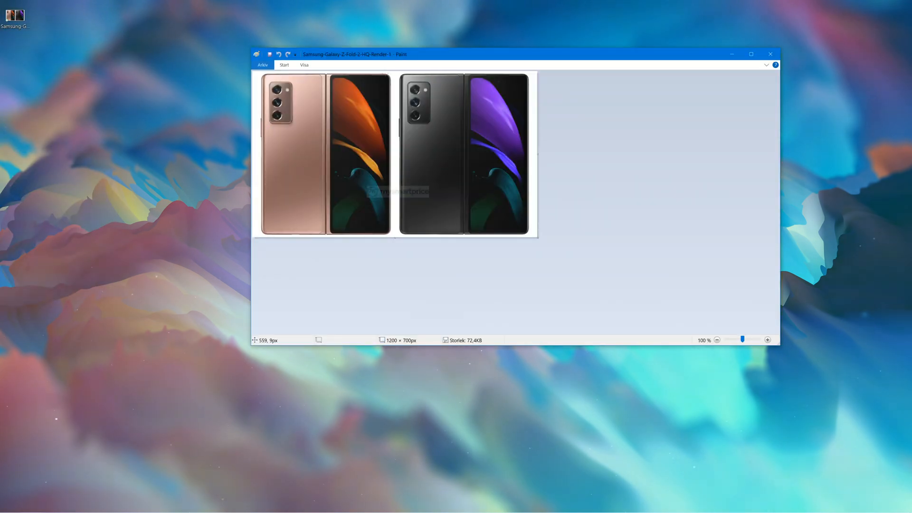
{"action": "left_click", "coordinate": [309, 67]}
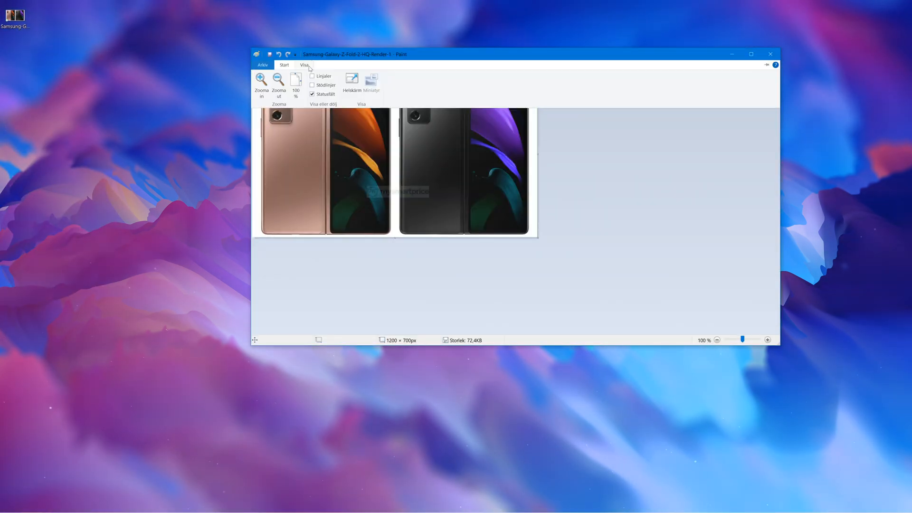
{"action": "left_click", "coordinate": [263, 88]}
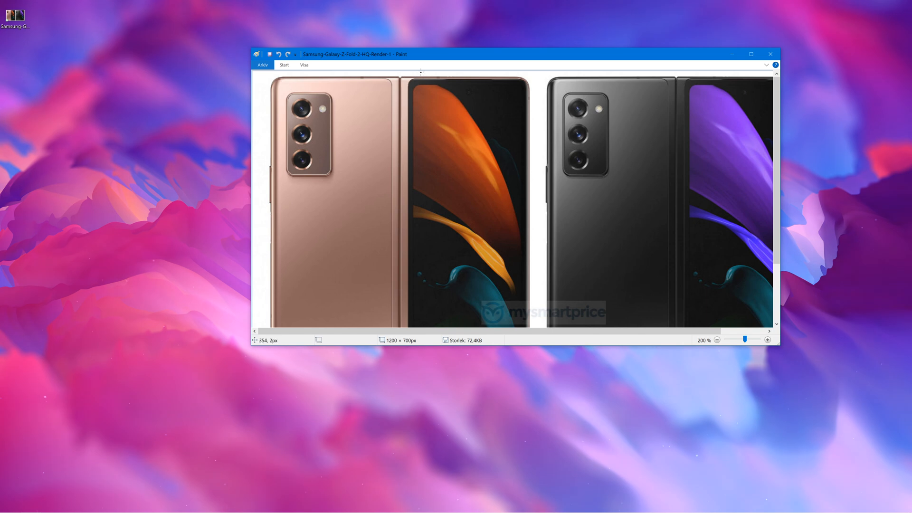
{"action": "left_click", "coordinate": [284, 65]}
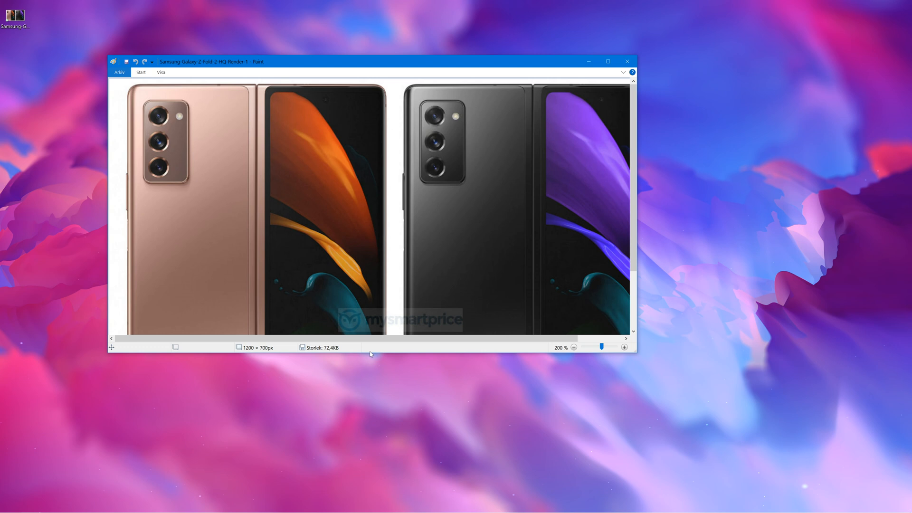
{"action": "left_click_drag", "start_coordinate": [366, 354], "coordinate": [366, 448]}
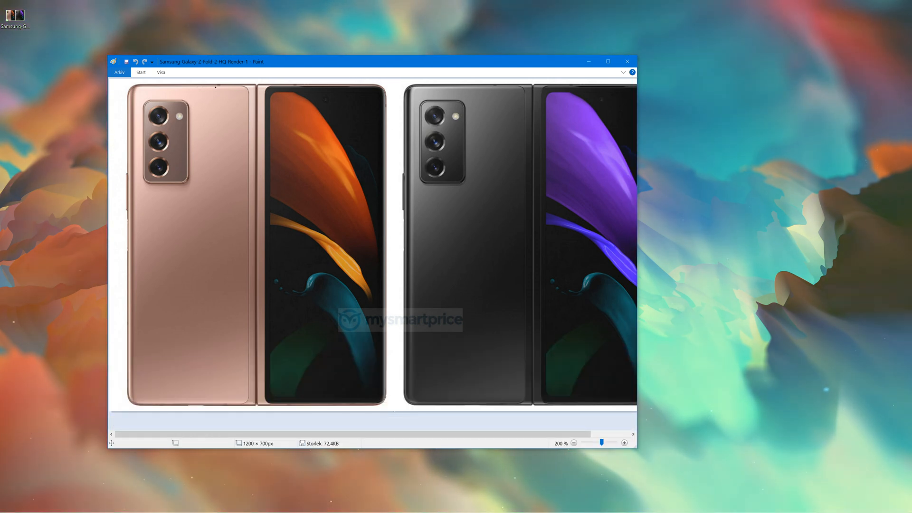
- Draw a rectangle about 28 × 679 px over the bronze phone's right edge and give it a red outline
{"action": "left_click", "coordinate": [140, 72]}
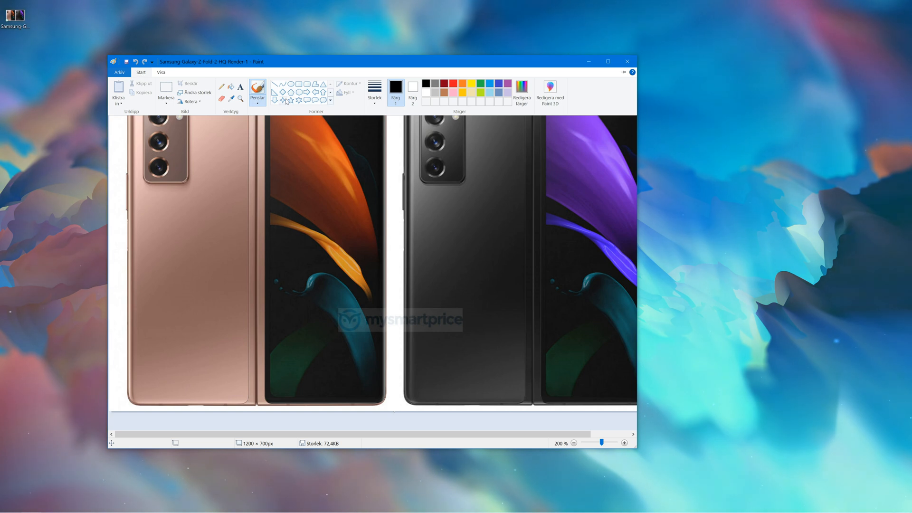
{"action": "left_click", "coordinate": [299, 84]}
{"action": "left_click_drag", "start_coordinate": [391, 82], "coordinate": [378, 405]}
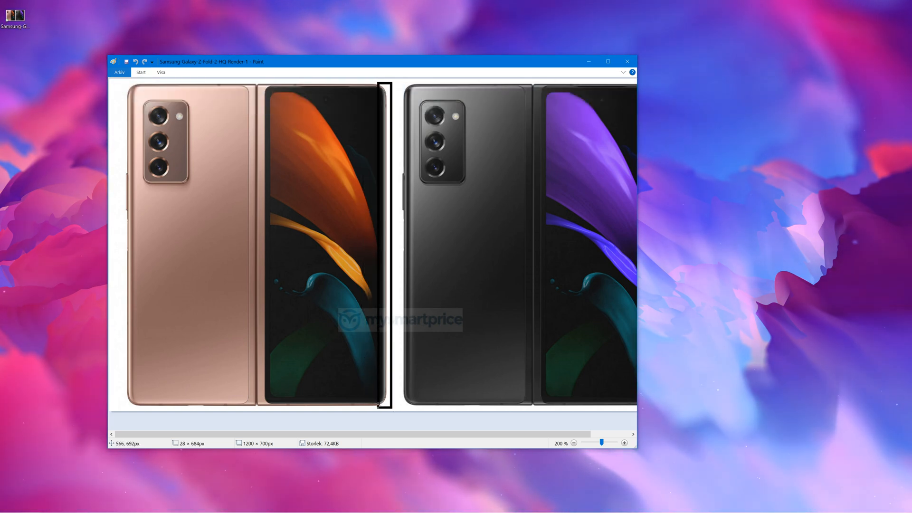
{"action": "left_click", "coordinate": [141, 73]}
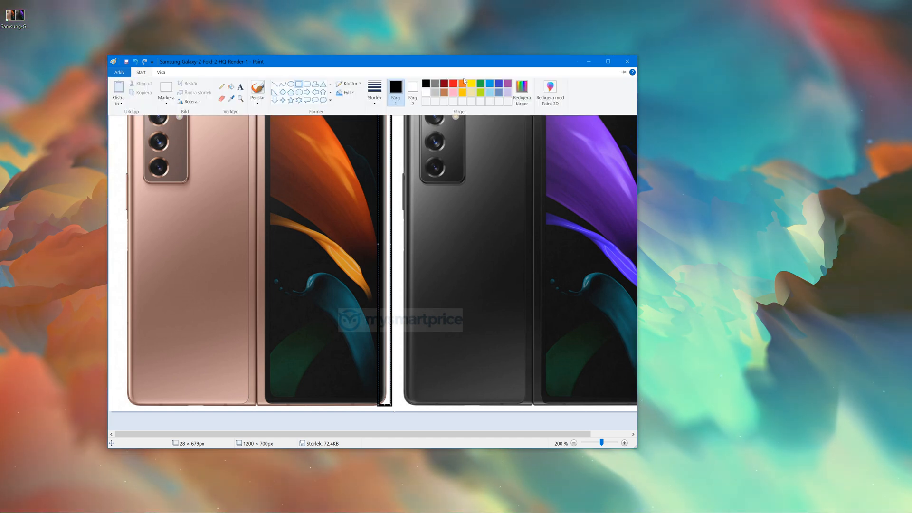
{"action": "left_click", "coordinate": [454, 87]}
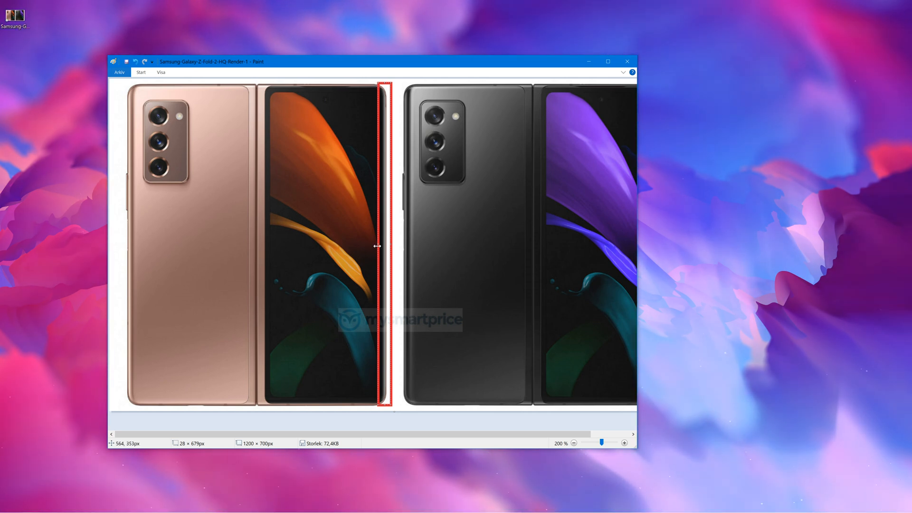
- Give the rectangle on the bronze phone's right edge a solid-color fill and set its fill color to red
{"action": "right_click", "coordinate": [389, 161]}
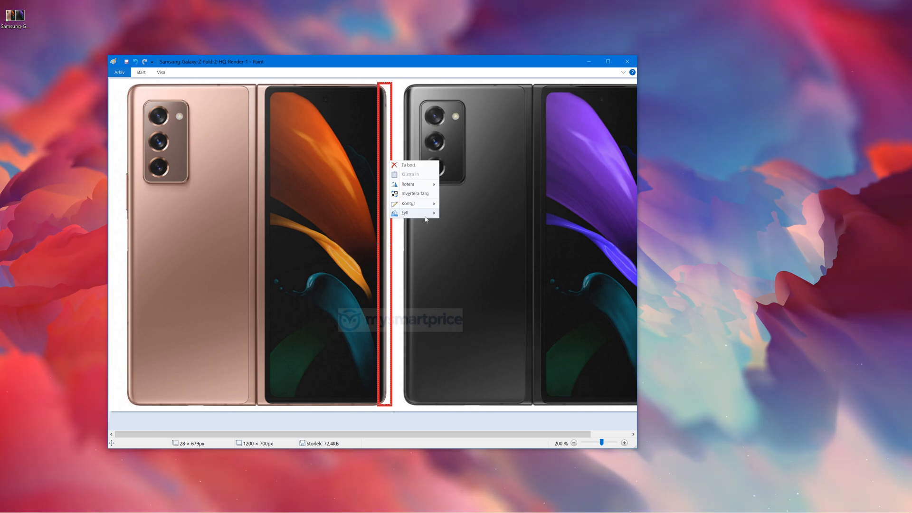
{"action": "mouse_move", "coordinate": [425, 214]}
{"action": "left_click", "coordinate": [456, 224]}
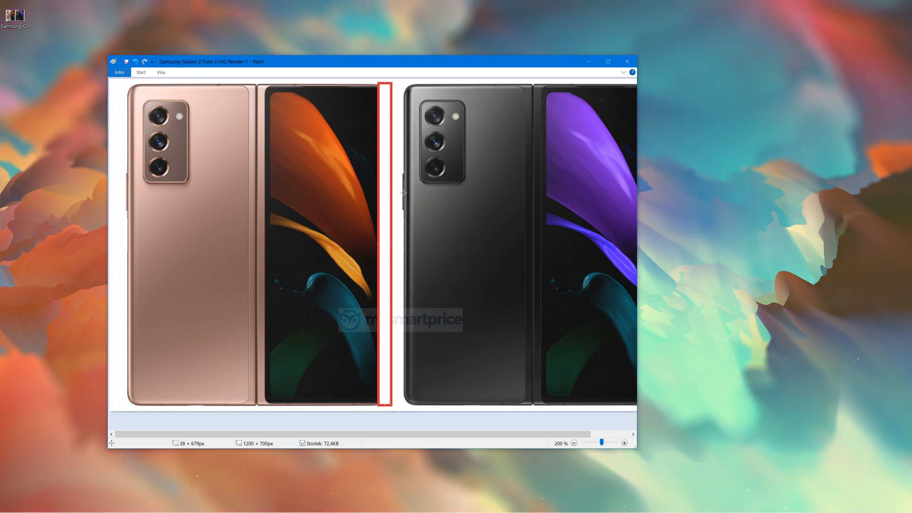
{"action": "left_click", "coordinate": [142, 73]}
{"action": "left_click", "coordinate": [399, 94]}
{"action": "left_click", "coordinate": [141, 72]}
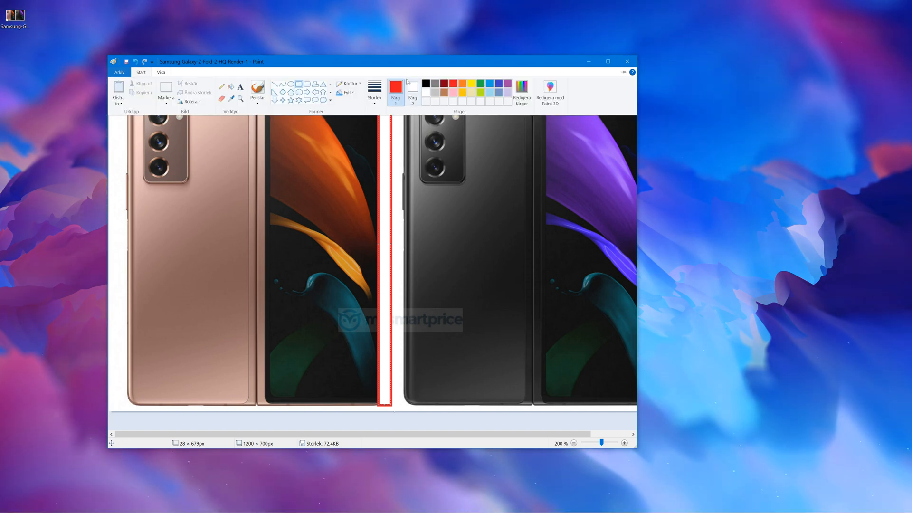
{"action": "left_click", "coordinate": [396, 87]}
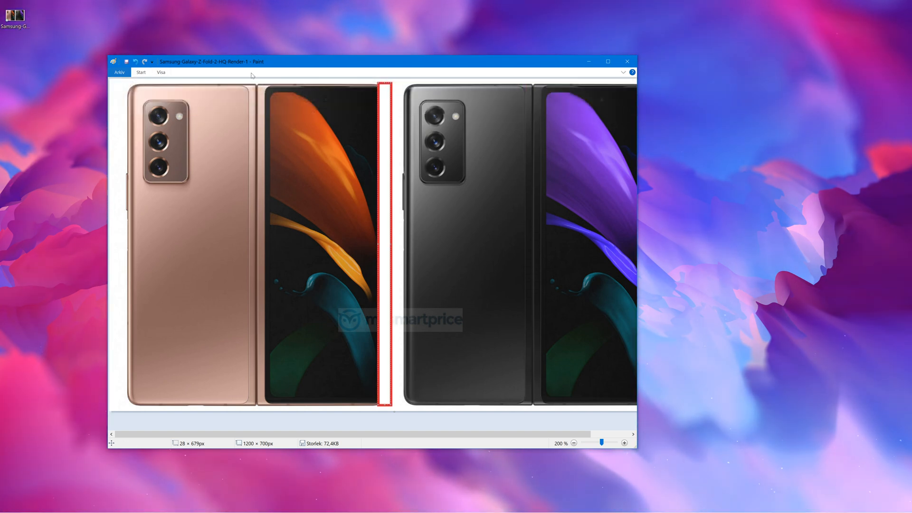
{"action": "left_click", "coordinate": [142, 73]}
{"action": "left_click", "coordinate": [402, 91]}
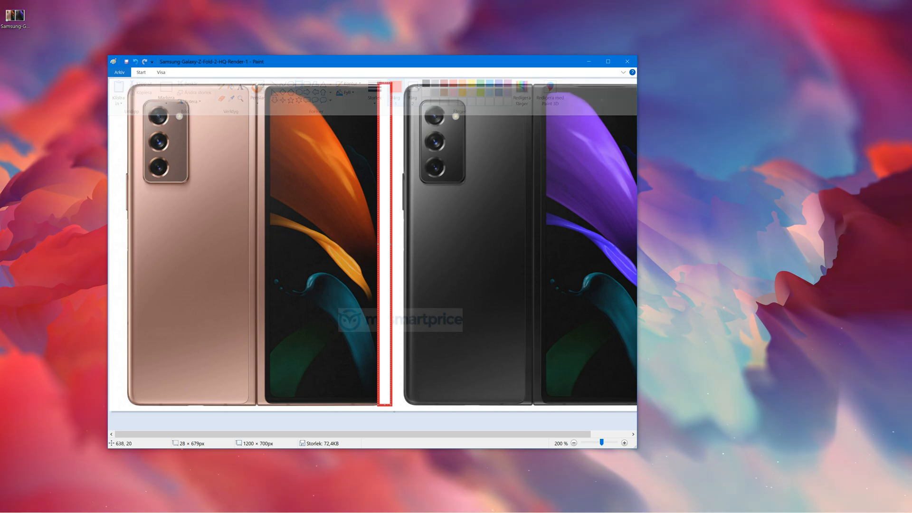
{"action": "left_click", "coordinate": [148, 73]}
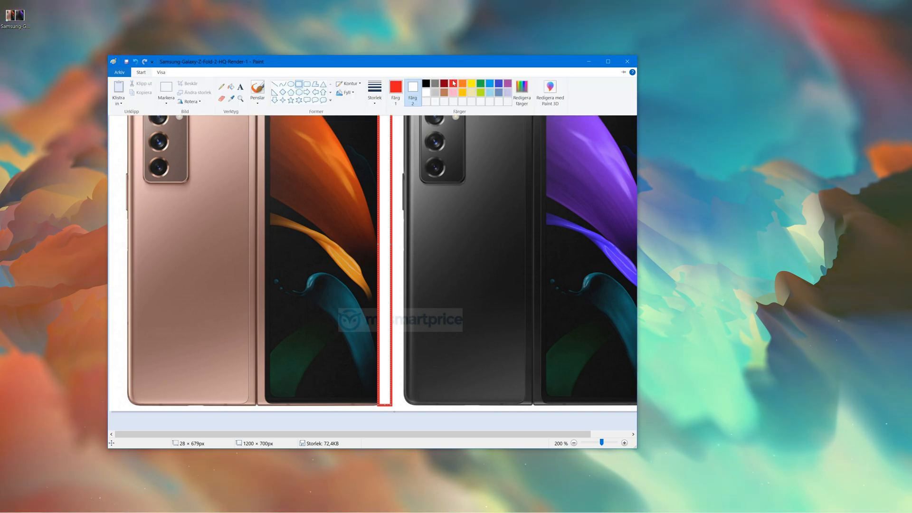
{"action": "left_click", "coordinate": [453, 83]}
- Try narrowing the red rectangle to about 15 px, zoom in to 300% and undo the rectangle
{"action": "scroll", "coordinate": [394, 164], "scroll_direction": "right", "scroll_amount": 2}
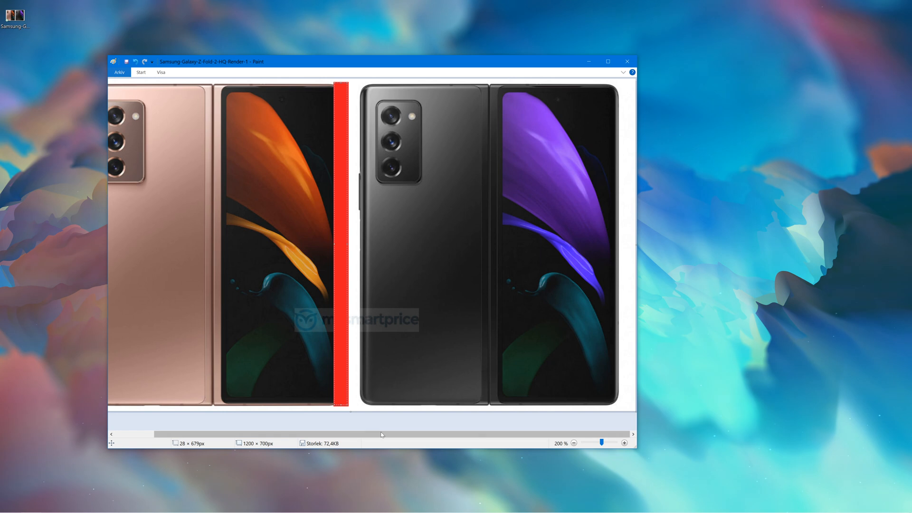
{"action": "mouse_move", "coordinate": [348, 244]}
{"action": "left_mouse_down"}
{"action": "mouse_move", "coordinate": [321, 241]}
{"action": "mouse_move", "coordinate": [340, 242]}
{"action": "left_mouse_up"}
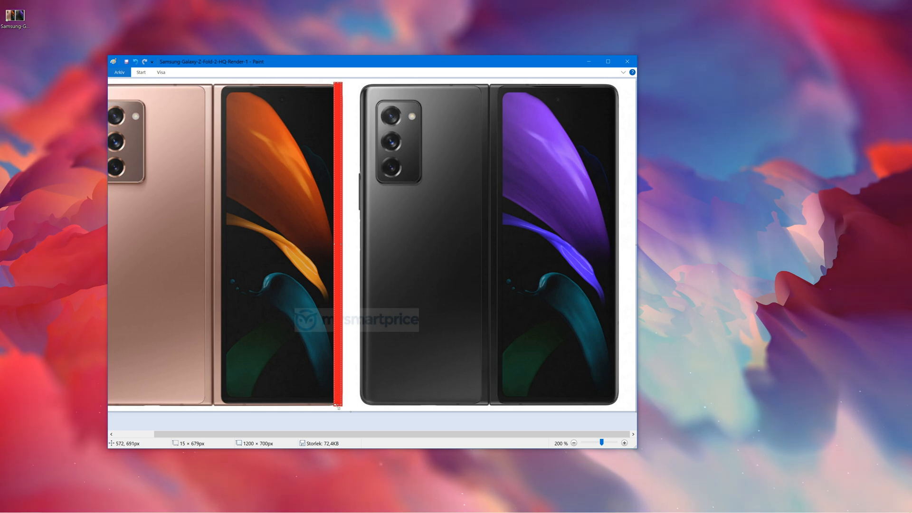
{"action": "left_click", "coordinate": [160, 73]}
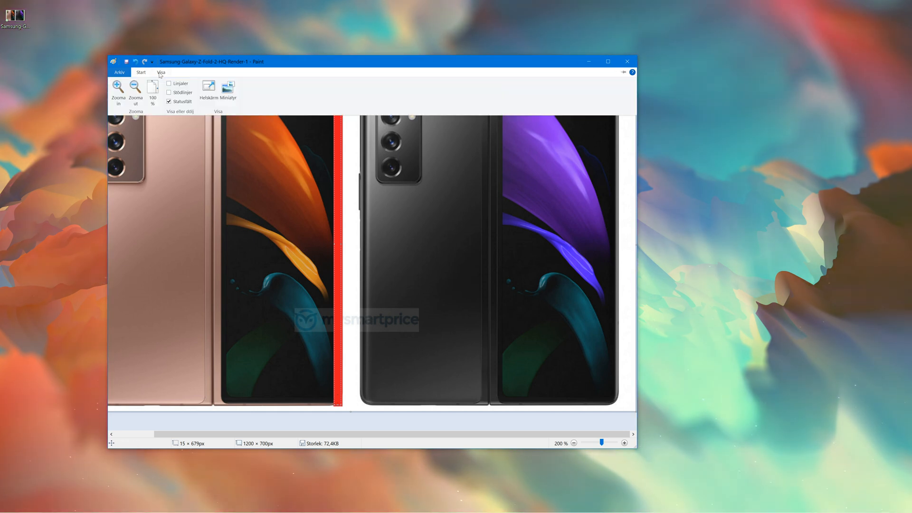
{"action": "left_click", "coordinate": [111, 99]}
{"action": "scroll", "coordinate": [326, 198], "scroll_direction": "down", "scroll_amount": 3}
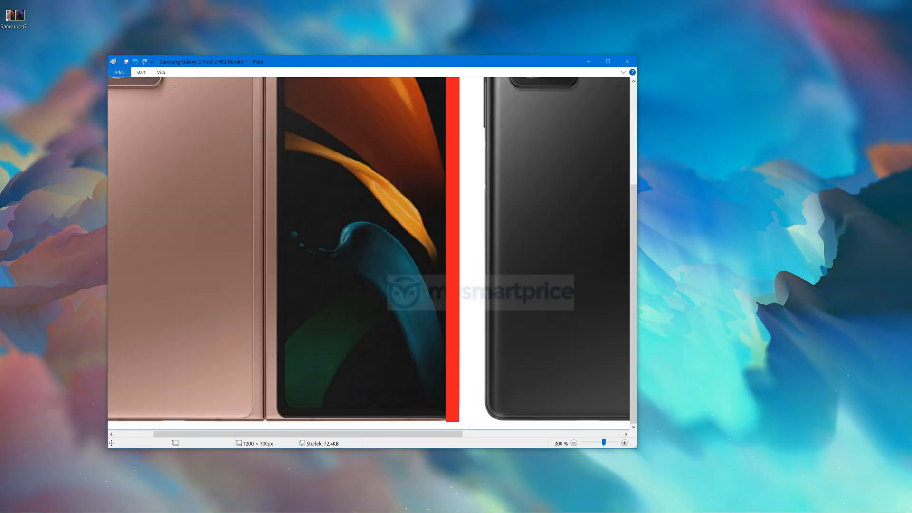
{"action": "left_click", "coordinate": [136, 63]}
- Draw a solid red rectangle along the full right edge of the bronze phone and trim it to about 13 × 675 px
{"action": "scroll", "coordinate": [471, 147], "scroll_direction": "up", "scroll_amount": 3}
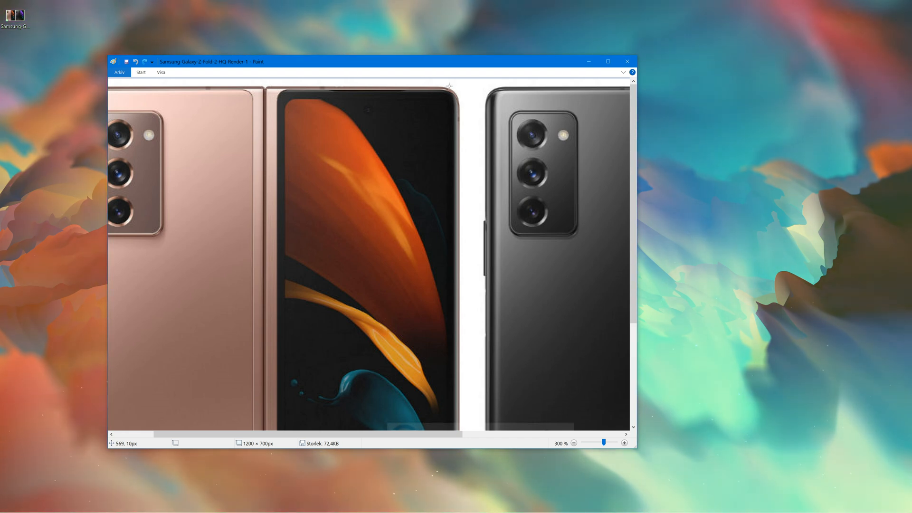
{"action": "left_click_drag", "start_coordinate": [449, 85], "coordinate": [463, 371]}
{"action": "scroll", "coordinate": [463, 372], "scroll_direction": "down", "scroll_amount": 3}
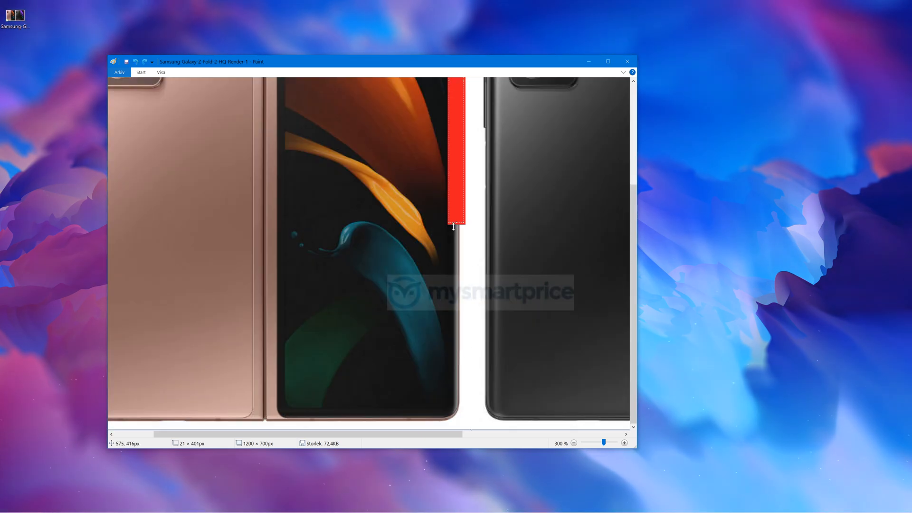
{"action": "left_click_drag", "start_coordinate": [456, 225], "coordinate": [459, 419]}
{"action": "scroll", "coordinate": [463, 361], "scroll_direction": "up", "scroll_amount": 10}
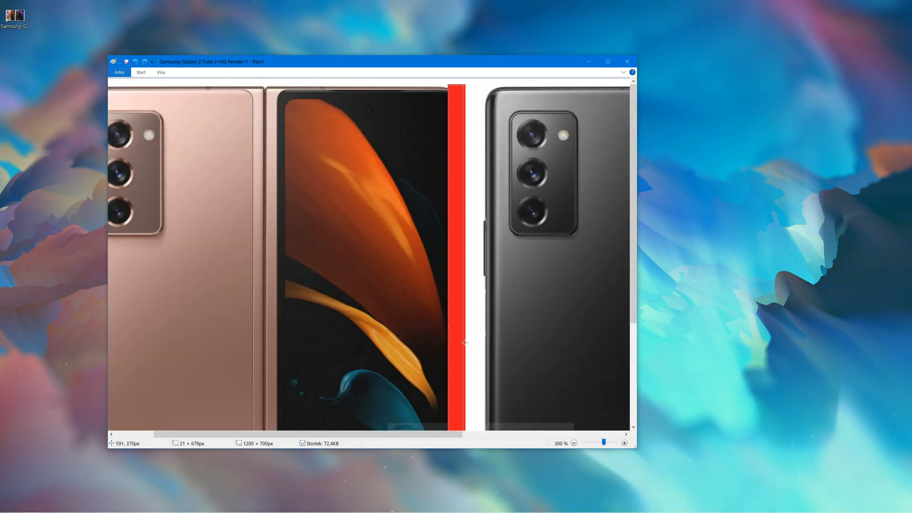
{"action": "left_click_drag", "start_coordinate": [456, 86], "coordinate": [458, 88]}
{"action": "scroll", "coordinate": [452, 150], "scroll_direction": "down", "scroll_amount": 10}
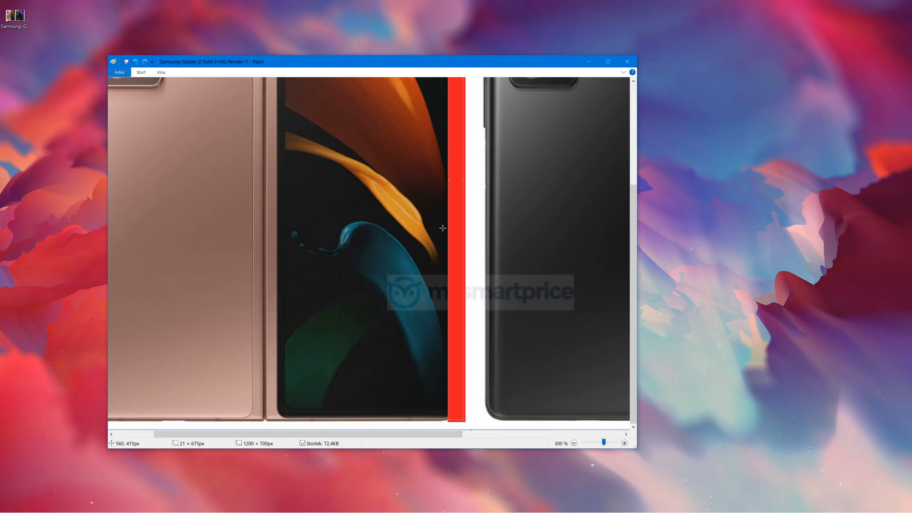
{"action": "mouse_move", "coordinate": [446, 179]}
{"action": "left_mouse_down"}
{"action": "mouse_move", "coordinate": [437, 176]}
{"action": "mouse_move", "coordinate": [454, 180]}
{"action": "left_mouse_up"}
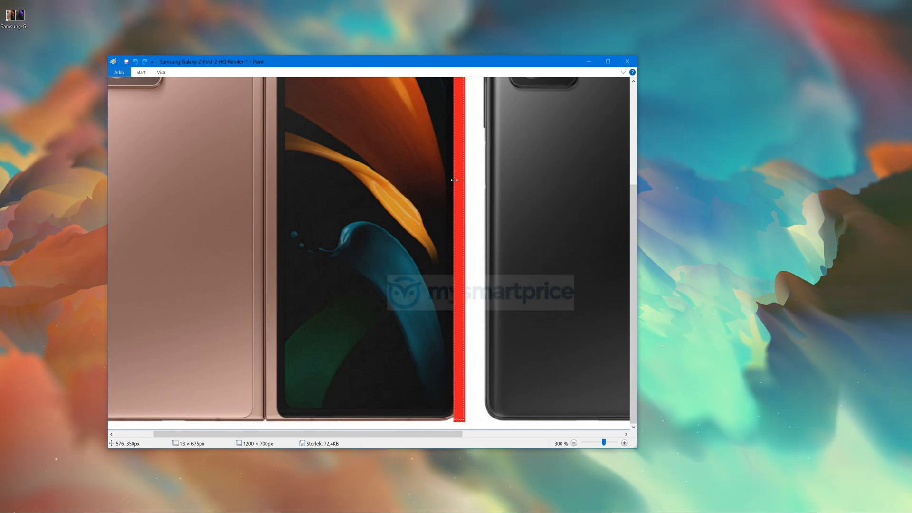
{"action": "scroll", "coordinate": [468, 211], "scroll_direction": "up", "scroll_amount": 5}
{"action": "left_click", "coordinate": [488, 91]}
- Draw a red rectangle about 15 px tall over the top edge of the bronze phone's screen half, extending left to the fold
{"action": "left_click_drag", "start_coordinate": [463, 86], "coordinate": [283, 97]}
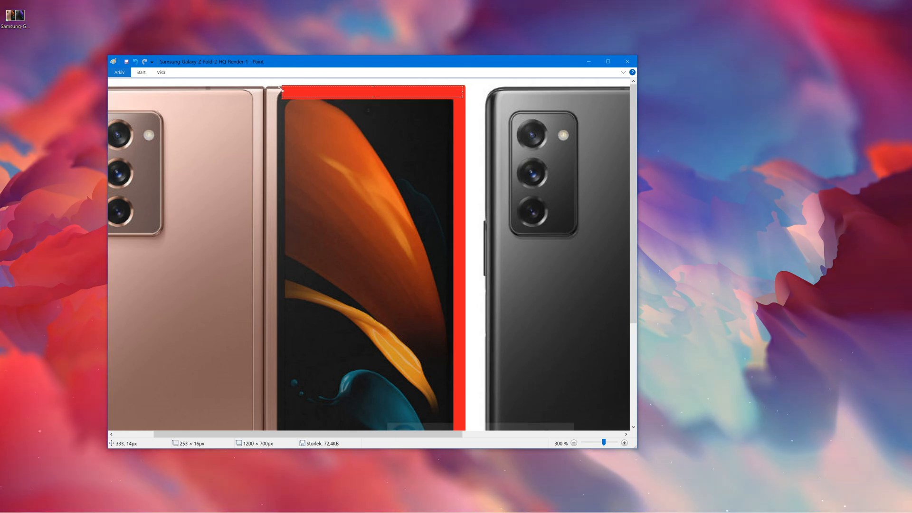
{"action": "left_click_drag", "start_coordinate": [373, 86], "coordinate": [374, 88]}
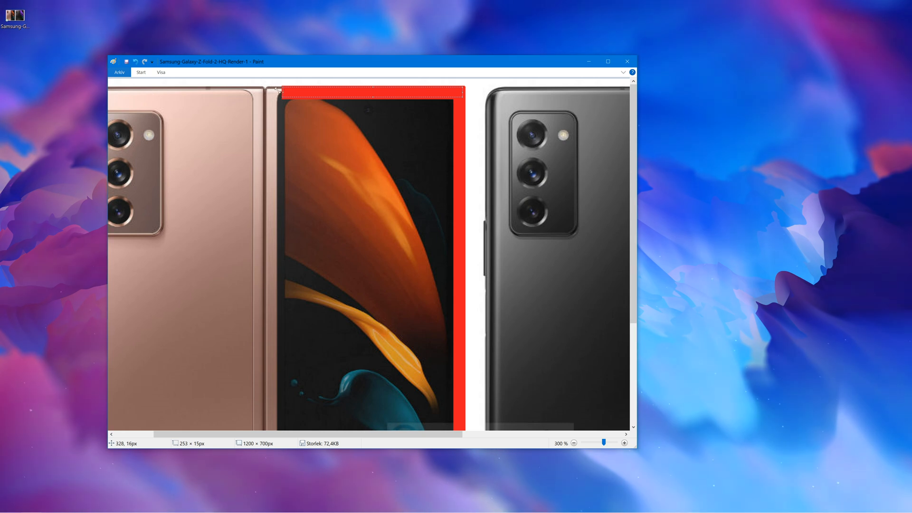
{"action": "left_click", "coordinate": [162, 76]}
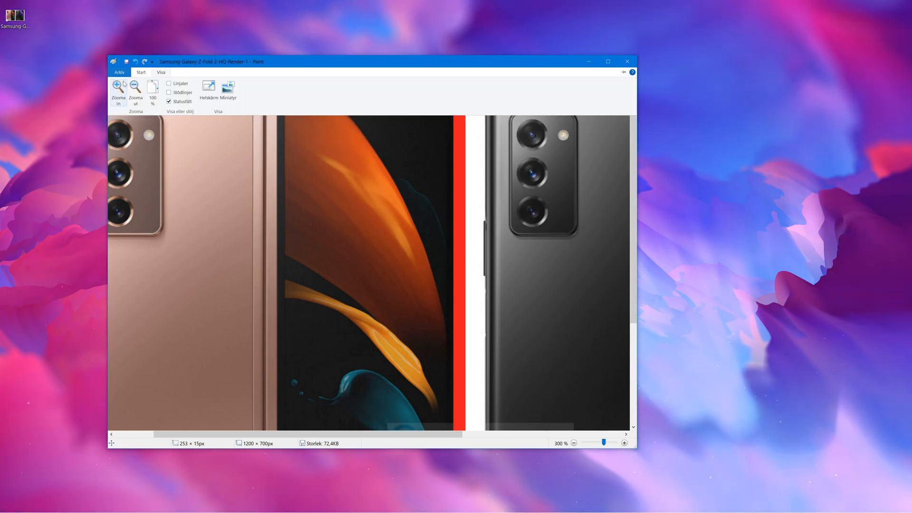
{"action": "left_click", "coordinate": [120, 89]}
{"action": "left_click", "coordinate": [162, 72]}
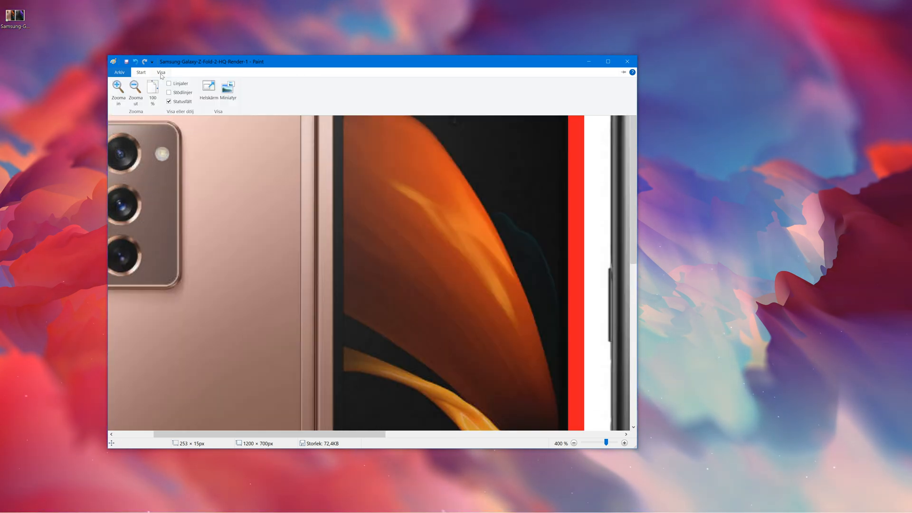
{"action": "left_click", "coordinate": [119, 89]}
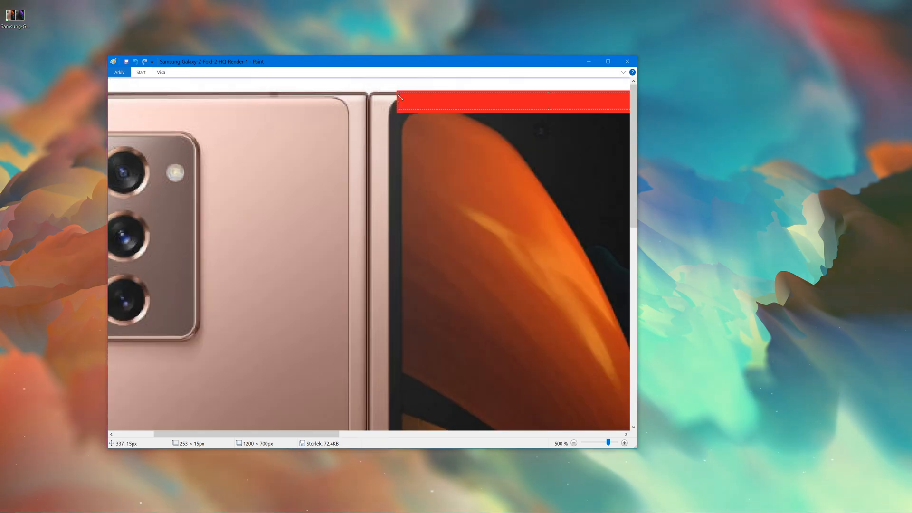
{"action": "left_click_drag", "start_coordinate": [396, 101], "coordinate": [373, 101]}
{"action": "left_click", "coordinate": [393, 155]}
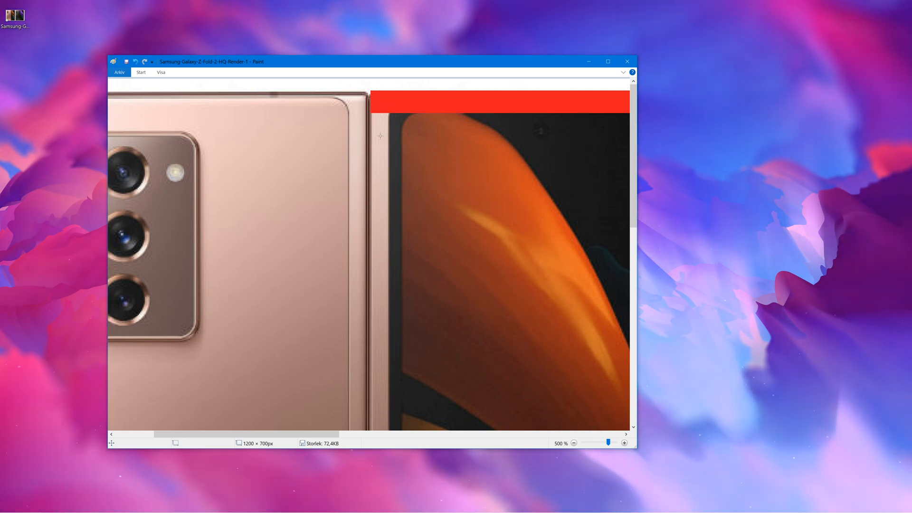
- Draw a red rectangle about 23 × 659 px over the left bezel of the bronze phone's screen, from the top bar to the bottom edge
{"action": "left_click_drag", "start_coordinate": [371, 112], "coordinate": [399, 298]}
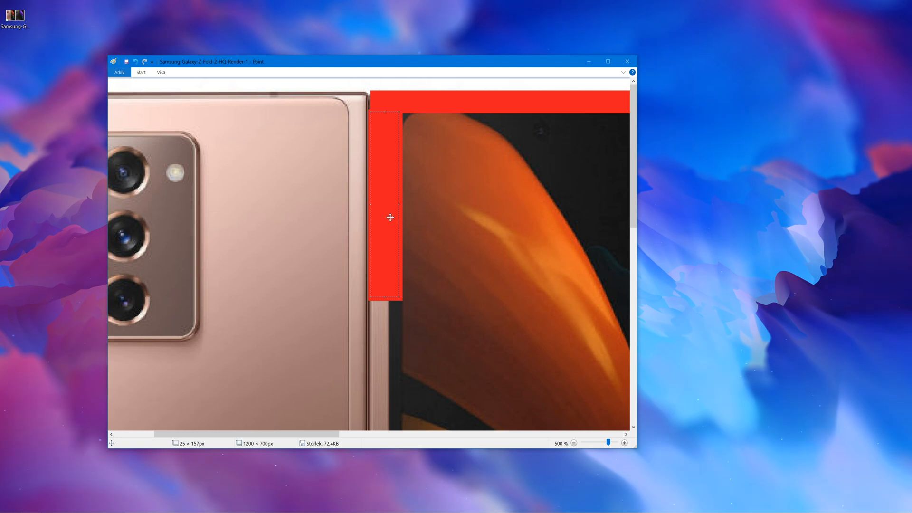
{"action": "left_click_drag", "start_coordinate": [370, 208], "coordinate": [373, 209]}
{"action": "scroll", "coordinate": [373, 215], "scroll_direction": "down", "scroll_amount": 3}
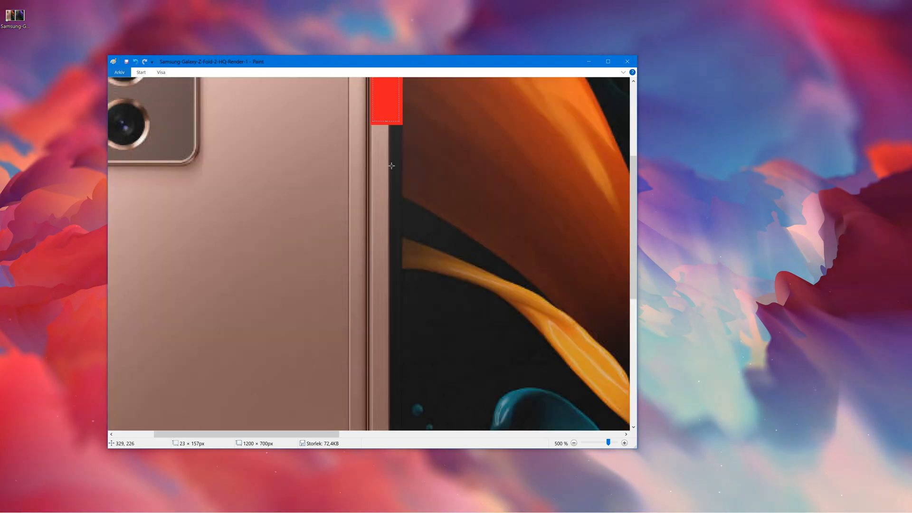
{"action": "left_click_drag", "start_coordinate": [386, 125], "coordinate": [408, 355]}
{"action": "scroll", "coordinate": [403, 354], "scroll_direction": "down", "scroll_amount": 5}
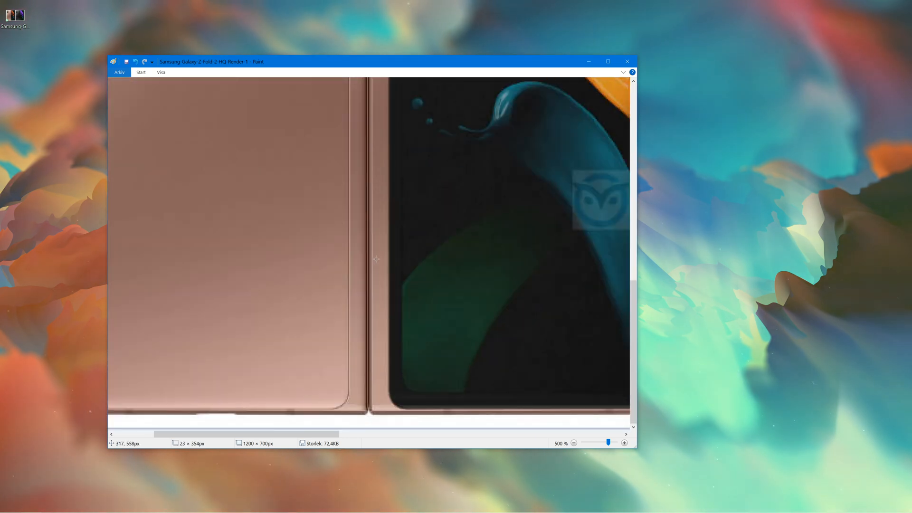
{"action": "scroll", "coordinate": [380, 238], "scroll_direction": "up", "scroll_amount": 3}
{"action": "left_click_drag", "start_coordinate": [386, 223], "coordinate": [386, 397]}
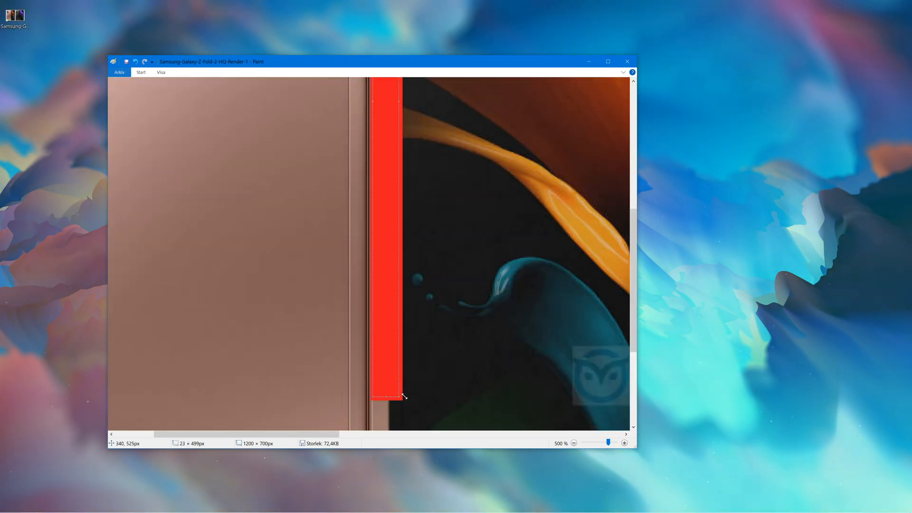
{"action": "scroll", "coordinate": [385, 285], "scroll_direction": "down", "scroll_amount": 3}
{"action": "left_click_drag", "start_coordinate": [384, 220], "coordinate": [400, 411]}
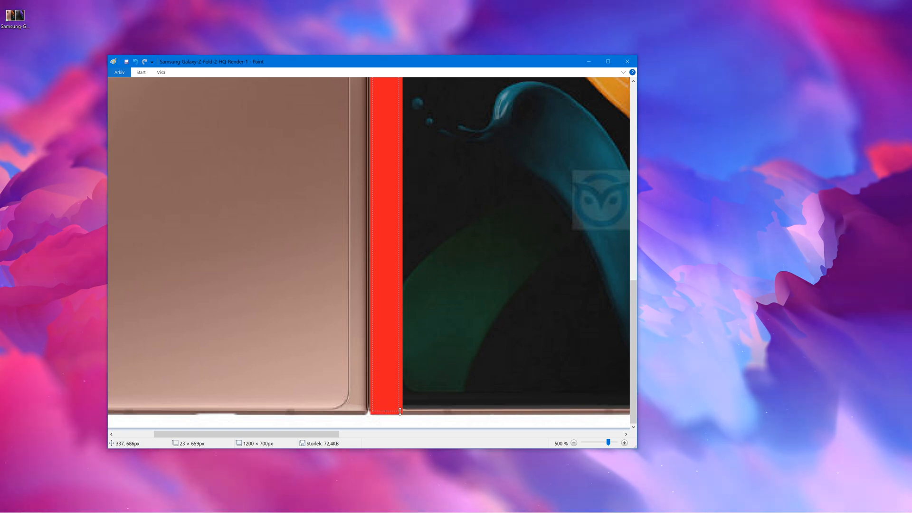
- Draw a solid red rectangle about 256 × 16 px over the bottom bezel of the bronze phone's screen, joining the two side bars
{"action": "left_click_drag", "start_coordinate": [313, 433], "coordinate": [383, 451]}
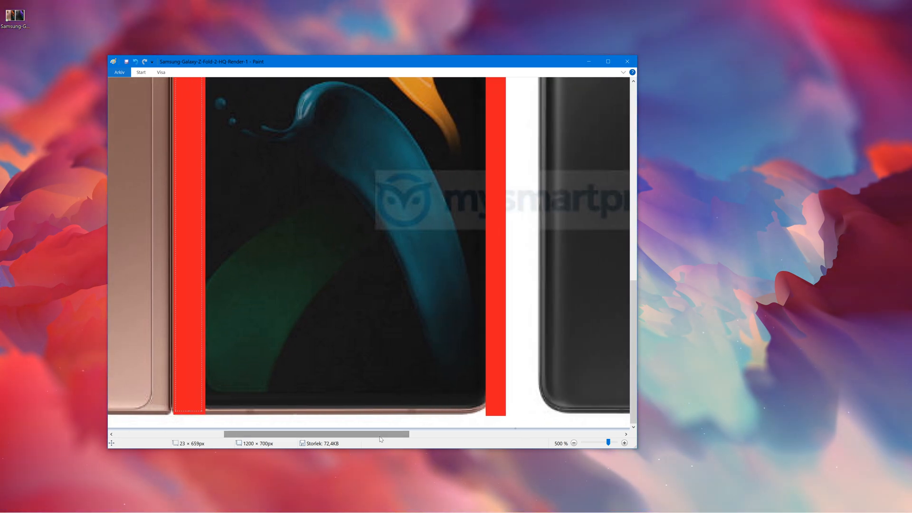
{"action": "left_click", "coordinate": [424, 401]}
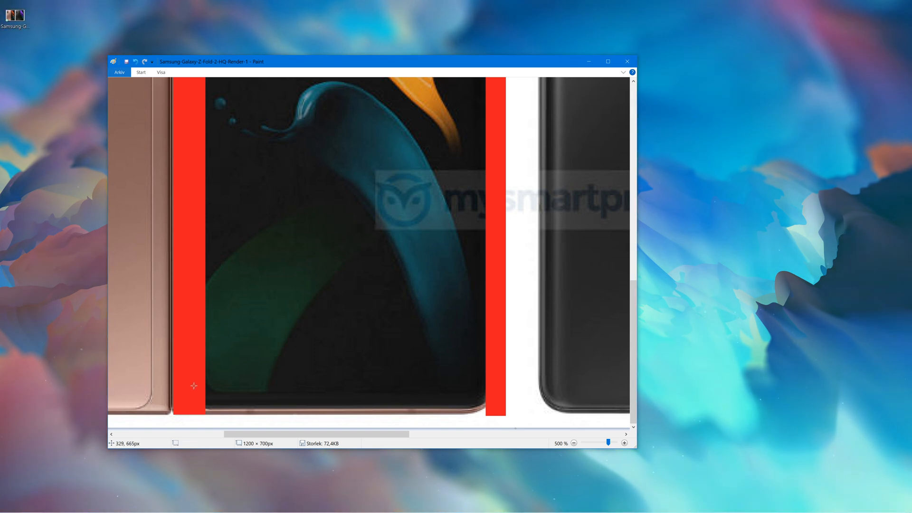
{"action": "left_click_drag", "start_coordinate": [197, 390], "coordinate": [500, 412]}
{"action": "left_click_drag", "start_coordinate": [352, 391], "coordinate": [352, 411]}
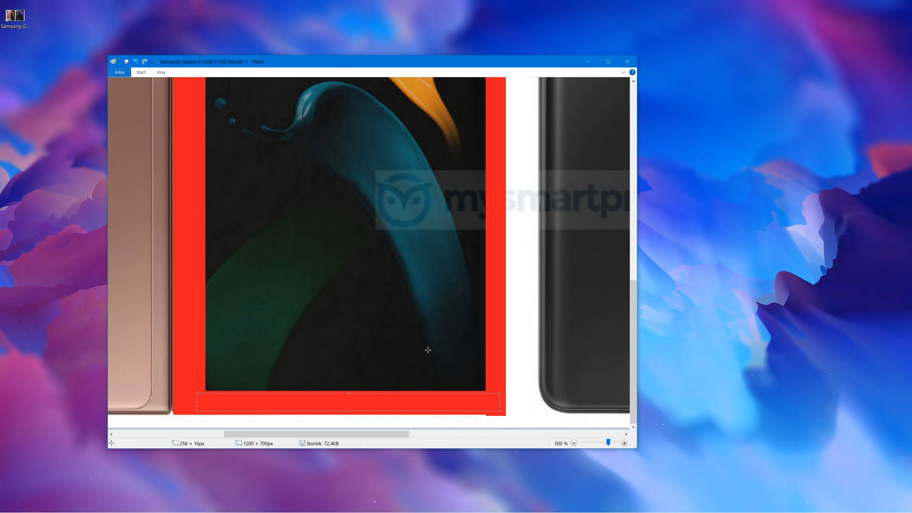
{"action": "left_click", "coordinate": [541, 420]}
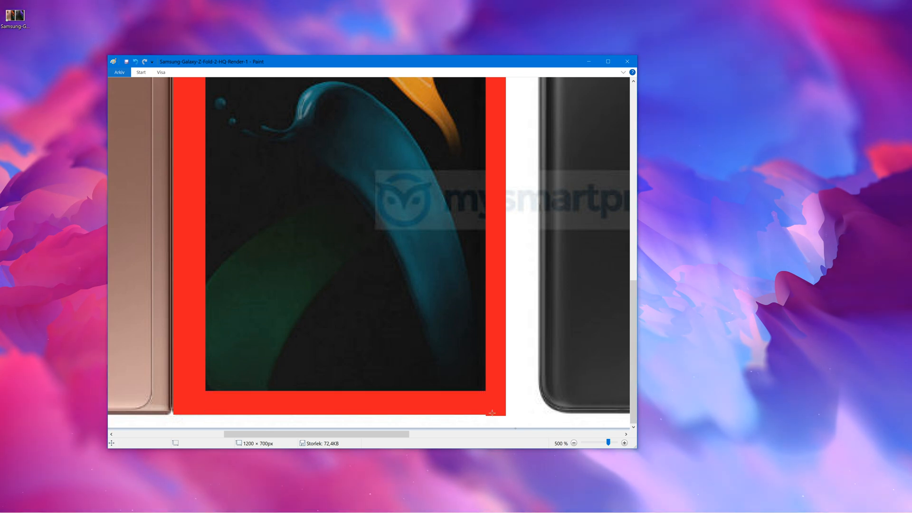
- Try to clear a 38 × 8 px selection over the uneven red edge below the frame's lower-right corner
{"action": "left_click", "coordinate": [144, 72]}
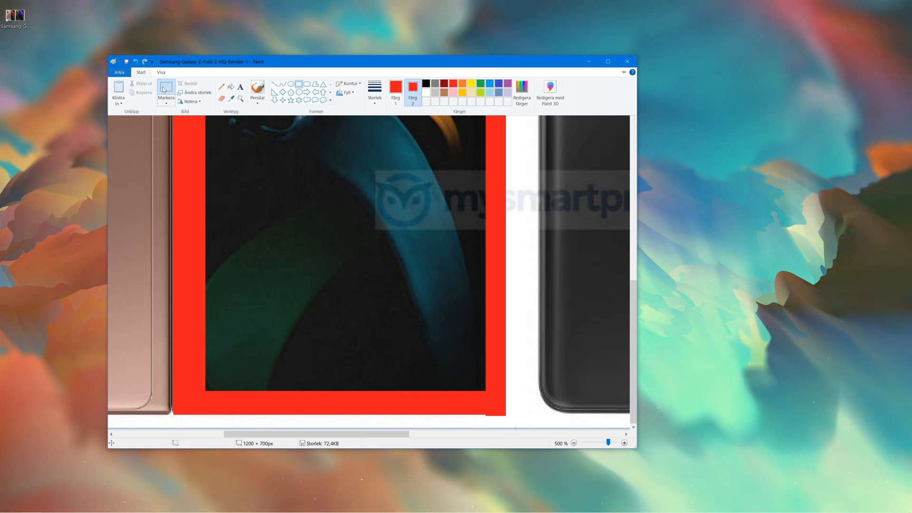
{"action": "left_click", "coordinate": [164, 87]}
{"action": "mouse_move", "coordinate": [485, 422]}
{"action": "left_mouse_down"}
{"action": "mouse_move", "coordinate": [525, 415]}
{"action": "mouse_move", "coordinate": [483, 424]}
{"action": "left_mouse_up"}
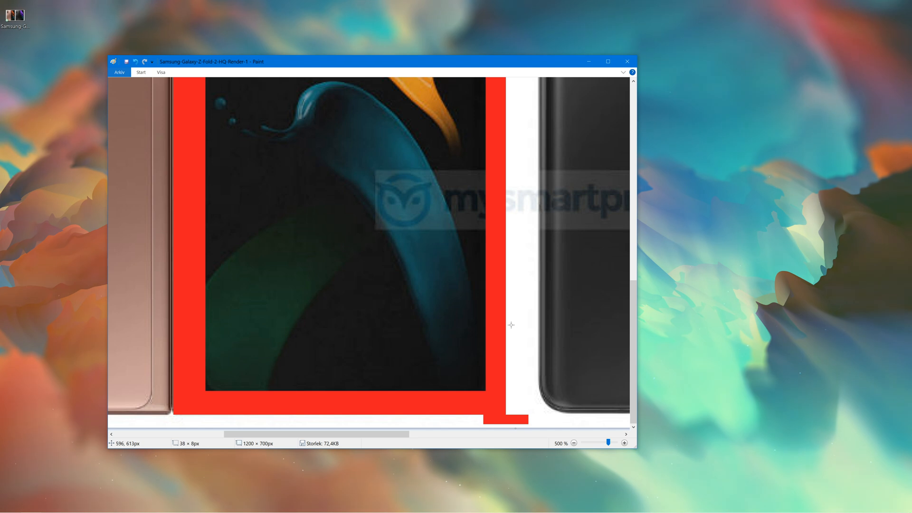
{"action": "left_click_drag", "start_coordinate": [513, 340], "coordinate": [525, 366]}
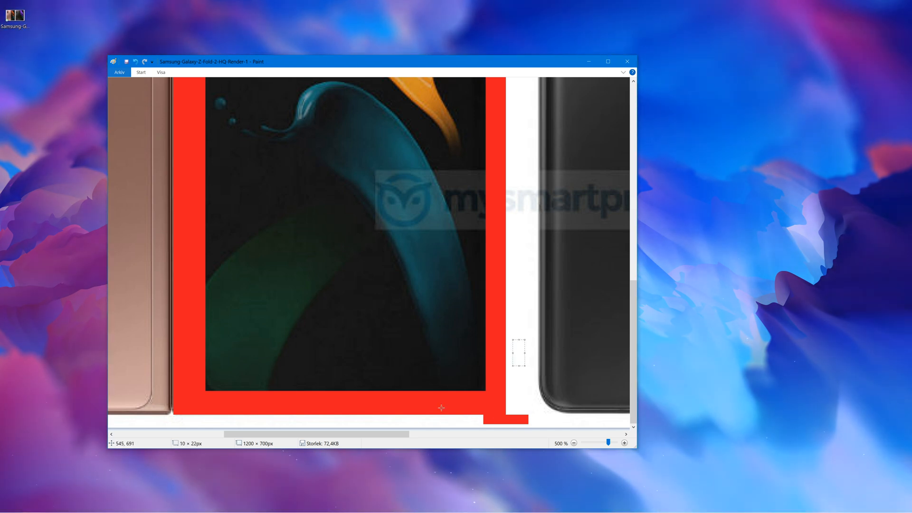
- Set Color 1 to white and try to clear a 66 × 7 px selection over the stray red strip below the frame
{"action": "left_click", "coordinate": [141, 73]}
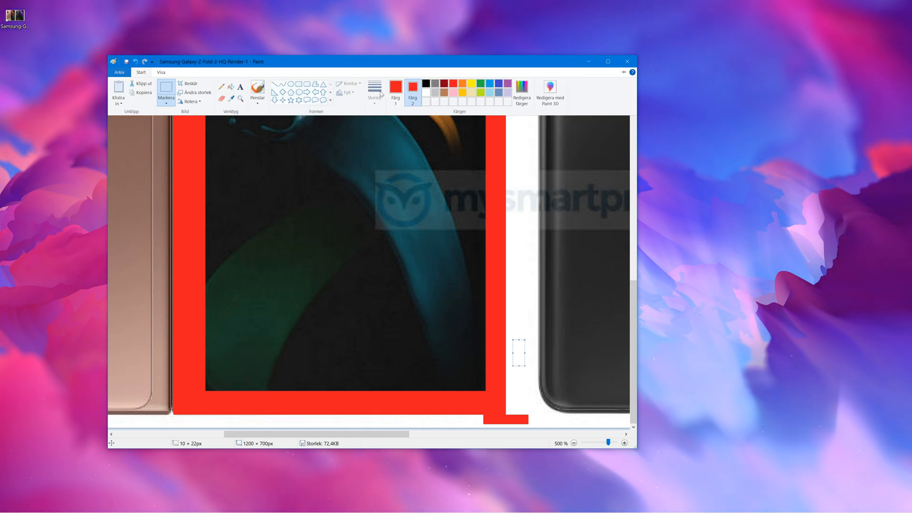
{"action": "left_click", "coordinate": [427, 85]}
{"action": "left_click", "coordinate": [147, 72]}
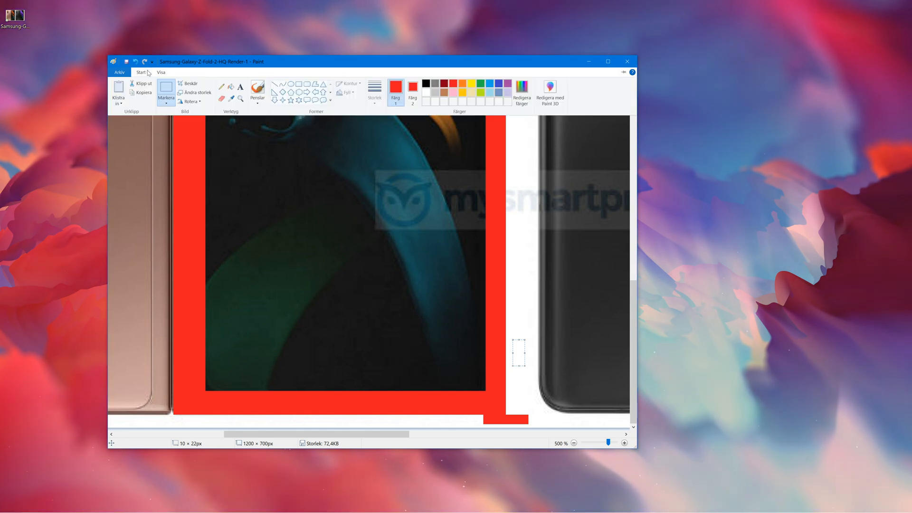
{"action": "left_click", "coordinate": [426, 94]}
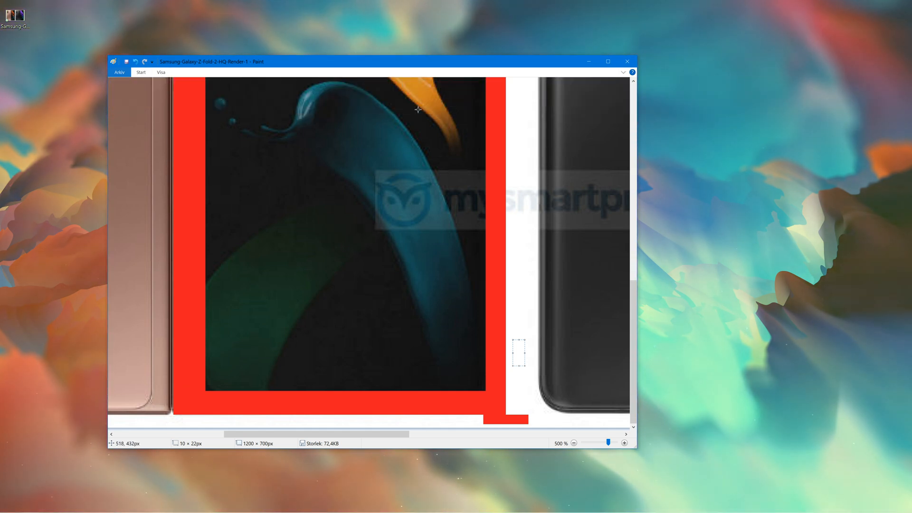
{"action": "left_click", "coordinate": [139, 75]}
{"action": "left_click", "coordinate": [499, 422]}
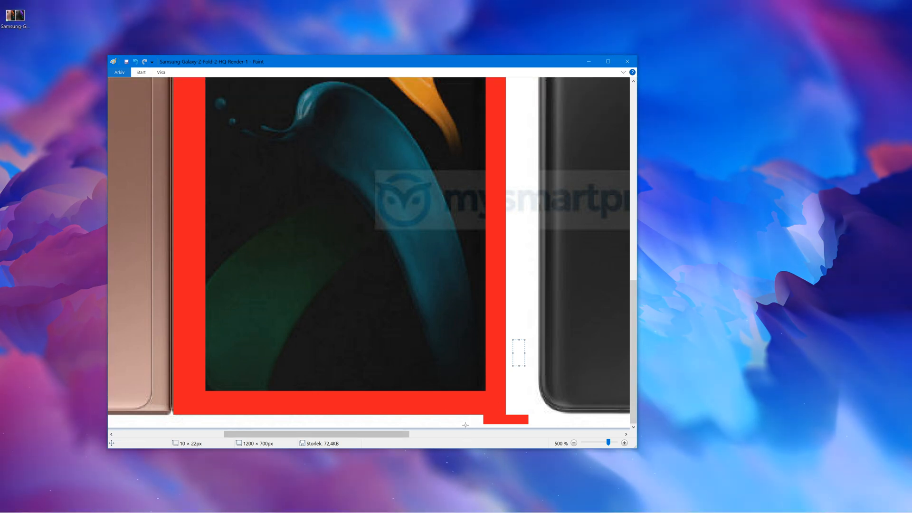
{"action": "left_click_drag", "start_coordinate": [461, 416], "coordinate": [497, 428]}
{"action": "left_click_drag", "start_coordinate": [529, 419], "coordinate": [539, 423]}
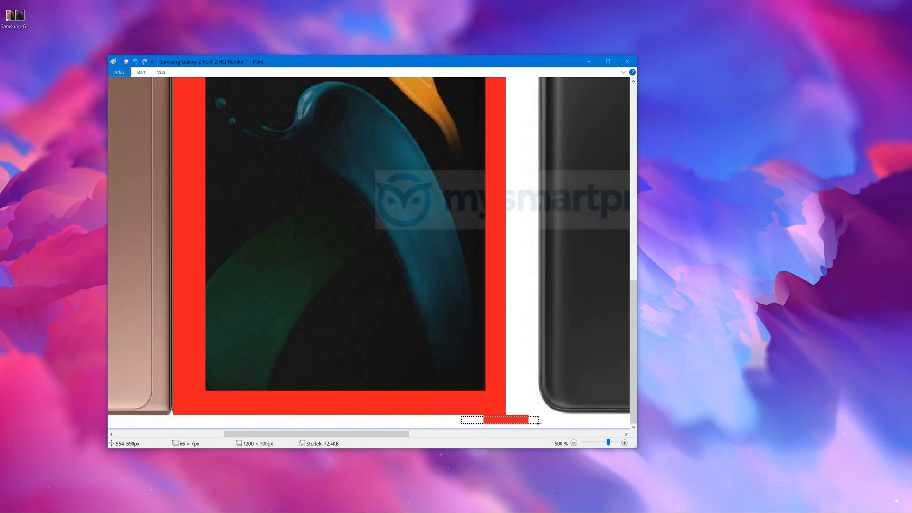
{"action": "key", "text": "Escape"}
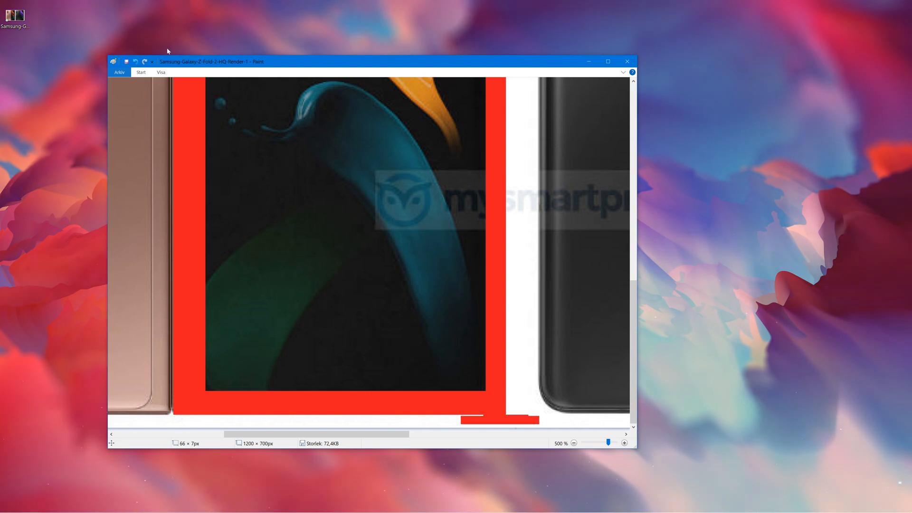
- Set Color 2 to white as well and cover the stray red strips below the frame's lower-right corner with a solid white rectangle
{"action": "left_click", "coordinate": [141, 72]}
{"action": "left_click", "coordinate": [299, 84]}
{"action": "left_click", "coordinate": [146, 72]}
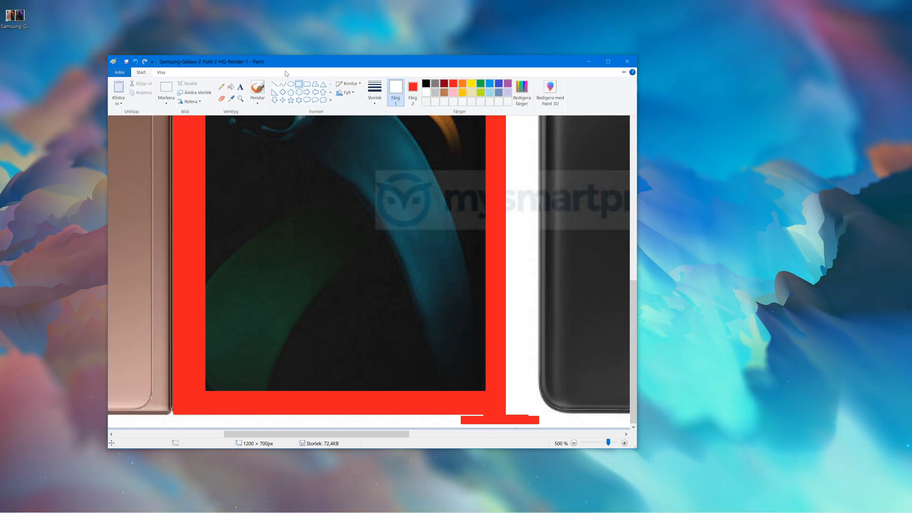
{"action": "left_click", "coordinate": [236, 84]}
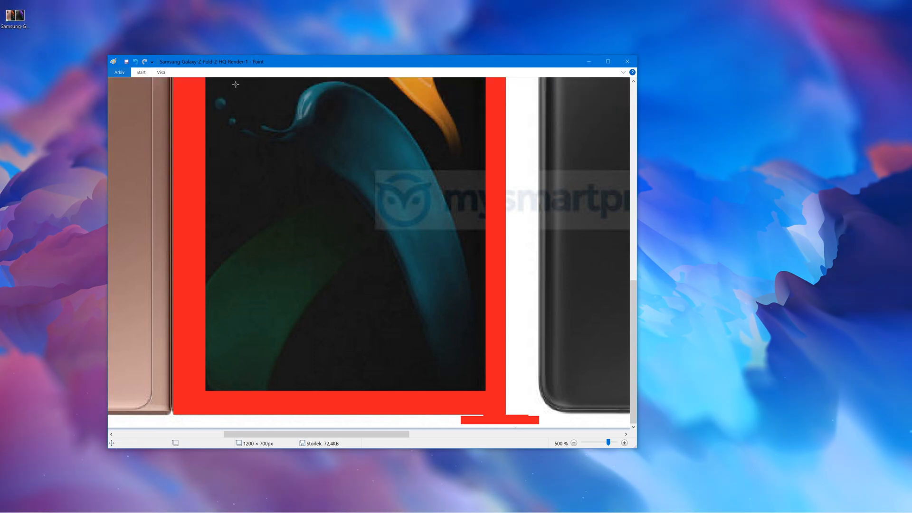
{"action": "left_click", "coordinate": [147, 72]}
{"action": "left_click", "coordinate": [426, 93]}
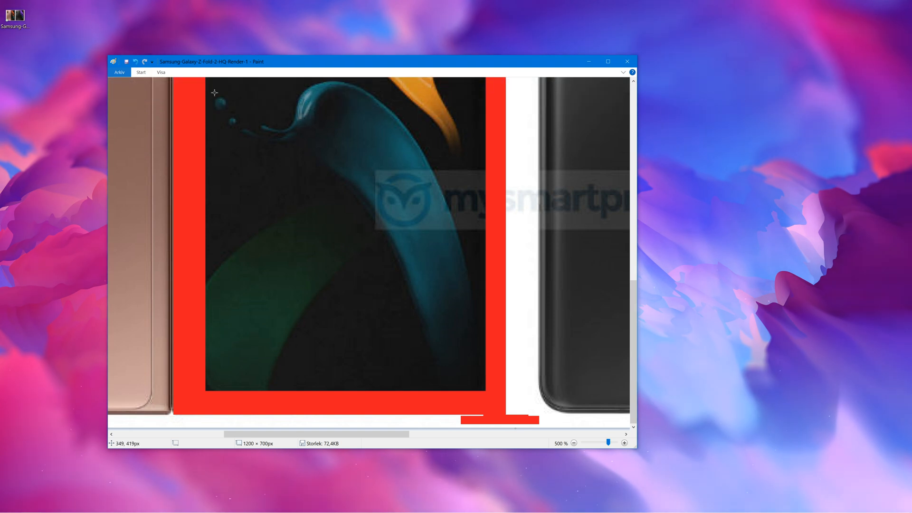
{"action": "left_click", "coordinate": [144, 73]}
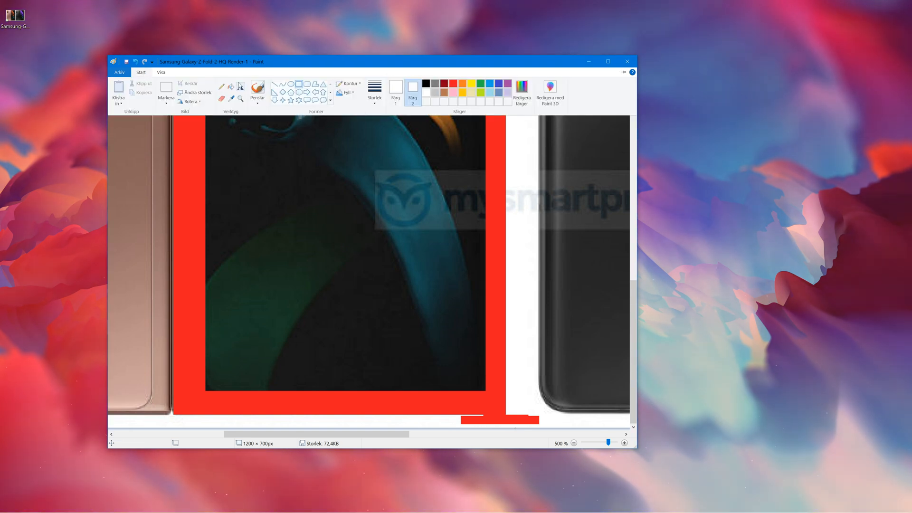
{"action": "left_click", "coordinate": [299, 93]}
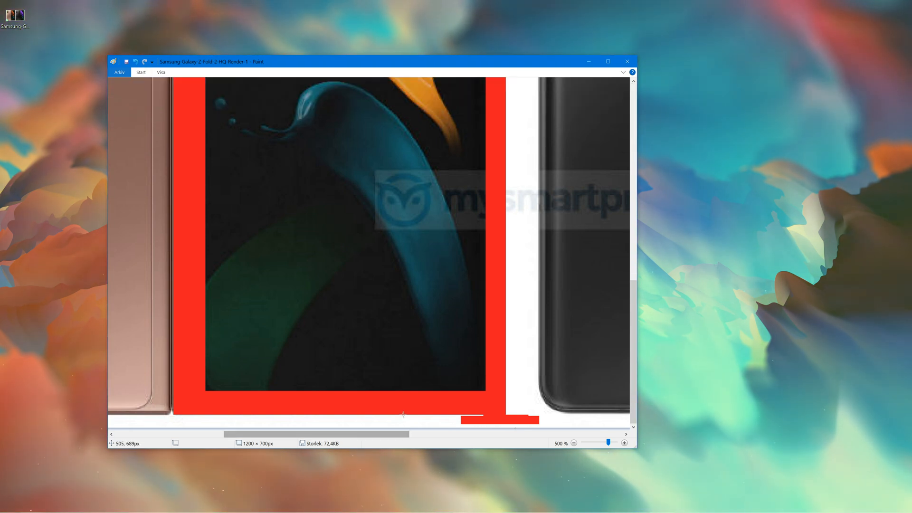
{"action": "left_click_drag", "start_coordinate": [404, 416], "coordinate": [445, 424]}
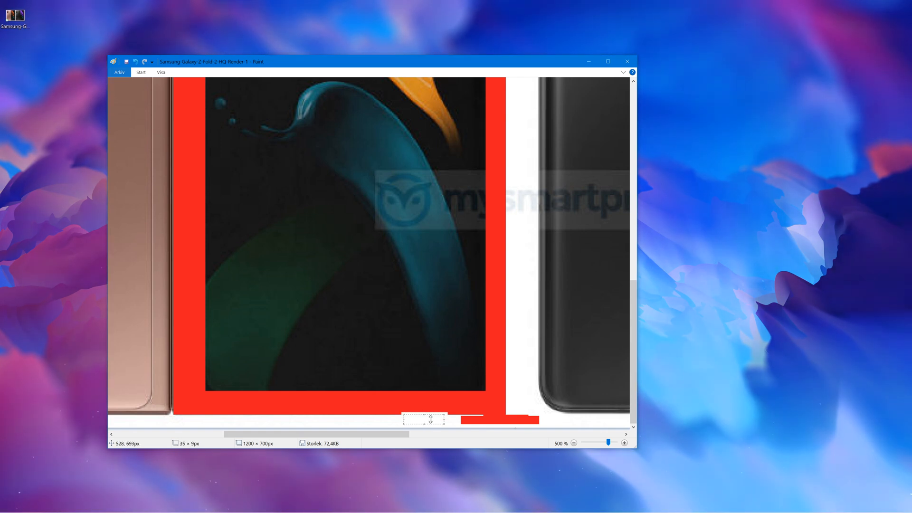
{"action": "left_click_drag", "start_coordinate": [431, 419], "coordinate": [556, 420]}
{"action": "left_click", "coordinate": [575, 356]}
- Zoom out to 200% and examine the complete red frame around the bronze phone's screen
{"action": "scroll", "coordinate": [444, 375], "scroll_direction": "up", "scroll_amount": 10}
{"action": "scroll", "coordinate": [445, 375], "scroll_direction": "up", "scroll_amount": 2}
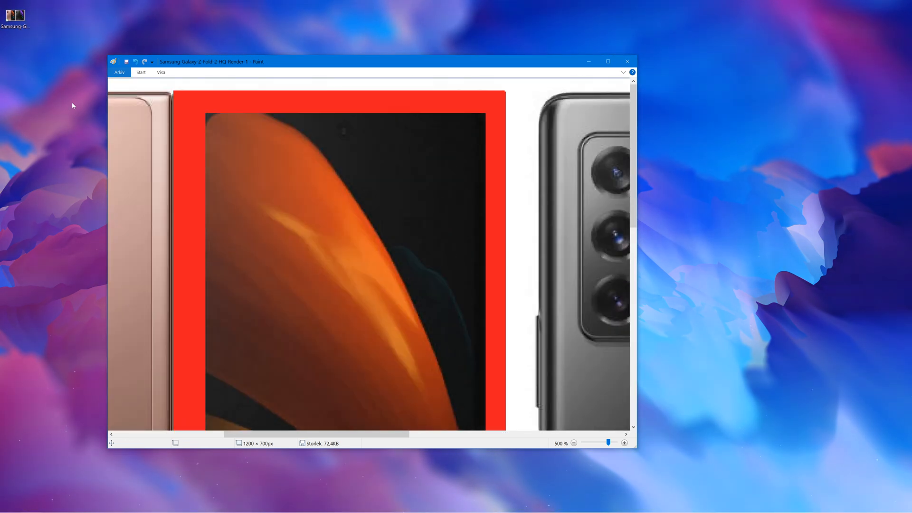
{"action": "left_click", "coordinate": [160, 72]}
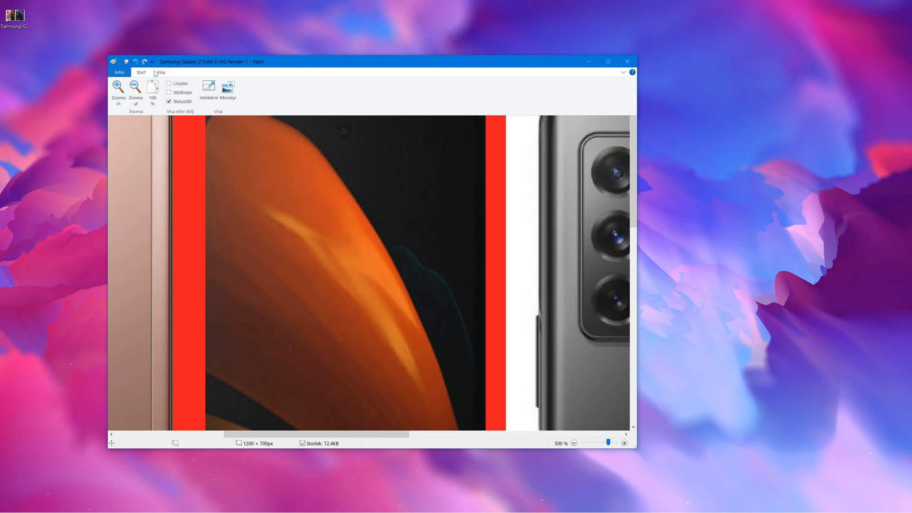
{"action": "left_click", "coordinate": [118, 90]}
{"action": "left_click", "coordinate": [164, 73]}
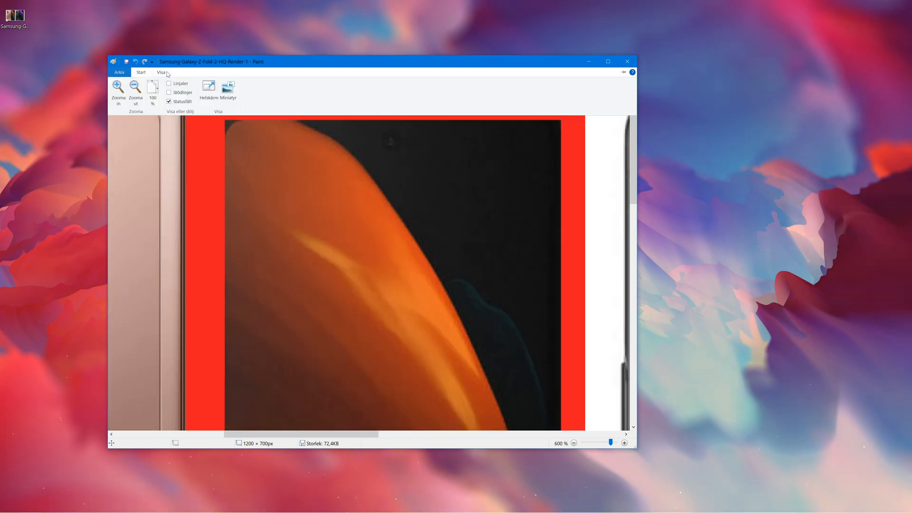
{"action": "left_click", "coordinate": [135, 91]}
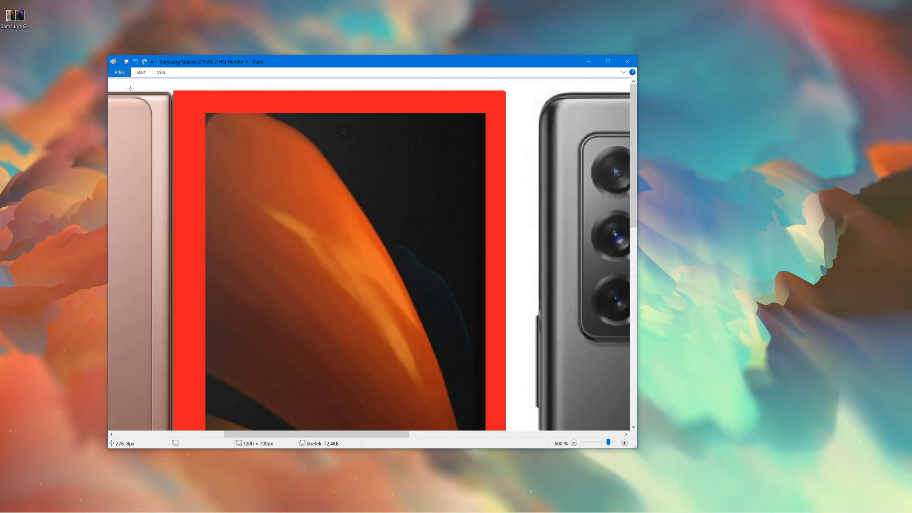
{"action": "left_click", "coordinate": [161, 72]}
{"action": "left_click", "coordinate": [135, 90]}
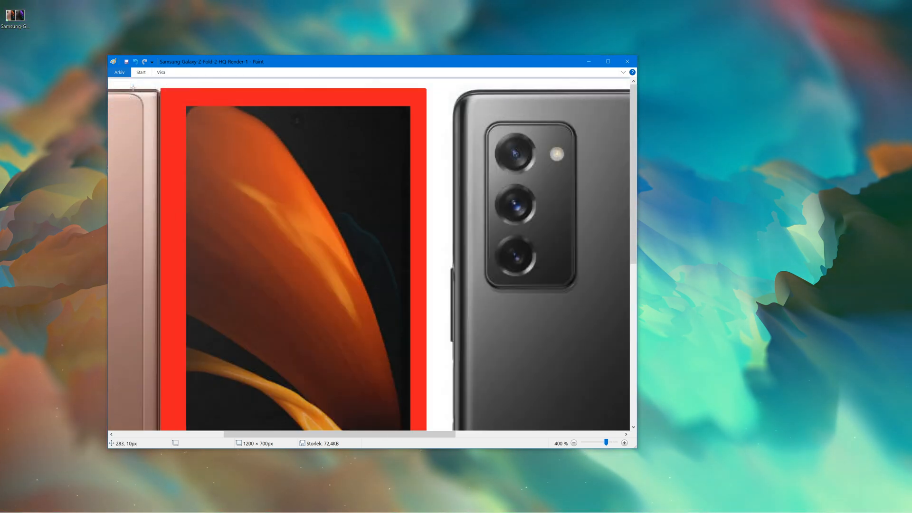
{"action": "left_click", "coordinate": [162, 72]}
{"action": "left_click", "coordinate": [135, 91]}
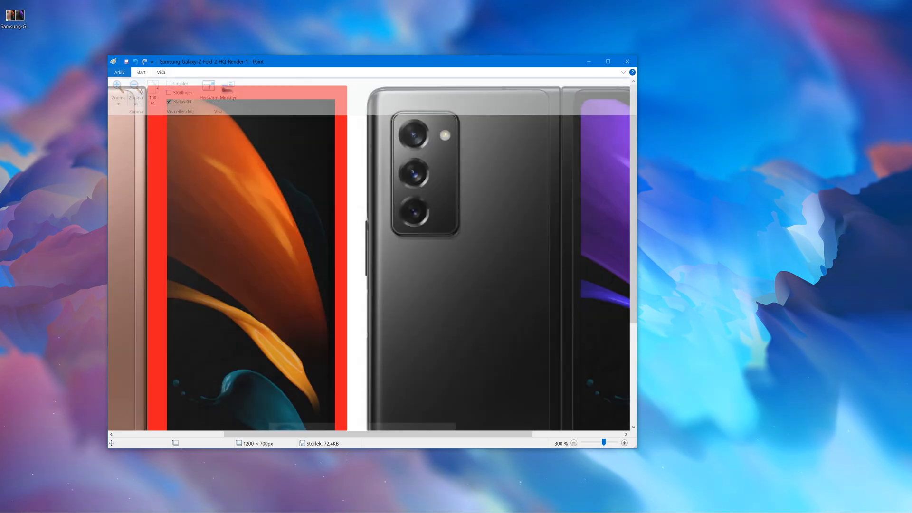
{"action": "left_click", "coordinate": [161, 72]}
{"action": "left_click", "coordinate": [134, 91]}
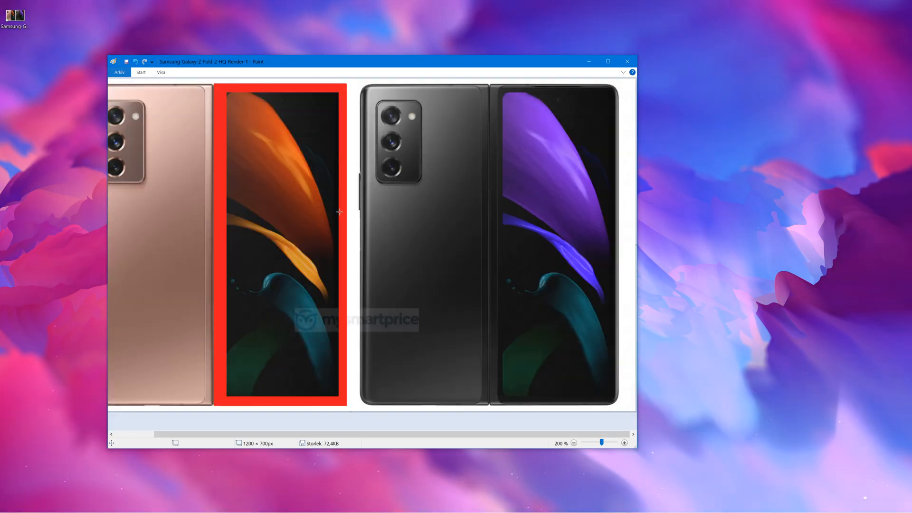
{"action": "scroll", "coordinate": [339, 211], "scroll_direction": "left", "scroll_amount": 1}
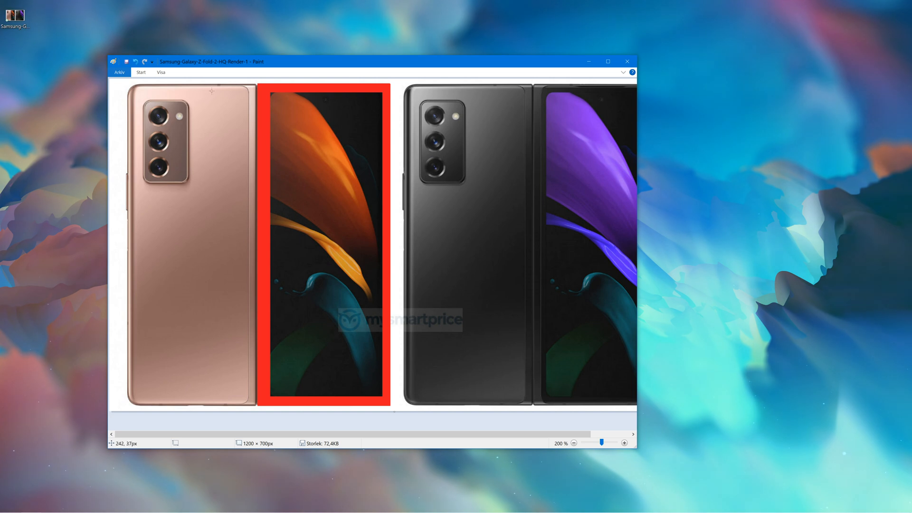
- Undo the white cover patch, the stray red strips, and the bottom and left red bars of the frame
{"action": "left_click", "coordinate": [136, 62]}
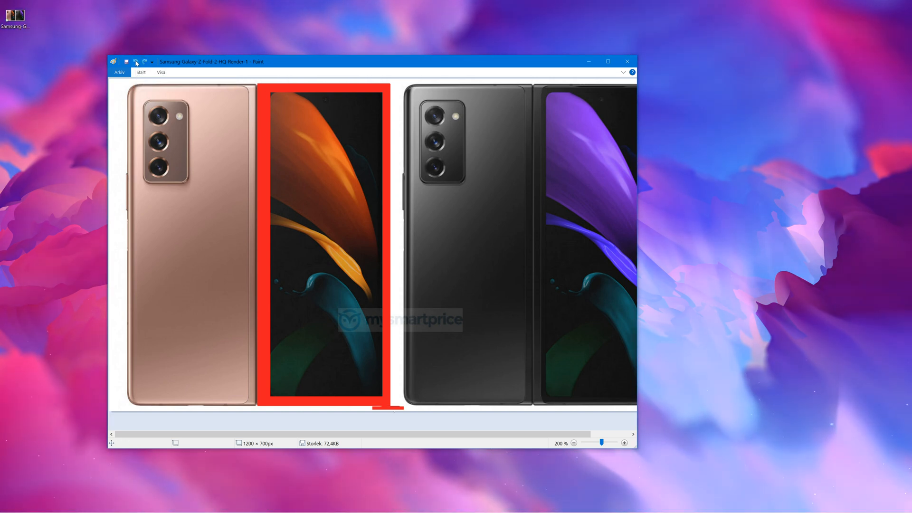
{"action": "left_click", "coordinate": [136, 62]}
{"action": "left_click", "coordinate": [136, 63]}
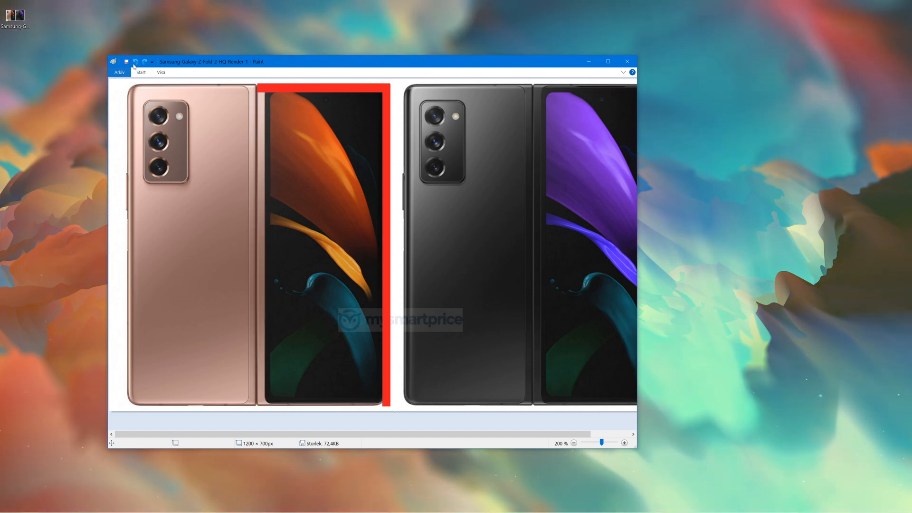
{"action": "left_click", "coordinate": [127, 74]}
{"action": "left_click", "coordinate": [174, 57]}
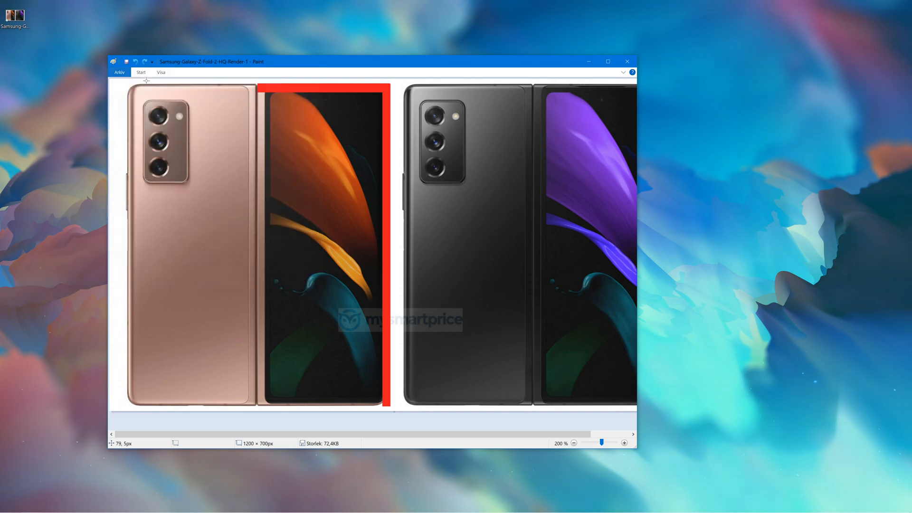
- Set Color 1 and Color 2 to red and draw a solid rectangle over the right red bar, extending it to the image's bottom edge
{"action": "left_click", "coordinate": [143, 73]}
{"action": "left_click", "coordinate": [453, 84]}
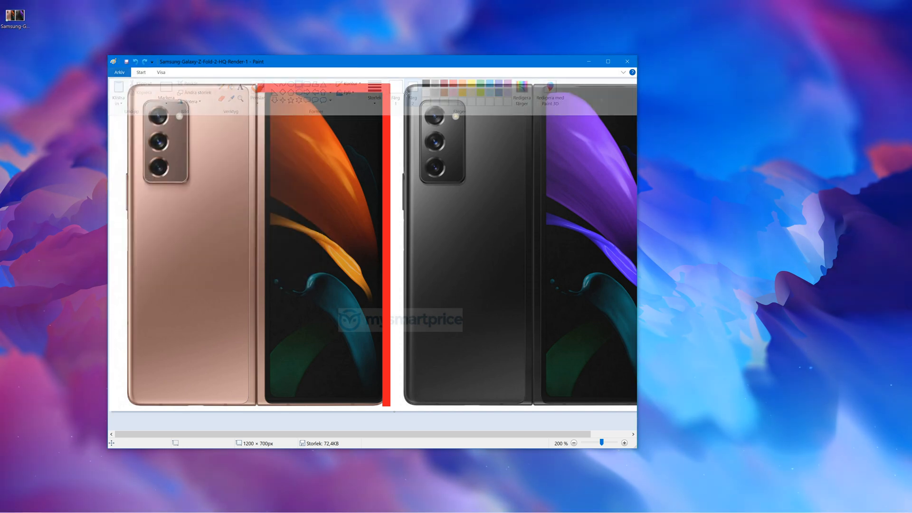
{"action": "left_click", "coordinate": [142, 73]}
{"action": "left_click", "coordinate": [395, 90]}
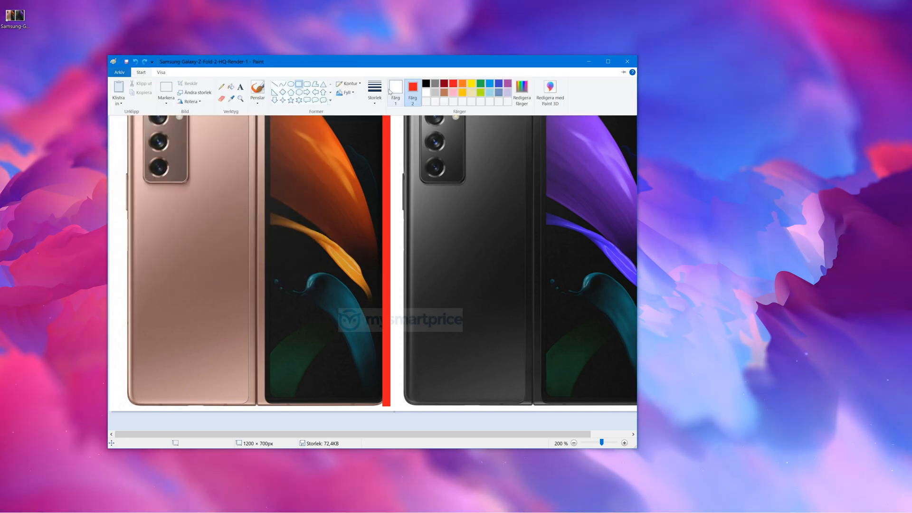
{"action": "left_click", "coordinate": [141, 73]}
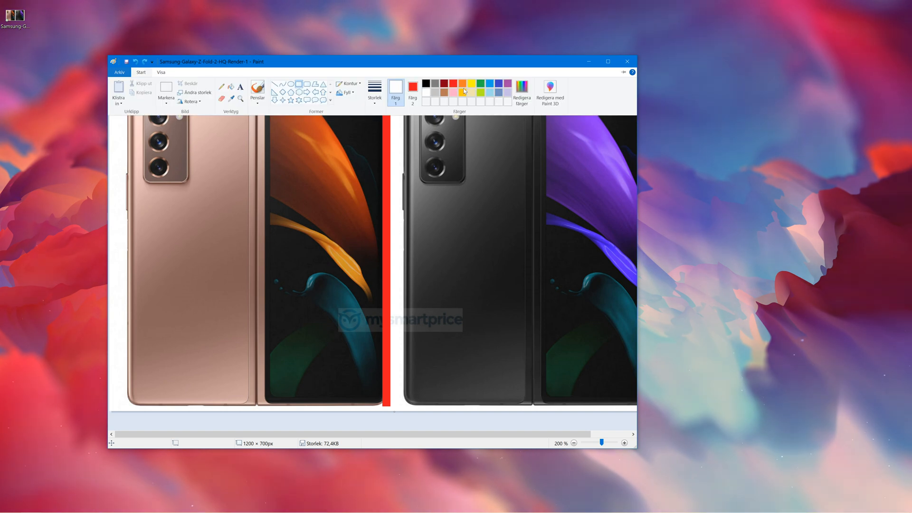
{"action": "left_click", "coordinate": [456, 87]}
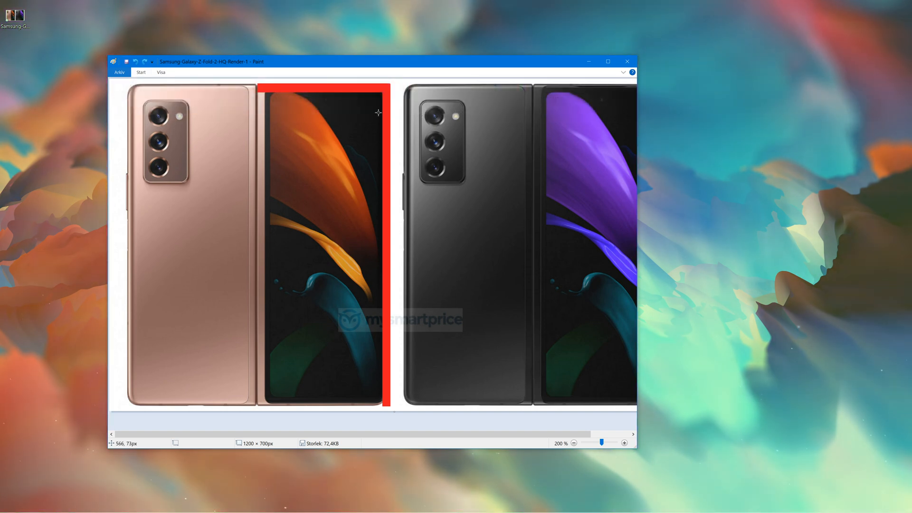
{"action": "mouse_move", "coordinate": [386, 110]}
{"action": "left_mouse_down"}
{"action": "mouse_move", "coordinate": [402, 171]}
{"action": "mouse_move", "coordinate": [391, 305]}
{"action": "mouse_move", "coordinate": [354, 352]}
{"action": "mouse_move", "coordinate": [350, 375]}
{"action": "mouse_move", "coordinate": [345, 368]}
{"action": "left_mouse_up"}
{"action": "scroll", "coordinate": [391, 306], "scroll_direction": "right", "scroll_amount": 2}
{"action": "left_click", "coordinate": [335, 354]}
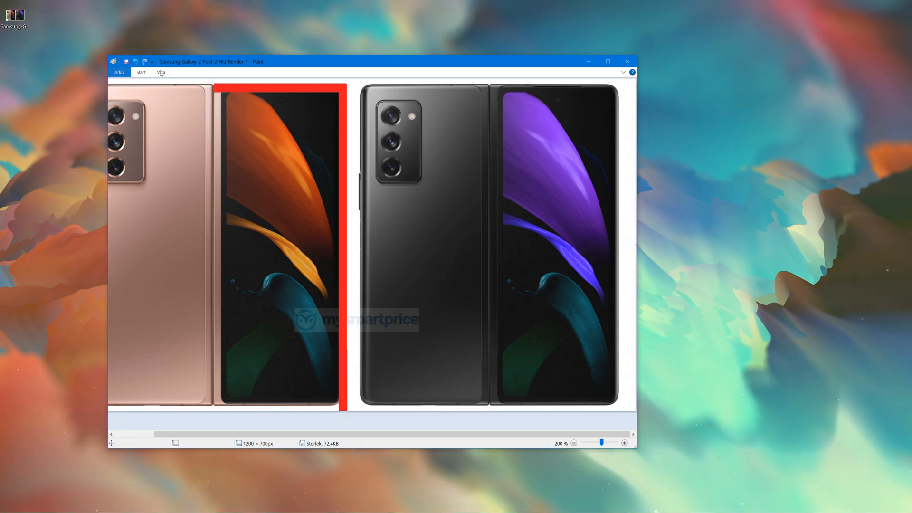
- Undo the last rectangle drawn over the right red bar and zoom in to 500% on that bar's lower end
{"action": "left_click", "coordinate": [135, 63]}
{"action": "left_click", "coordinate": [161, 73]}
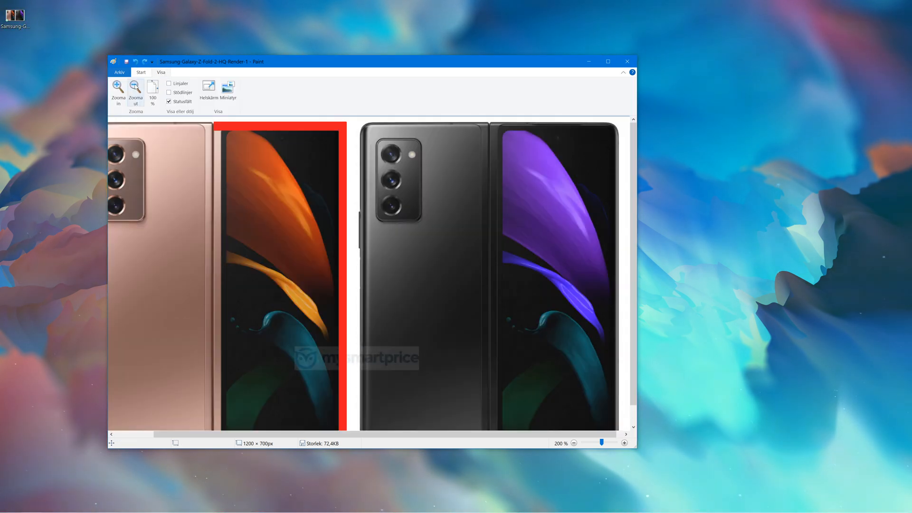
{"action": "left_click", "coordinate": [125, 89]}
{"action": "scroll", "coordinate": [264, 151], "scroll_direction": "down", "scroll_amount": 5}
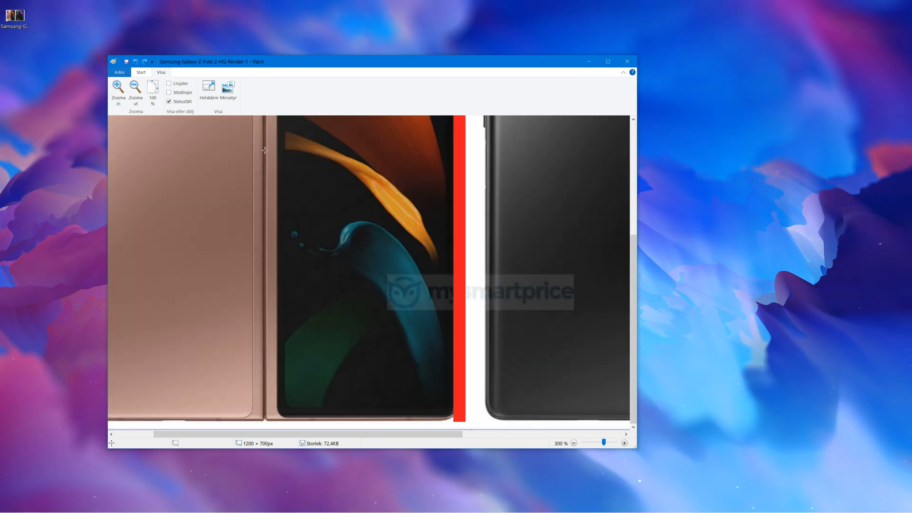
{"action": "left_click", "coordinate": [123, 93]}
{"action": "left_click", "coordinate": [123, 97]}
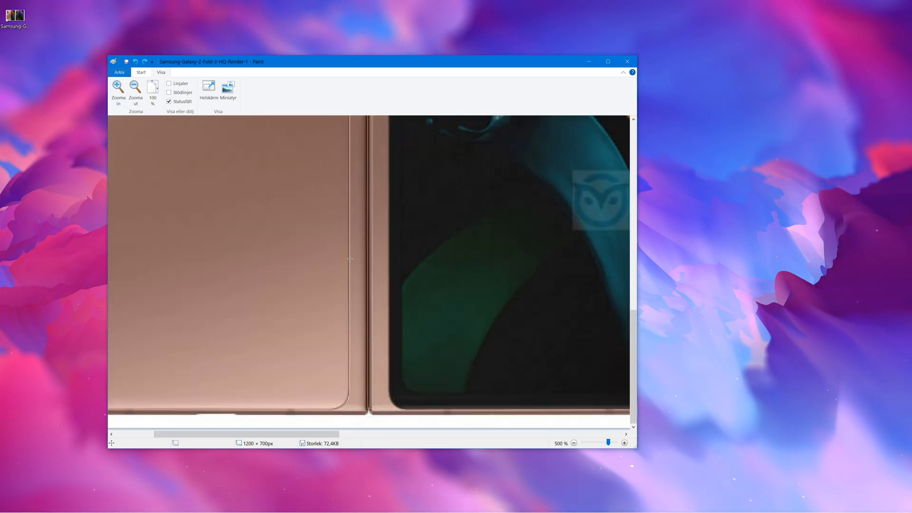
{"action": "left_click_drag", "start_coordinate": [335, 434], "coordinate": [467, 434]}
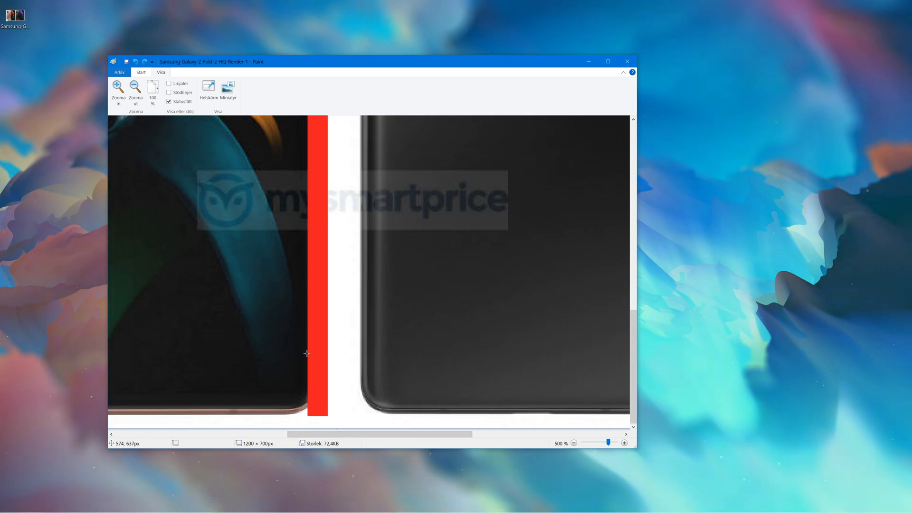
- Draw a 13 × 15 px solid red rectangle on the right bar and move it onto the frame's left edge
{"action": "mouse_move", "coordinate": [308, 355]}
{"action": "left_mouse_down"}
{"action": "mouse_move", "coordinate": [329, 376]}
{"action": "mouse_move", "coordinate": [298, 363]}
{"action": "mouse_move", "coordinate": [310, 364]}
{"action": "left_mouse_up"}
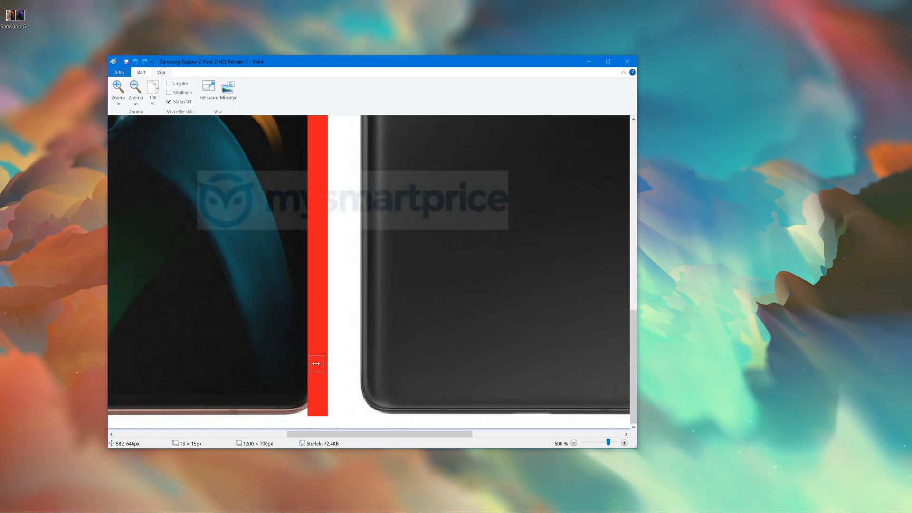
{"action": "left_click_drag", "start_coordinate": [317, 364], "coordinate": [131, 345]}
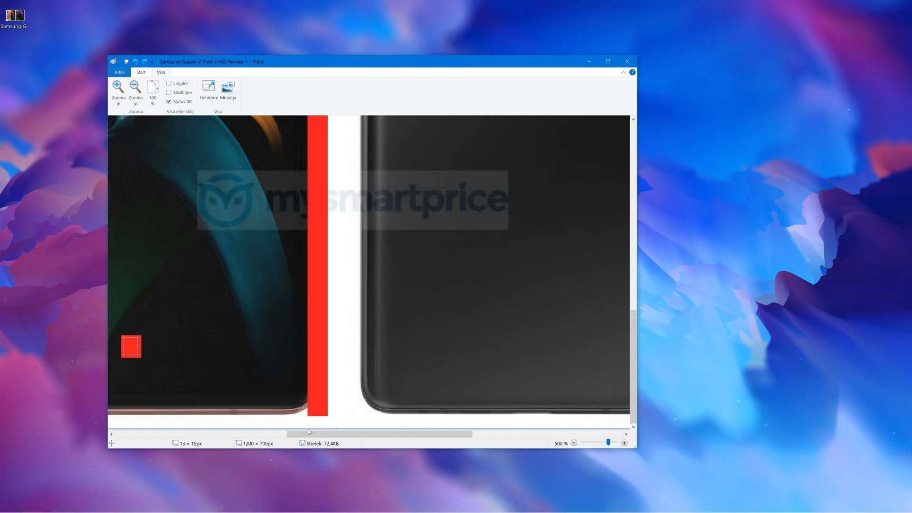
{"action": "left_click_drag", "start_coordinate": [310, 430], "coordinate": [200, 430]}
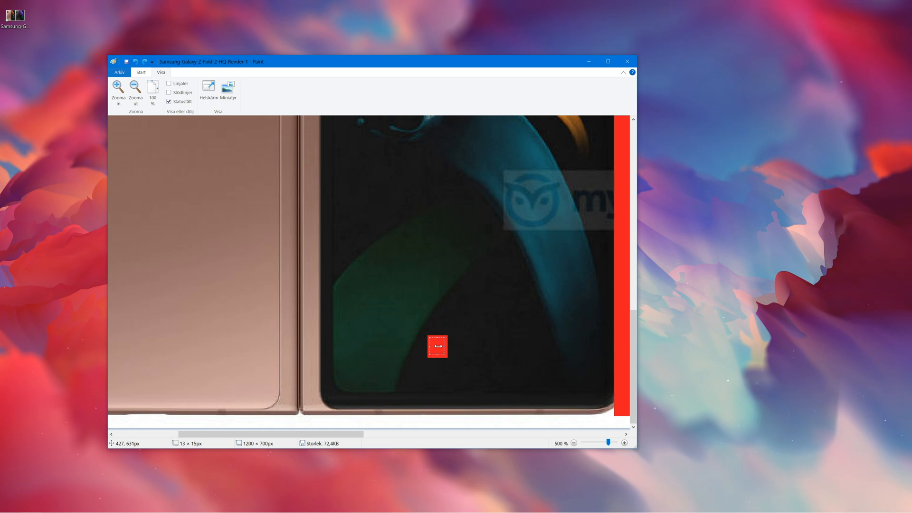
{"action": "left_click_drag", "start_coordinate": [437, 346], "coordinate": [313, 352]}
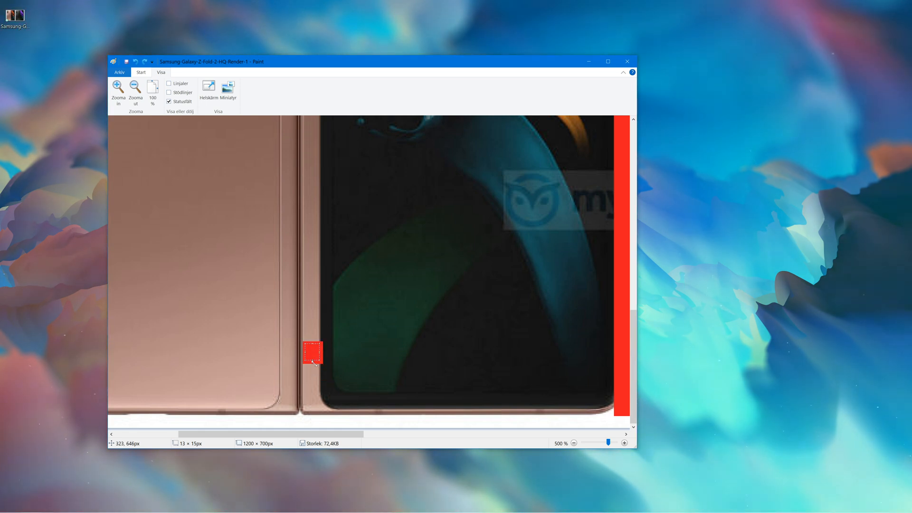
- Stretch the small red rectangle to 13 × 658 px along the screen's left edge, from the phone's bottom up to the top red bar
{"action": "left_click_drag", "start_coordinate": [310, 361], "coordinate": [321, 412]}
{"action": "left_click_drag", "start_coordinate": [315, 344], "coordinate": [315, 166]}
{"action": "scroll", "coordinate": [313, 267], "scroll_direction": "up", "scroll_amount": 2}
{"action": "scroll", "coordinate": [313, 267], "scroll_direction": "up", "scroll_amount": 2}
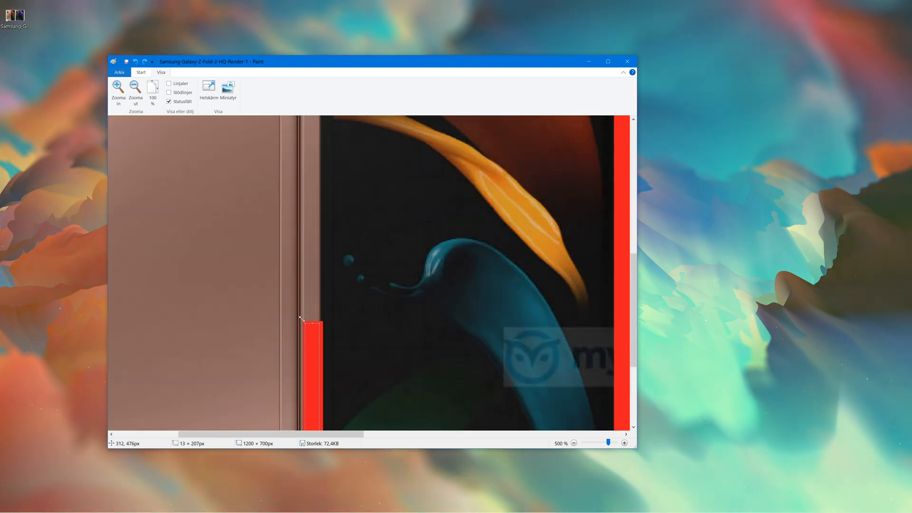
{"action": "left_click_drag", "start_coordinate": [315, 322], "coordinate": [314, 130]}
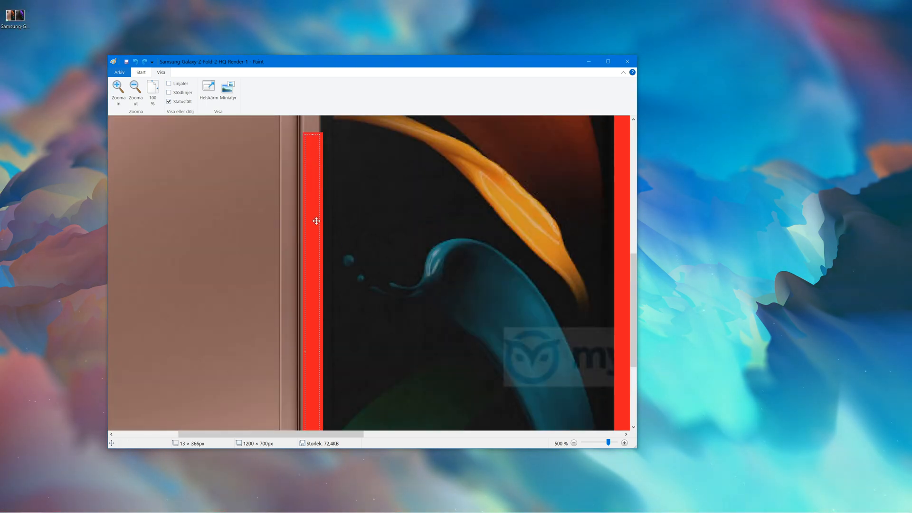
{"action": "scroll", "coordinate": [317, 221], "scroll_direction": "up", "scroll_amount": 4}
{"action": "left_click_drag", "start_coordinate": [315, 293], "coordinate": [315, 152]}
{"action": "scroll", "coordinate": [314, 242], "scroll_direction": "up", "scroll_amount": 5}
{"action": "left_click_drag", "start_coordinate": [314, 364], "coordinate": [308, 152]}
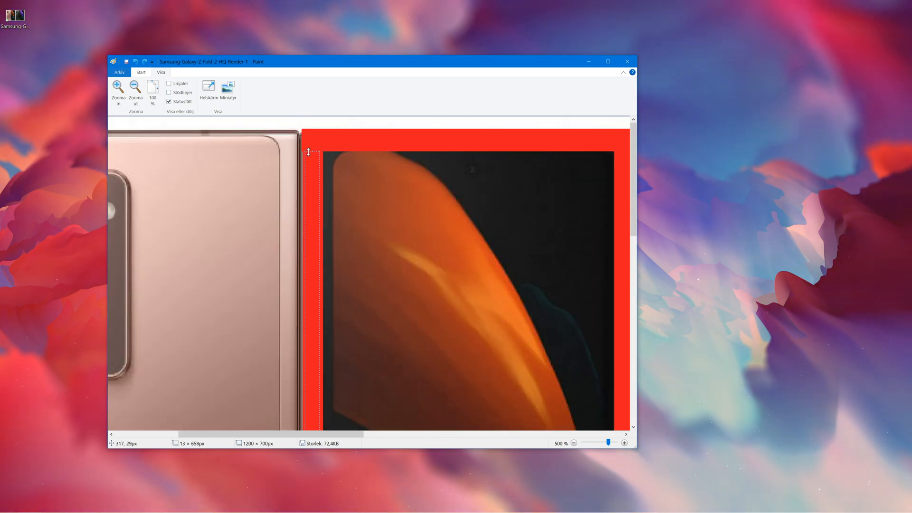
{"action": "scroll", "coordinate": [312, 171], "scroll_direction": "down", "scroll_amount": 10}
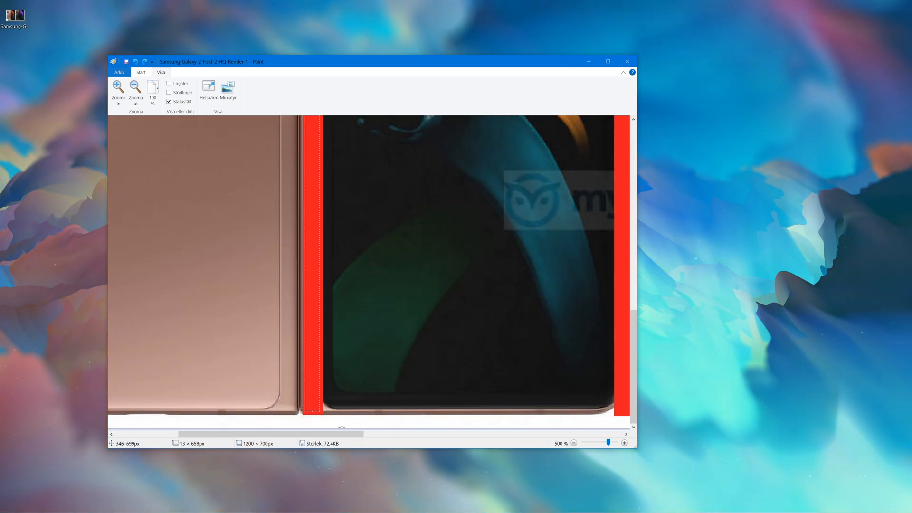
{"action": "left_click", "coordinate": [323, 398]}
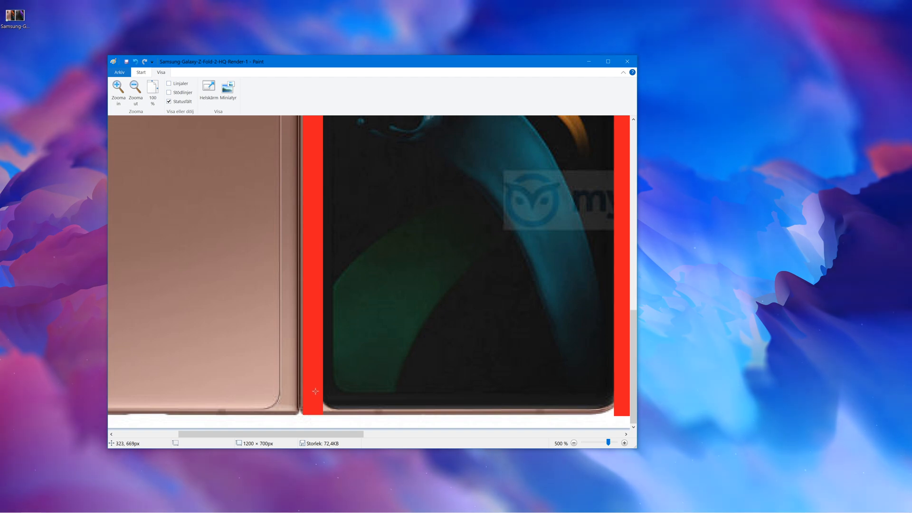
- Draw a solid red rectangle about 258 px wide along the screen's bottom edge, joining the left and right red bars
{"action": "mouse_move", "coordinate": [316, 393]}
{"action": "left_mouse_down"}
{"action": "mouse_move", "coordinate": [347, 409]}
{"action": "mouse_move", "coordinate": [621, 412]}
{"action": "left_mouse_up"}
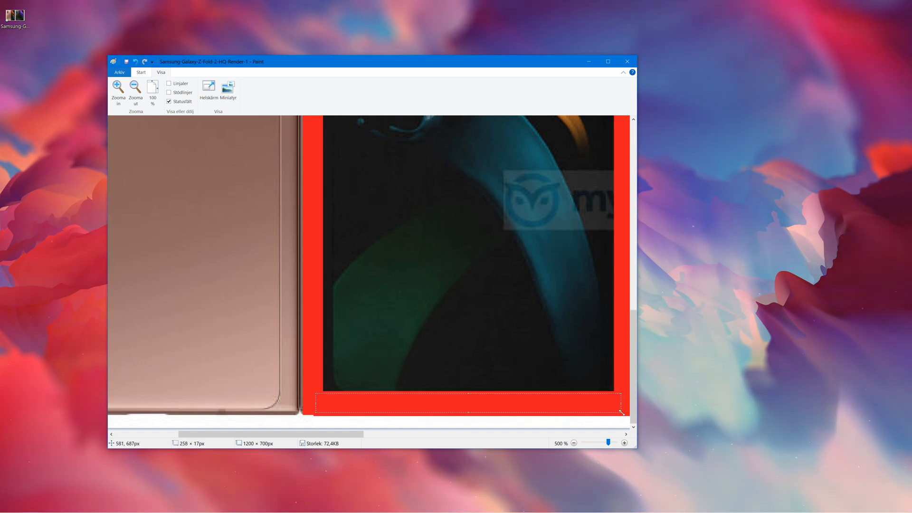
{"action": "left_click_drag", "start_coordinate": [471, 395], "coordinate": [459, 411]}
{"action": "left_click", "coordinate": [291, 418]}
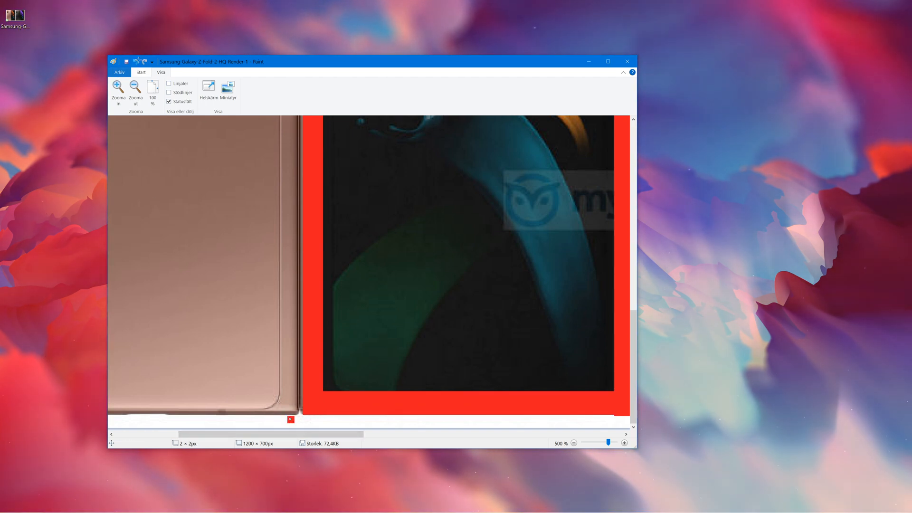
- Undo the stray red mark below the phone together with the bottom and left red bars, and redo the two bars
{"action": "left_click", "coordinate": [136, 87]}
{"action": "left_click", "coordinate": [136, 87]}
{"action": "left_click", "coordinate": [135, 87]}
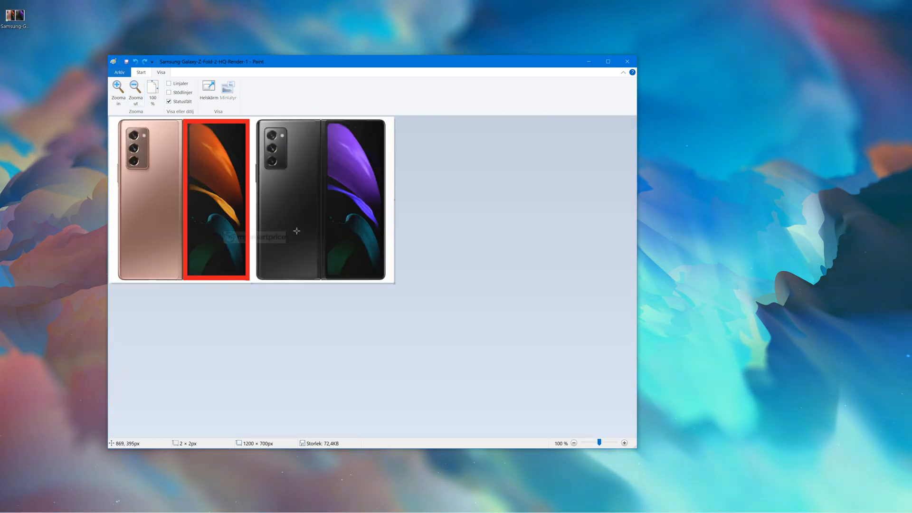
{"action": "left_click", "coordinate": [139, 74]}
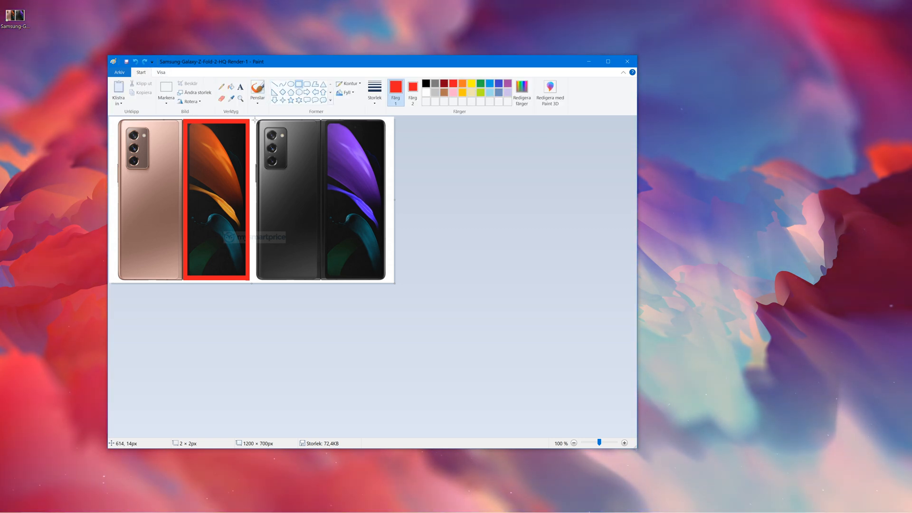
{"action": "left_click", "coordinate": [135, 62]}
{"action": "left_click", "coordinate": [136, 62]}
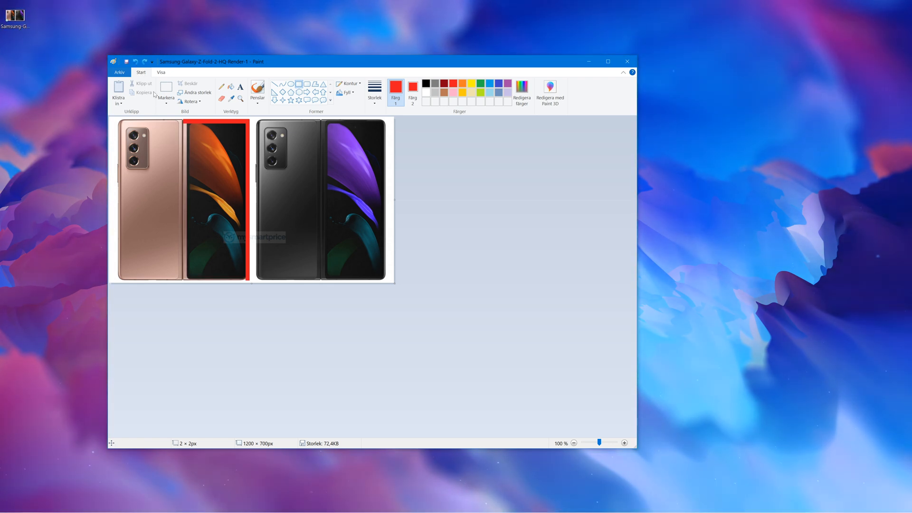
{"action": "left_click", "coordinate": [145, 62]}
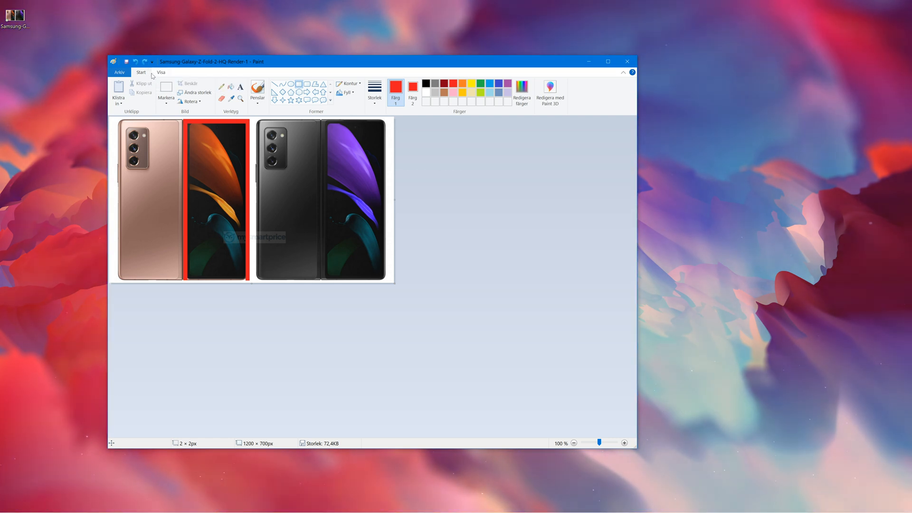
{"action": "left_click", "coordinate": [145, 62]}
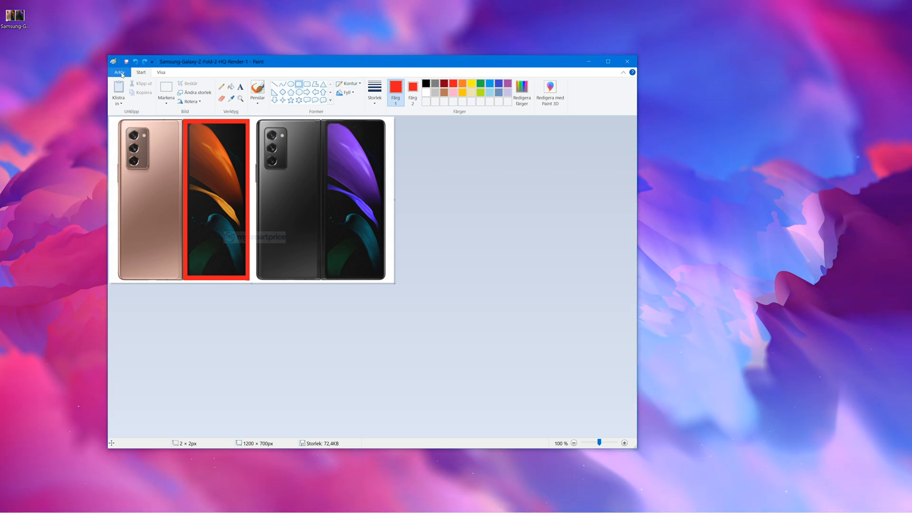
- Draw a solid red rectangle about 18 × 676 px down the right edge of the bronze phone's back and trim its top to align with the screen frame
{"action": "left_click", "coordinate": [161, 72]}
{"action": "left_click", "coordinate": [121, 91]}
{"action": "left_click", "coordinate": [121, 91]}
{"action": "left_click_drag", "start_coordinate": [312, 122], "coordinate": [328, 395]}
{"action": "scroll", "coordinate": [334, 257], "scroll_direction": "down", "scroll_amount": 3}
{"action": "left_click_drag", "start_coordinate": [328, 210], "coordinate": [331, 417]}
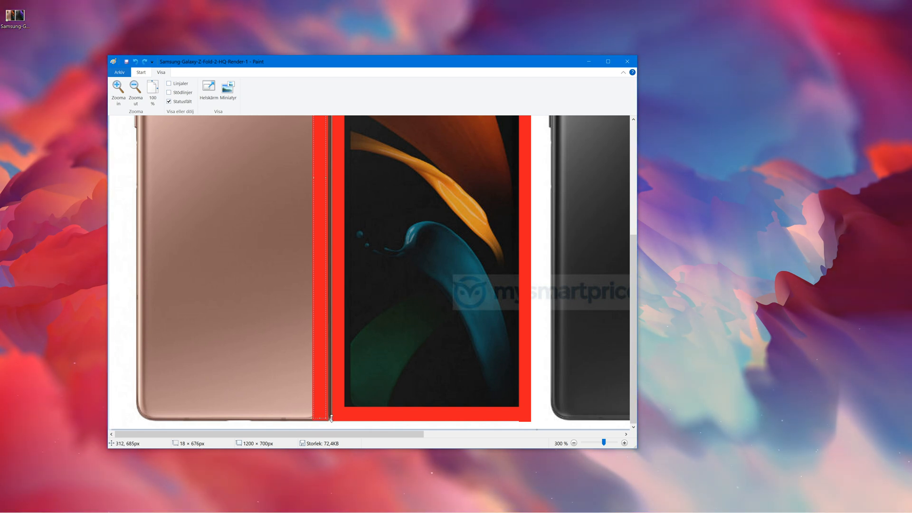
{"action": "scroll", "coordinate": [300, 166], "scroll_direction": "up", "scroll_amount": 5}
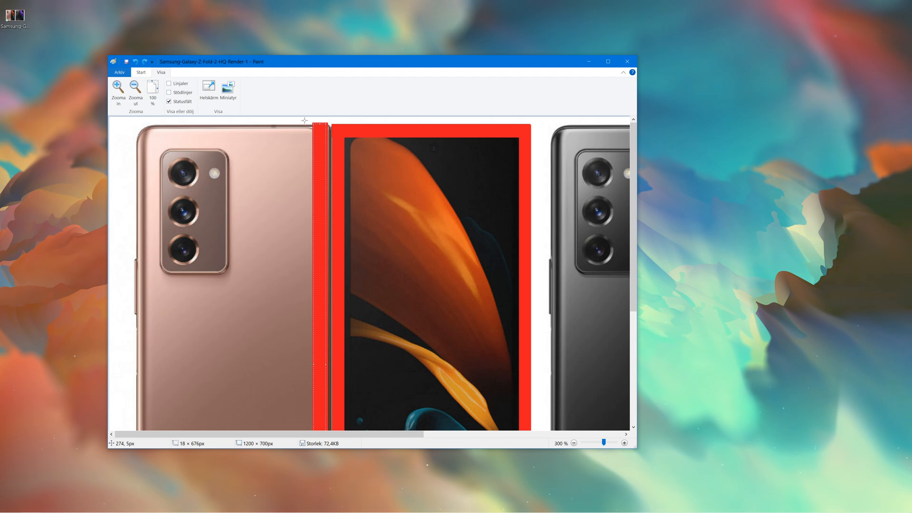
{"action": "left_click_drag", "start_coordinate": [320, 125], "coordinate": [320, 125]}
{"action": "left_click", "coordinate": [351, 138]}
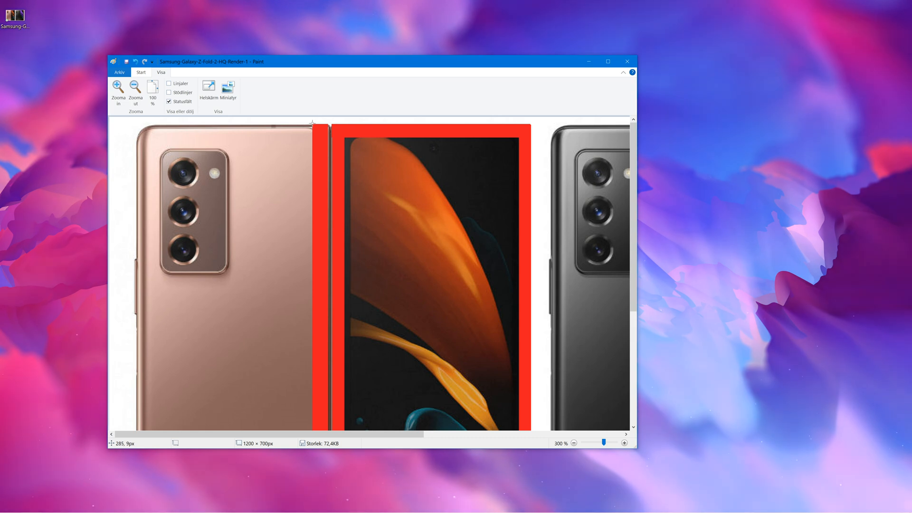
- Draw a solid red rectangle of 248 × 18 px across the top edge of the bronze phone's back
{"action": "left_click_drag", "start_coordinate": [312, 124], "coordinate": [135, 139]}
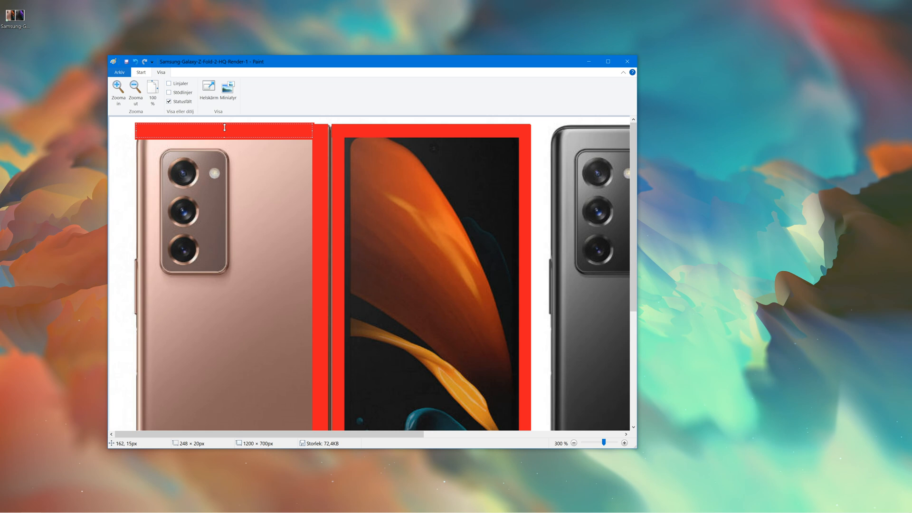
{"action": "left_click_drag", "start_coordinate": [224, 125], "coordinate": [227, 125]}
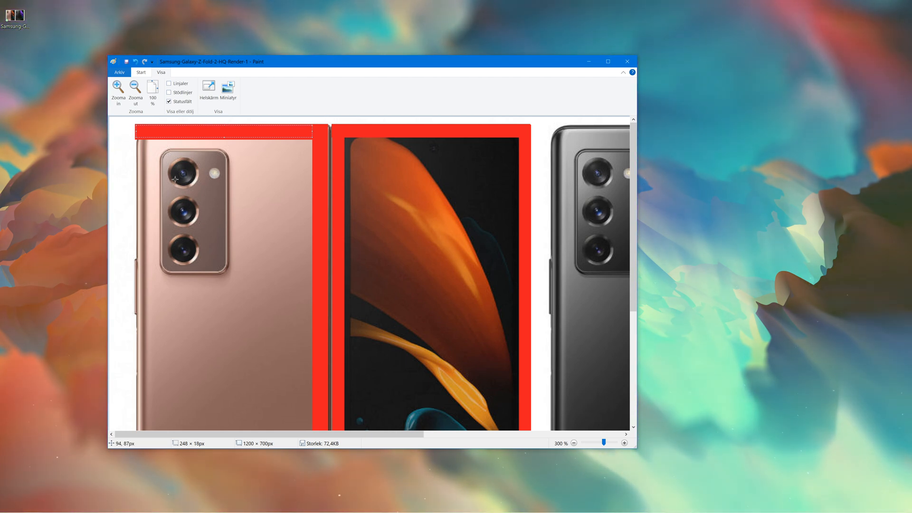
- Cover the bottom edge of the bronze phone's back with two overlapping solid red rectangles of 202 × 13 px and 75 × 13 px
{"action": "scroll", "coordinate": [175, 180], "scroll_direction": "down", "scroll_amount": 5}
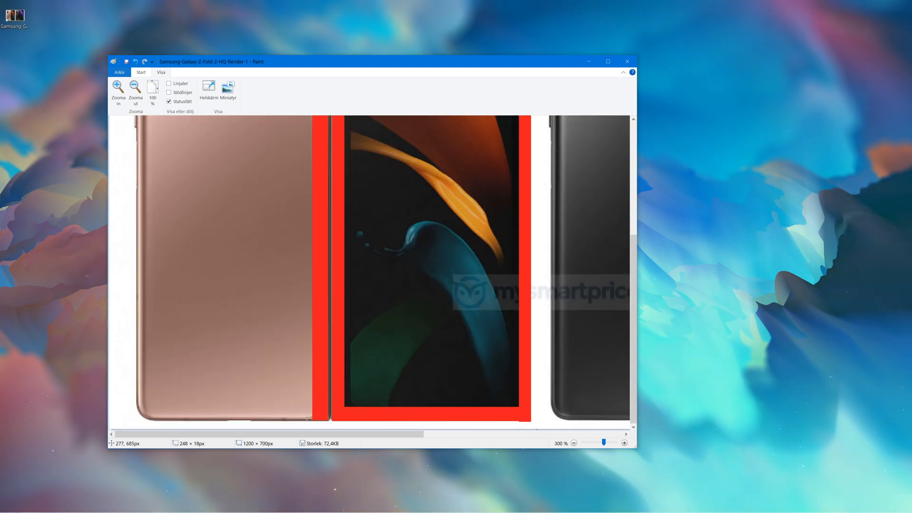
{"action": "left_click_drag", "start_coordinate": [313, 408], "coordinate": [179, 417]}
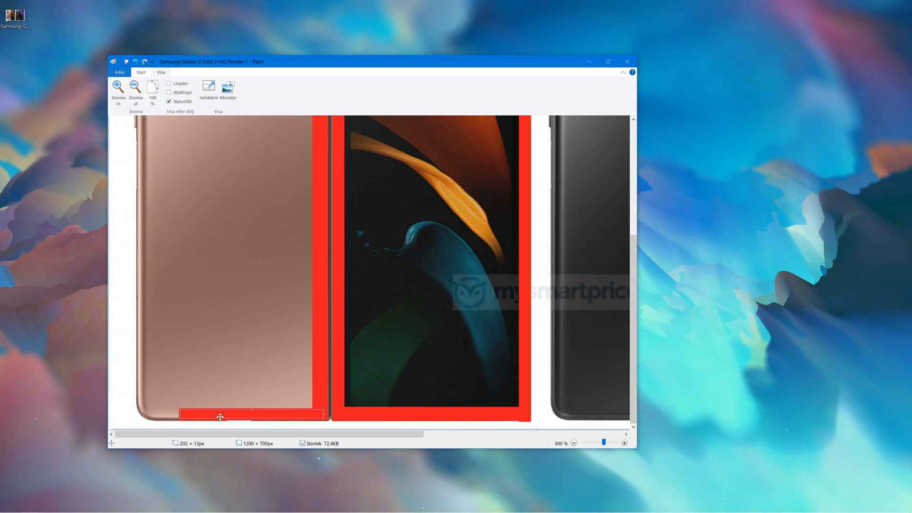
{"action": "left_click", "coordinate": [152, 400]}
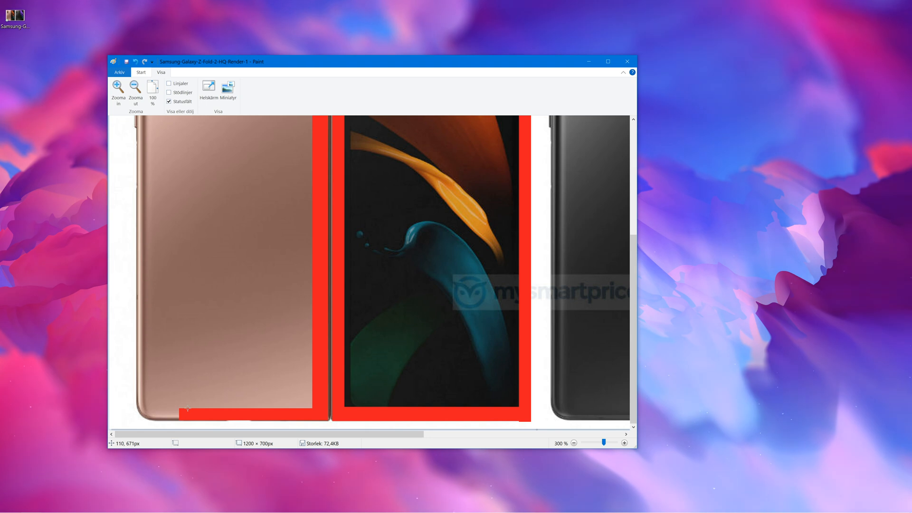
{"action": "left_click_drag", "start_coordinate": [188, 407], "coordinate": [160, 409]}
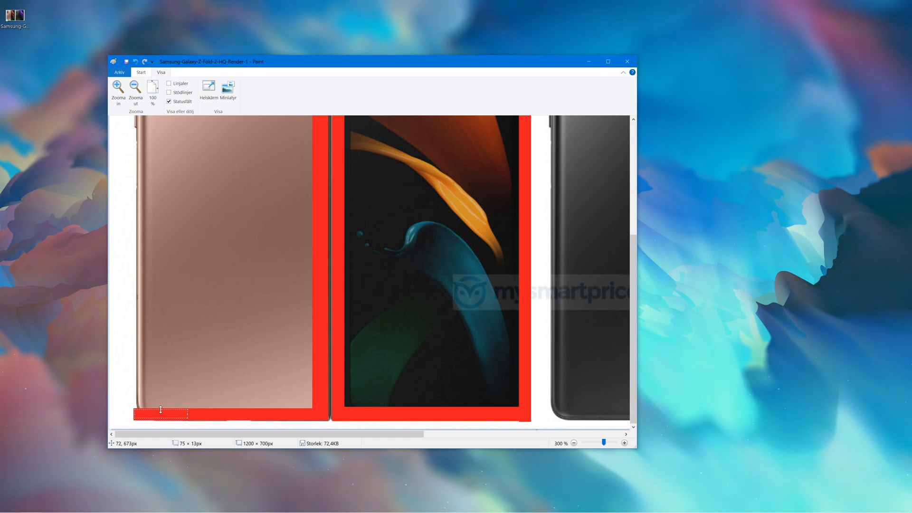
{"action": "left_click", "coordinate": [172, 370]}
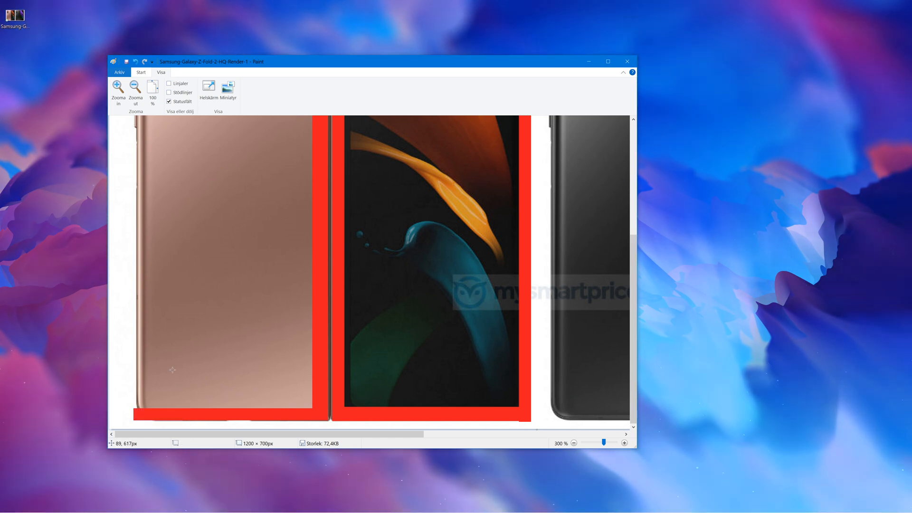
- Draw a solid red rectangle of 16 × 642 px along the left edge of the bronze phone's back, reaching the top red bar
{"action": "left_click_drag", "start_coordinate": [146, 410], "coordinate": [135, 146]}
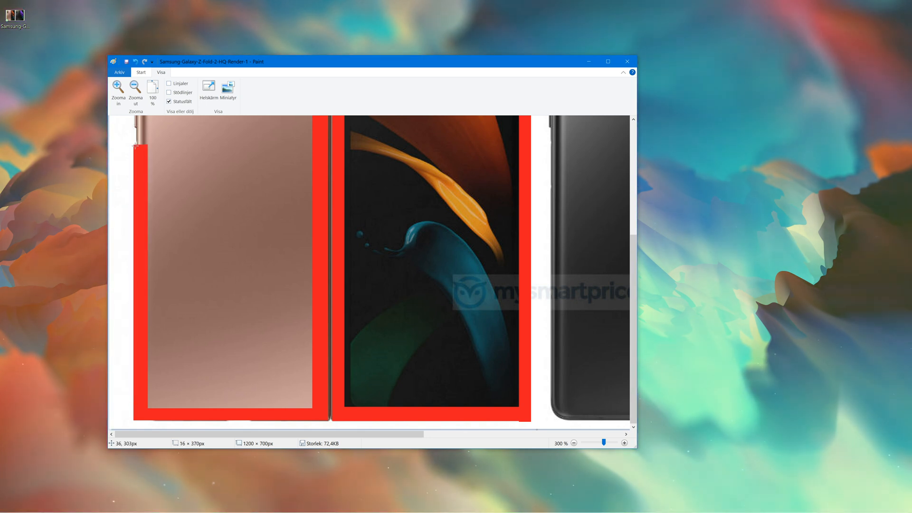
{"action": "scroll", "coordinate": [148, 329], "scroll_direction": "up", "scroll_amount": 5}
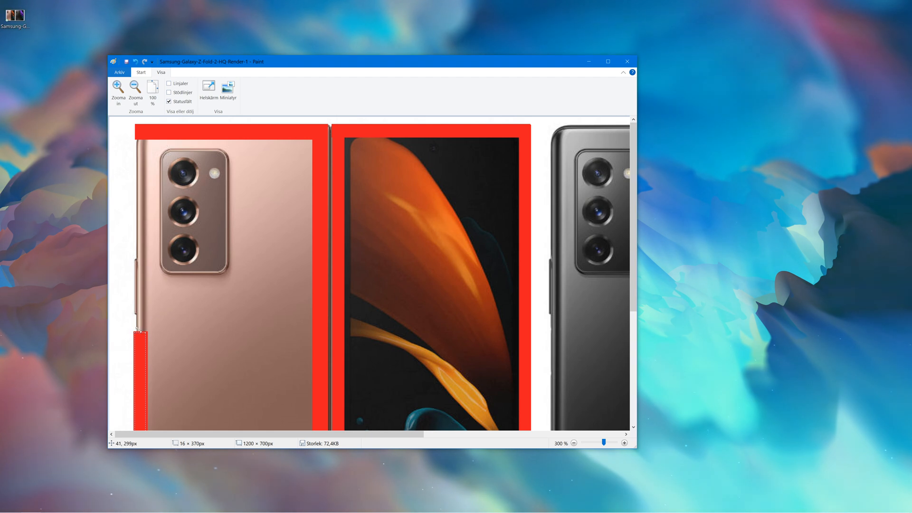
{"action": "left_click_drag", "start_coordinate": [141, 334], "coordinate": [161, 140]}
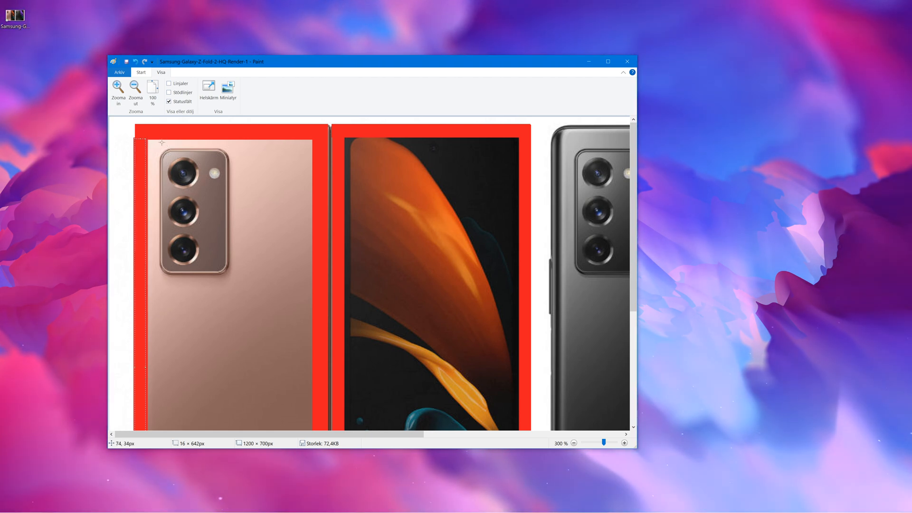
{"action": "scroll", "coordinate": [154, 195], "scroll_direction": "down", "scroll_amount": 5}
{"action": "scroll", "coordinate": [150, 213], "scroll_direction": "up", "scroll_amount": 5}
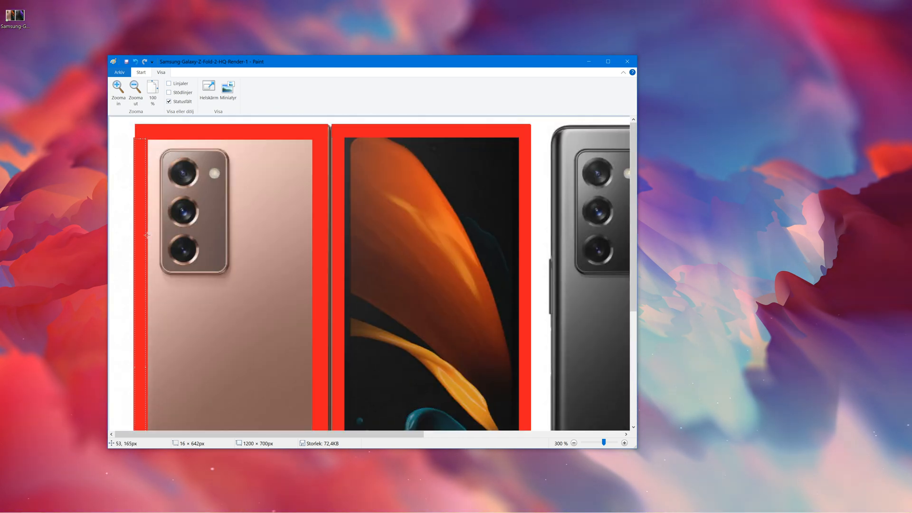
{"action": "left_click", "coordinate": [156, 132]}
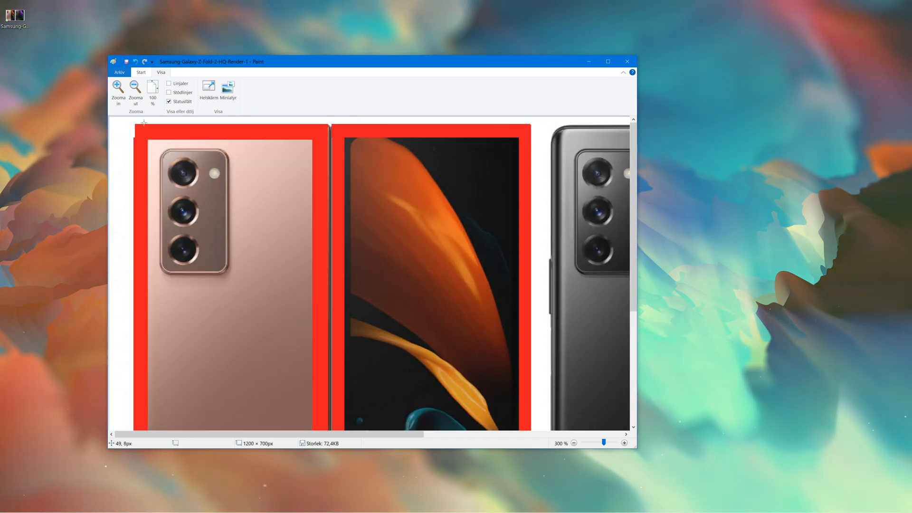
- Cover the gap at the upper-left corner of the red frame around the bronze phone's back with a small solid red rectangle
{"action": "mouse_move", "coordinate": [143, 124]}
{"action": "left_mouse_down"}
{"action": "mouse_move", "coordinate": [135, 137]}
{"action": "mouse_move", "coordinate": [134, 127]}
{"action": "left_mouse_up"}
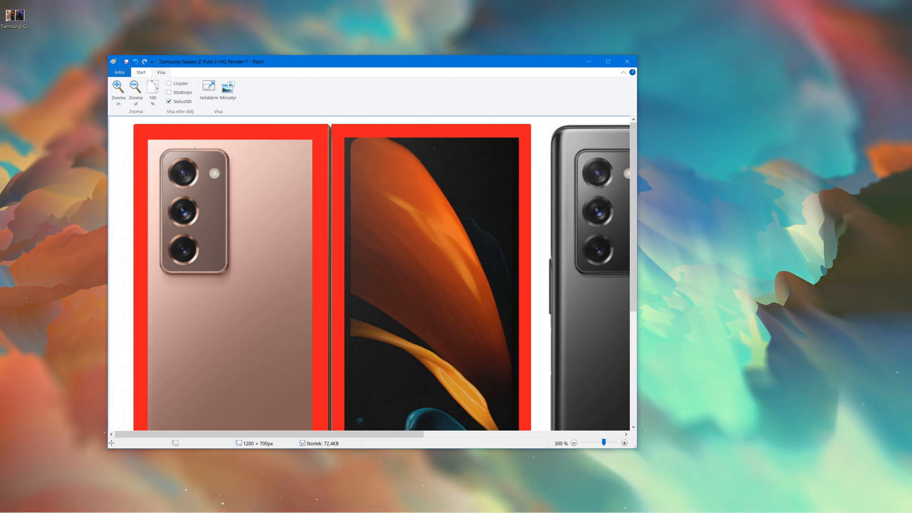
{"action": "scroll", "coordinate": [197, 209], "scroll_direction": "down", "scroll_amount": 3}
{"action": "scroll", "coordinate": [195, 240], "scroll_direction": "up", "scroll_amount": 3}
{"action": "scroll", "coordinate": [187, 275], "scroll_direction": "down", "scroll_amount": 3}
{"action": "scroll", "coordinate": [187, 274], "scroll_direction": "up", "scroll_amount": 3}
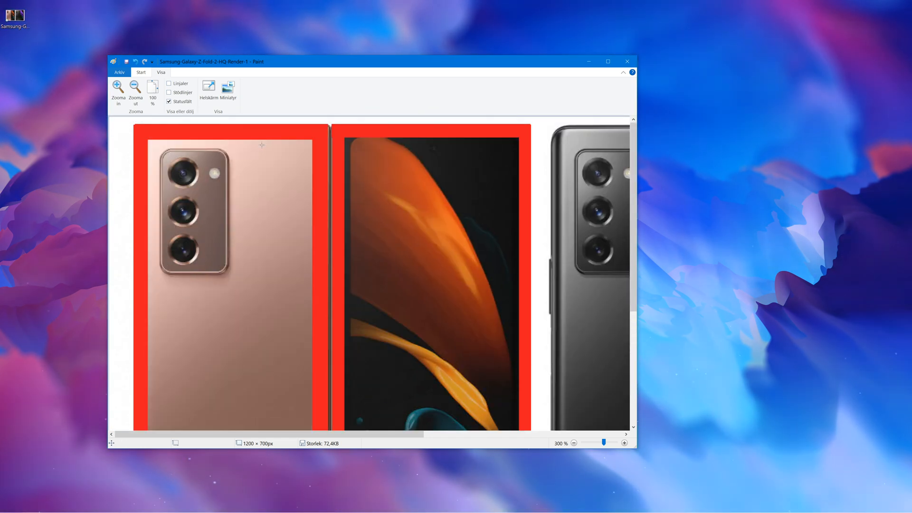
- Draw a red rounded rectangle of about 102 × 177 px sized to the bronze phone's camera module and shift it beside the module
{"action": "left_click", "coordinate": [141, 73]}
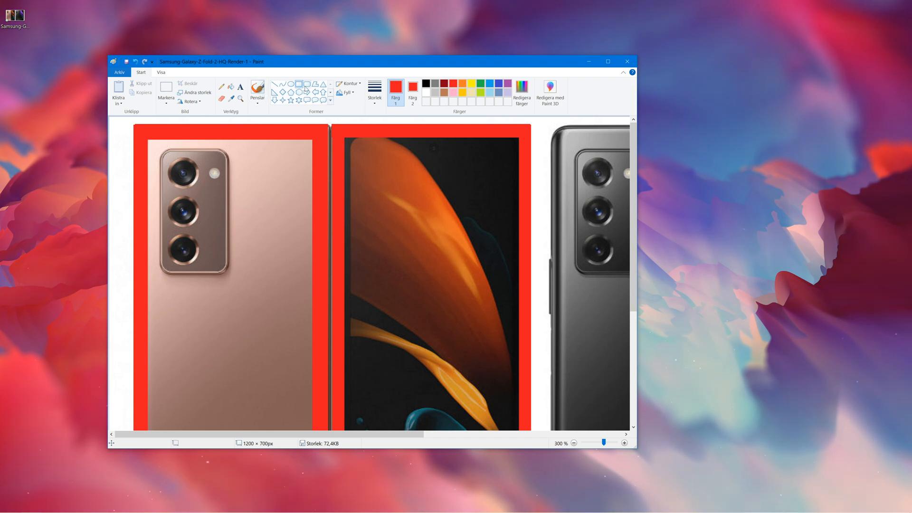
{"action": "left_click", "coordinate": [307, 84]}
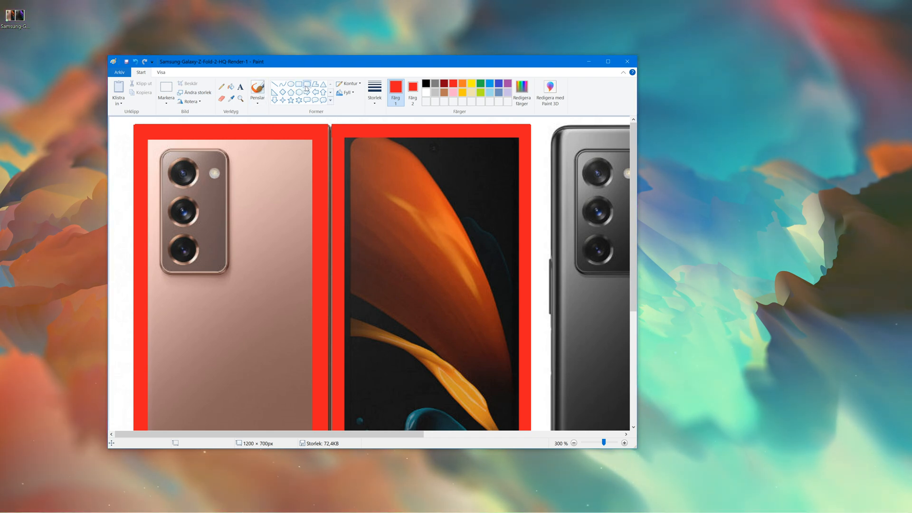
{"action": "left_click_drag", "start_coordinate": [159, 148], "coordinate": [230, 270]}
{"action": "left_click_drag", "start_coordinate": [202, 208], "coordinate": [247, 219]}
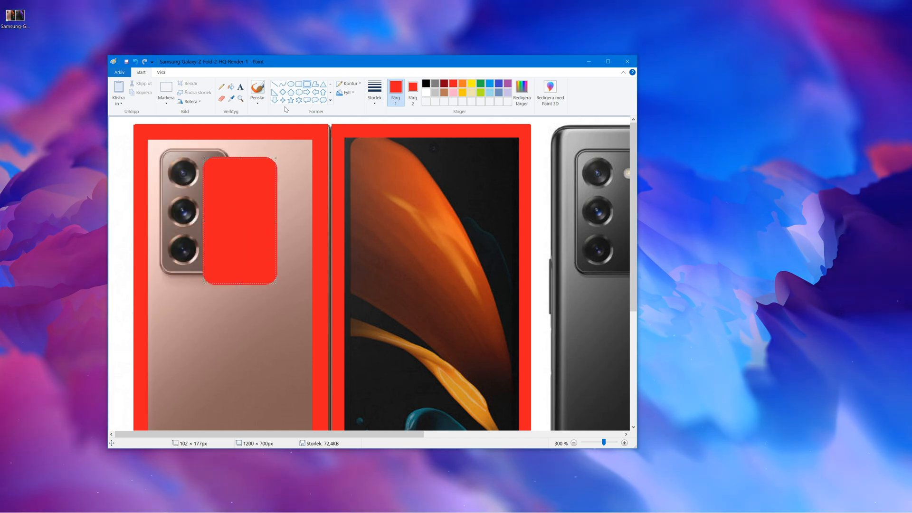
- Change the red rounded rectangle's fill to none, keeping only its outline
{"action": "right_click", "coordinate": [268, 216]}
{"action": "mouse_move", "coordinate": [306, 272]}
{"action": "left_click", "coordinate": [336, 278]}
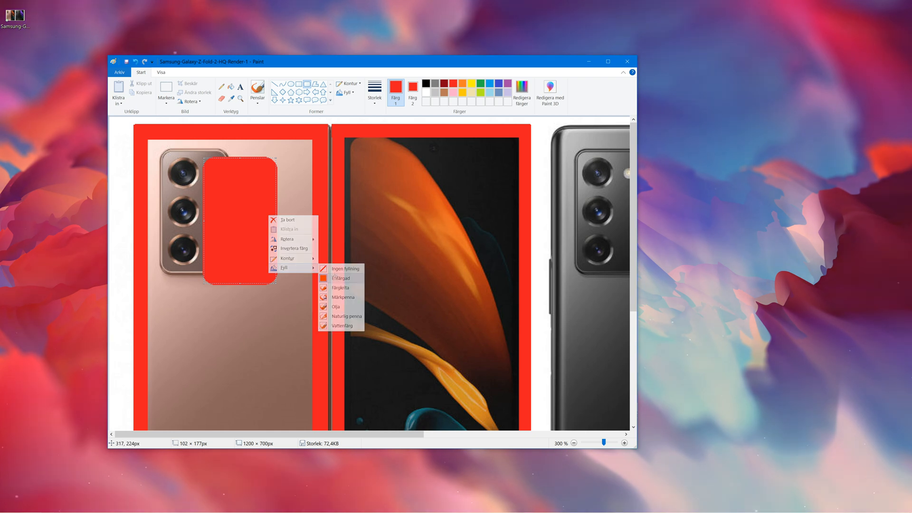
{"action": "right_click", "coordinate": [245, 212]}
{"action": "mouse_move", "coordinate": [266, 265]}
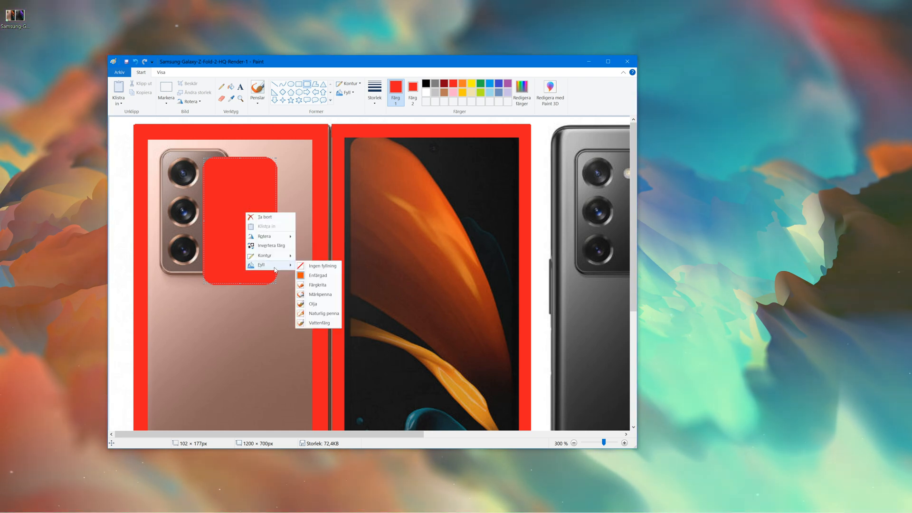
{"action": "left_click", "coordinate": [315, 268]}
- Fit the rounded outline around the bronze phone's camera module and recolour it green
{"action": "left_click_drag", "start_coordinate": [254, 213], "coordinate": [224, 205]}
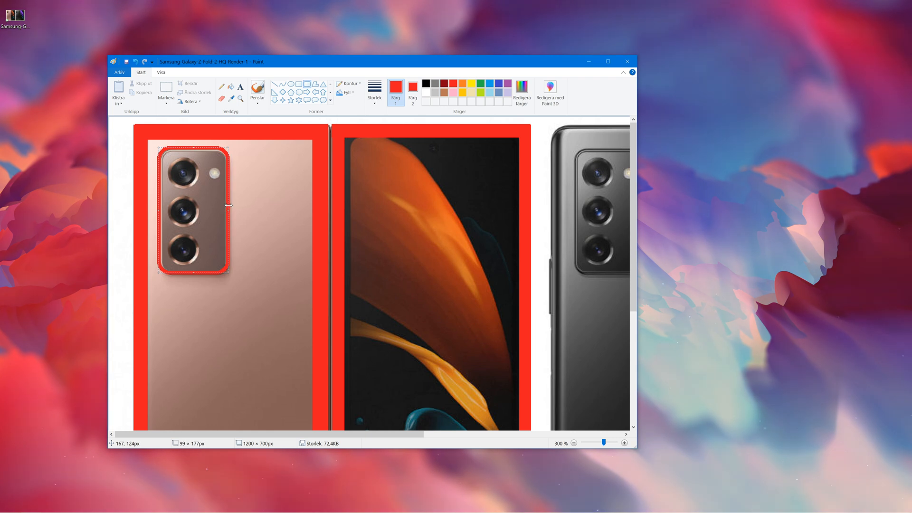
{"action": "left_click_drag", "start_coordinate": [194, 147], "coordinate": [195, 148]}
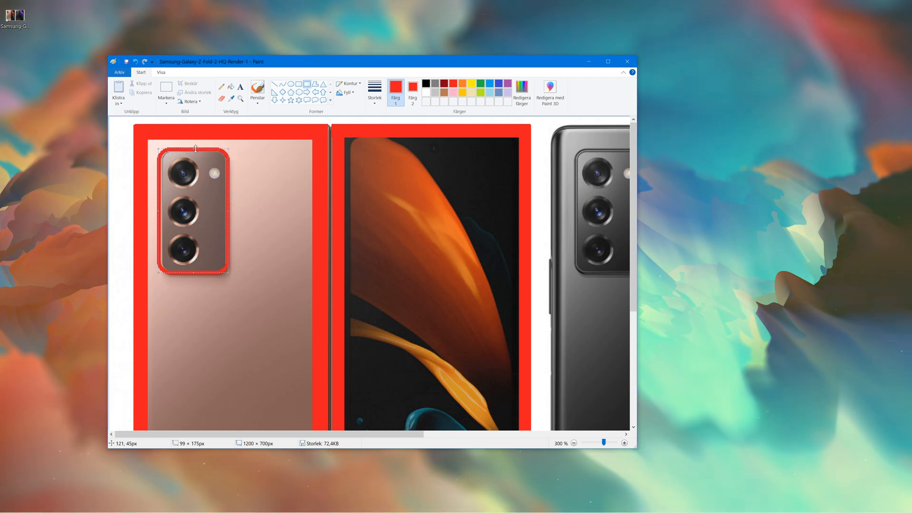
{"action": "left_click_drag", "start_coordinate": [157, 214], "coordinate": [160, 215]}
{"action": "left_click", "coordinate": [479, 85]}
{"action": "left_click", "coordinate": [294, 202]}
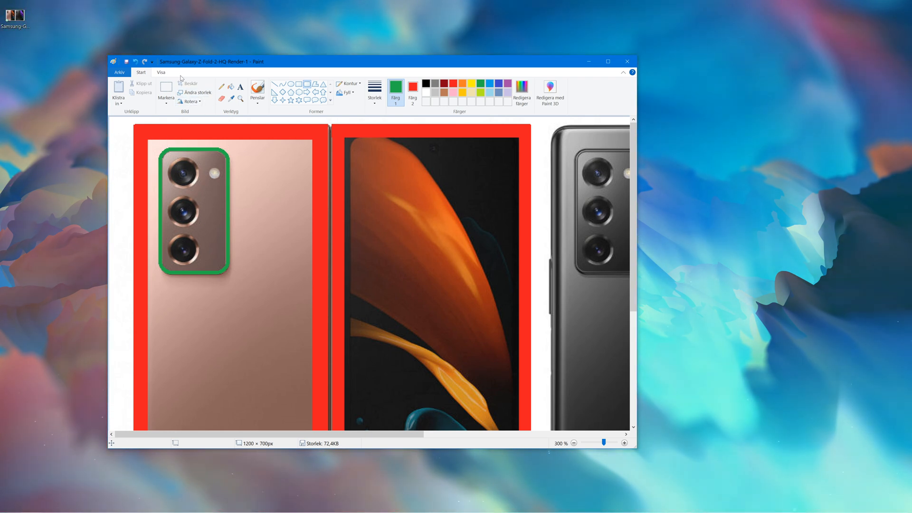
- Try to flood-fill the bronze phone's back panel with green
{"action": "left_click", "coordinate": [231, 87]}
{"action": "left_click", "coordinate": [268, 175]}
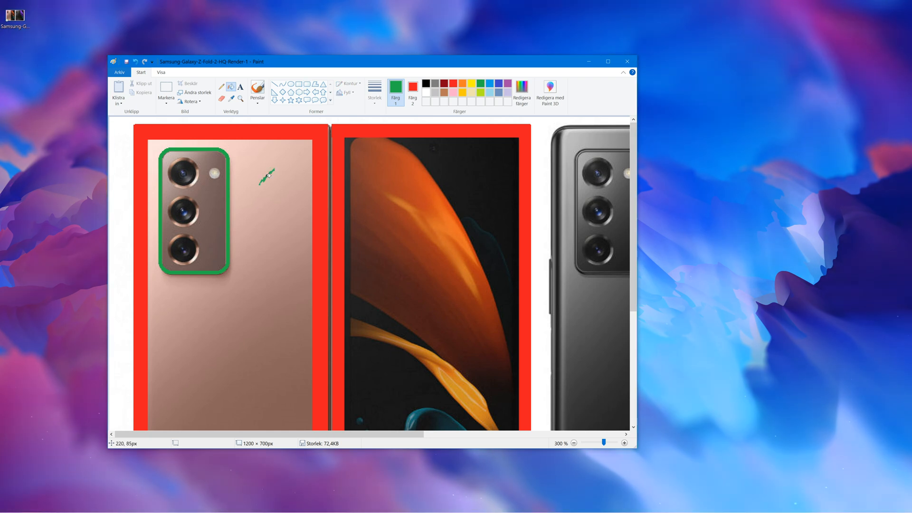
{"action": "left_click", "coordinate": [136, 62]}
- Draw a tall green rectangle outline on the panel beside the camera module and set colour 2 to green
{"action": "left_click", "coordinate": [299, 84]}
{"action": "left_click_drag", "start_coordinate": [242, 153], "coordinate": [287, 396]}
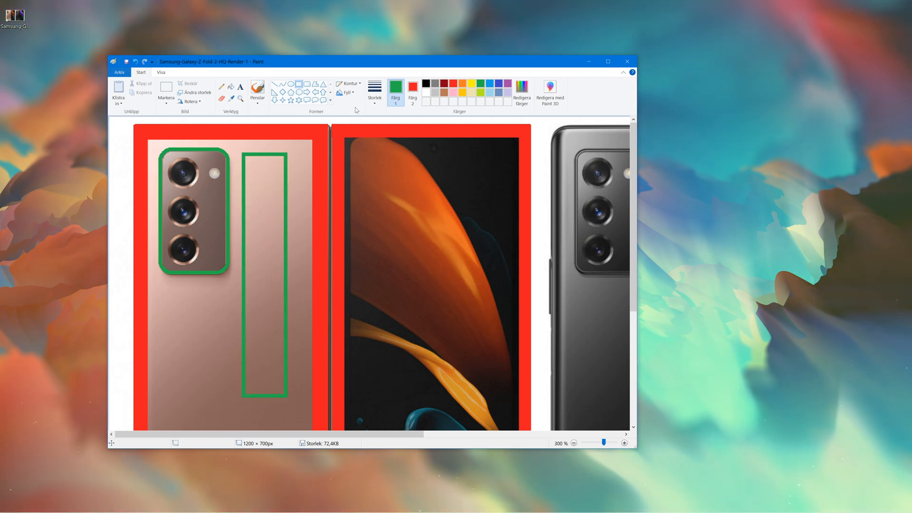
{"action": "left_click", "coordinate": [412, 91]}
{"action": "left_click", "coordinate": [480, 84]}
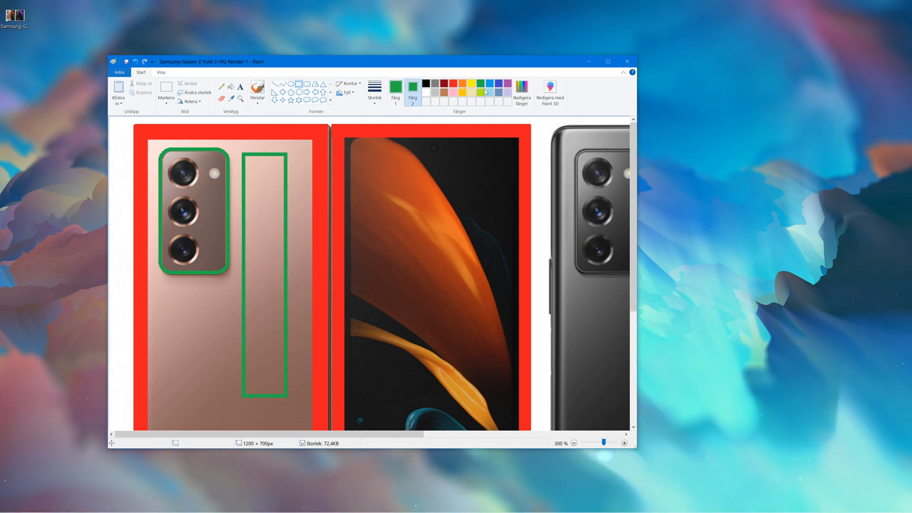
- Draw a 37 × 280 px green rectangle inside the tall outline and give it a solid fill
{"action": "mouse_move", "coordinate": [252, 185]}
{"action": "left_mouse_down"}
{"action": "mouse_move", "coordinate": [280, 319]}
{"action": "mouse_move", "coordinate": [280, 385]}
{"action": "left_mouse_up"}
{"action": "right_click", "coordinate": [264, 343]}
{"action": "mouse_move", "coordinate": [283, 394]}
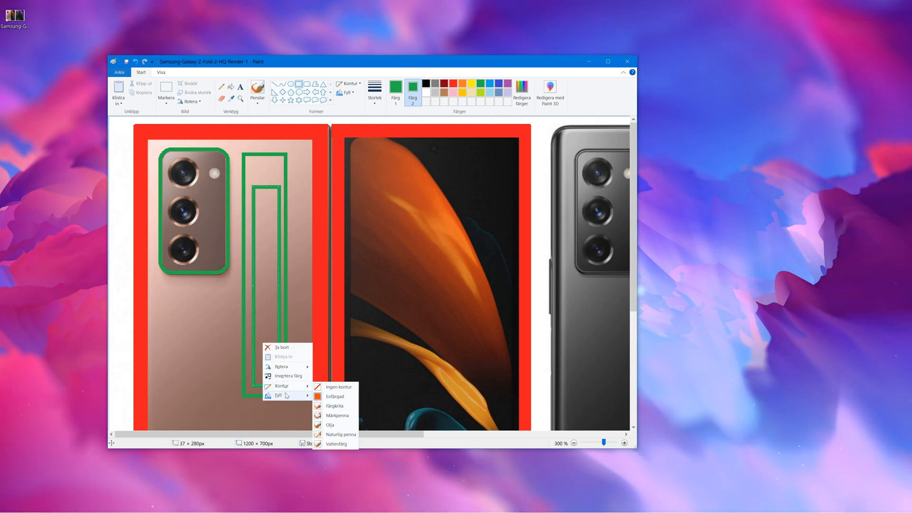
{"action": "left_click", "coordinate": [332, 405]}
- Widen the solid green rectangle to 80 px up to the right red bar and lengthen it down to the bottom red bar
{"action": "scroll", "coordinate": [317, 282], "scroll_direction": "down", "scroll_amount": 4}
{"action": "scroll", "coordinate": [317, 282], "scroll_direction": "up", "scroll_amount": 3}
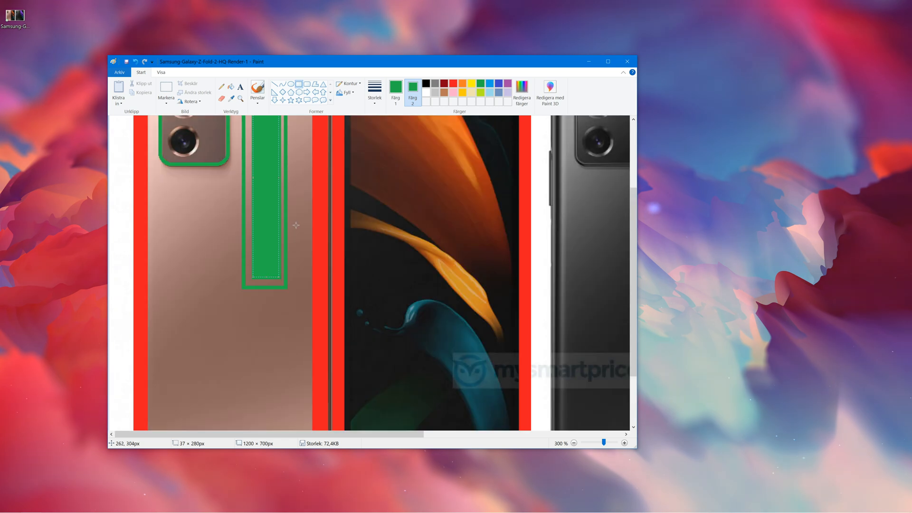
{"action": "left_click_drag", "start_coordinate": [280, 181], "coordinate": [311, 183]}
{"action": "left_click_drag", "start_coordinate": [274, 280], "coordinate": [280, 444]}
{"action": "scroll", "coordinate": [303, 341], "scroll_direction": "down", "scroll_amount": 2}
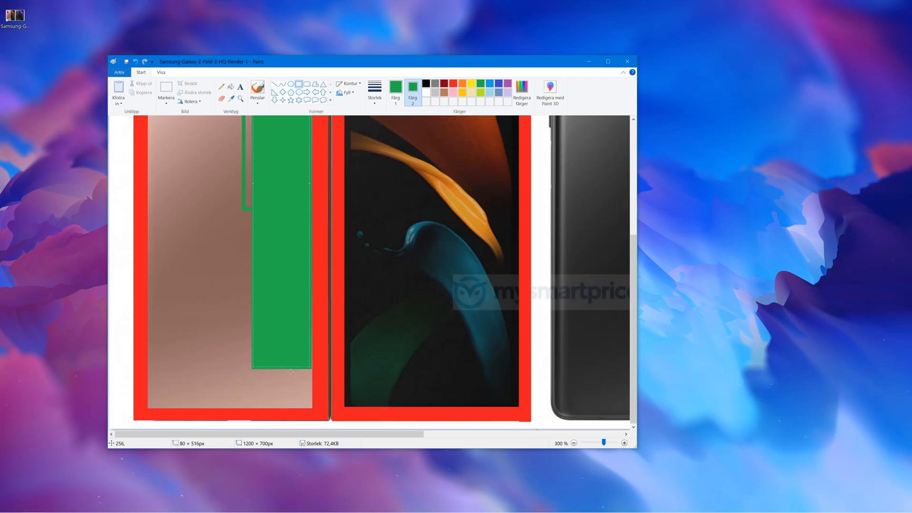
{"action": "left_click_drag", "start_coordinate": [288, 369], "coordinate": [287, 405]}
- Cover the panel right of the camera module with a 92 × 70 px solid green rectangle at the top and a taller one below
{"action": "scroll", "coordinate": [287, 403], "scroll_direction": "up", "scroll_amount": 3}
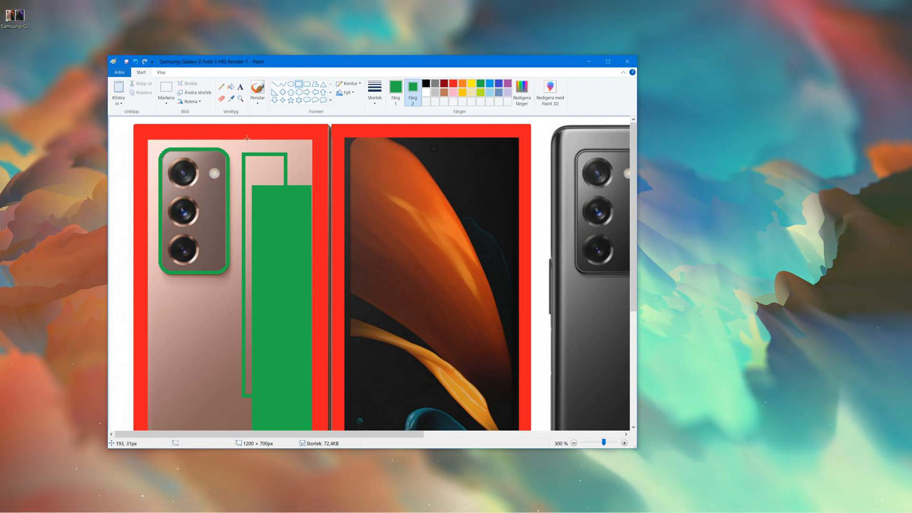
{"action": "left_click_drag", "start_coordinate": [244, 138], "coordinate": [310, 191]}
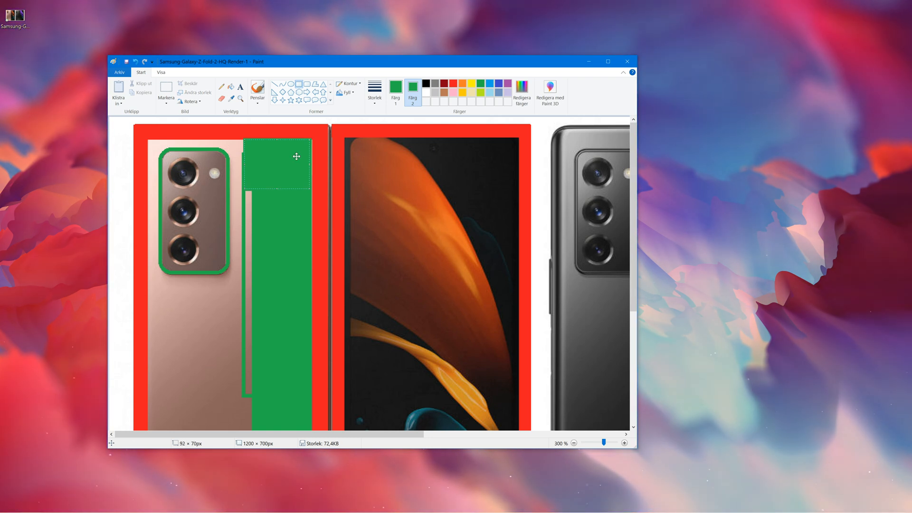
{"action": "left_click_drag", "start_coordinate": [278, 138], "coordinate": [231, 392]}
{"action": "left_click", "coordinate": [279, 251]}
{"action": "left_click", "coordinate": [290, 142]}
- Draw a solid green strip of 178 × 11 px between the camera module and the top red bar
{"action": "left_click_drag", "start_coordinate": [152, 141], "coordinate": [278, 147]}
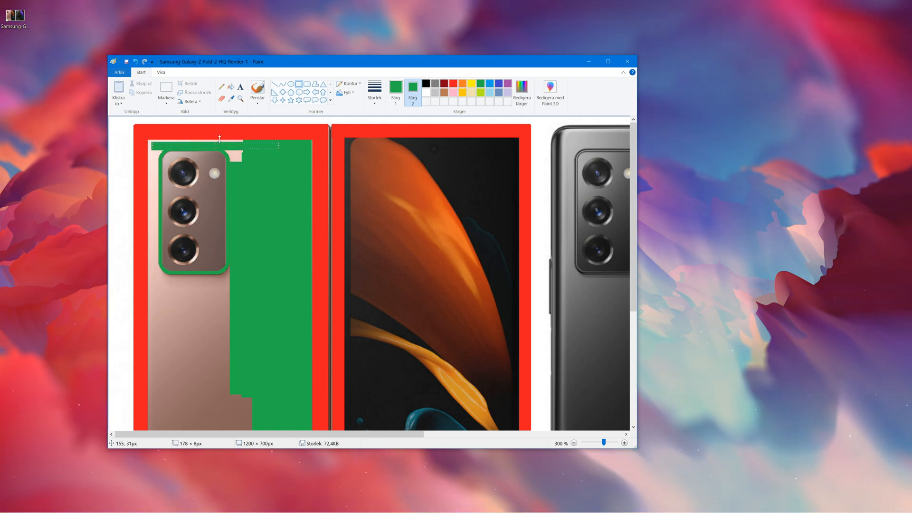
{"action": "left_click_drag", "start_coordinate": [220, 142], "coordinate": [224, 142]}
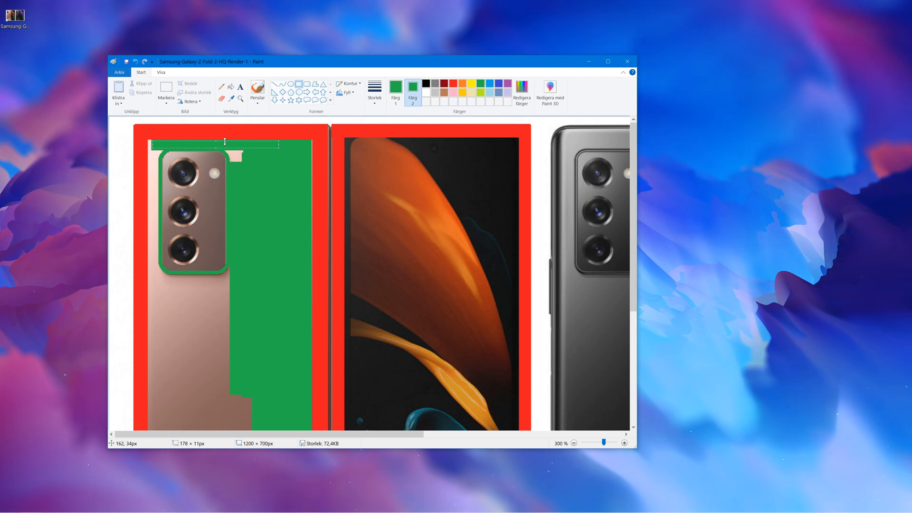
{"action": "left_click", "coordinate": [290, 126]}
- Cover the gap at the camera module's upper-right corner with solid green rectangles of 44 × 17 px and 11 × 6 px
{"action": "left_click_drag", "start_coordinate": [259, 148], "coordinate": [228, 160]}
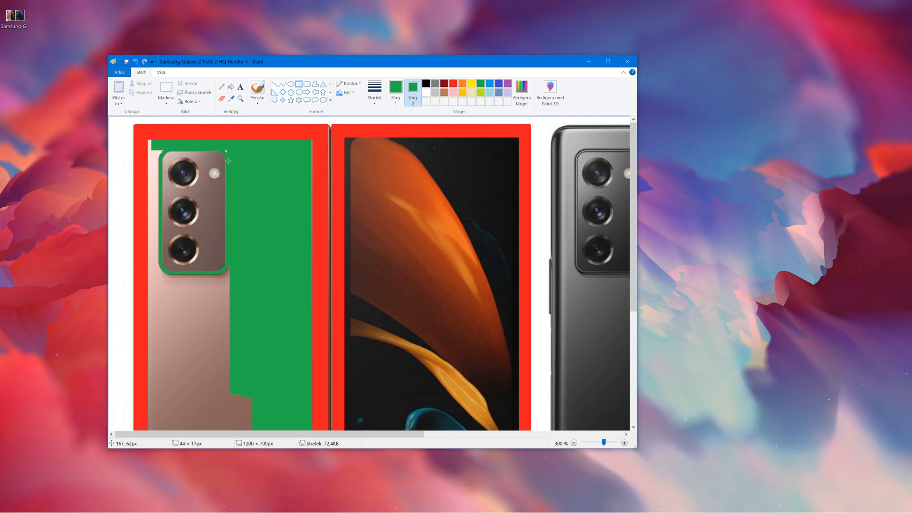
{"action": "left_click", "coordinate": [255, 157]}
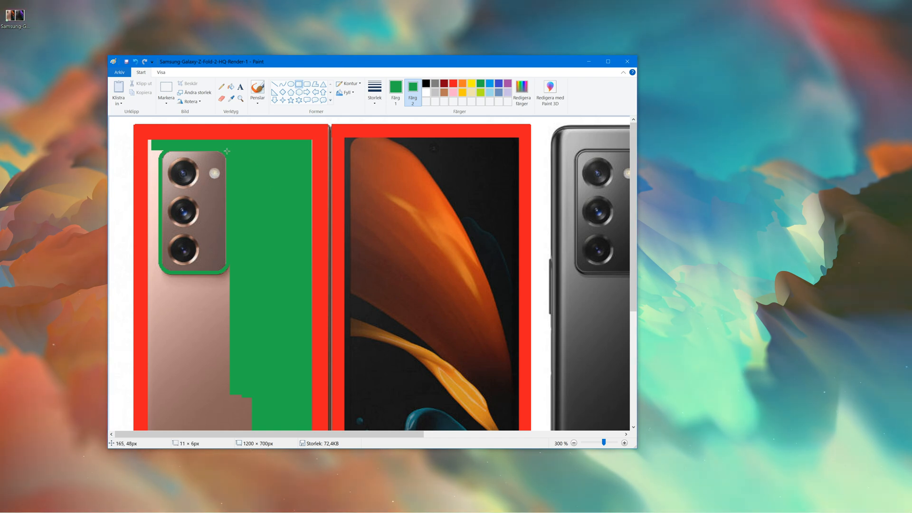
{"action": "left_click", "coordinate": [247, 184]}
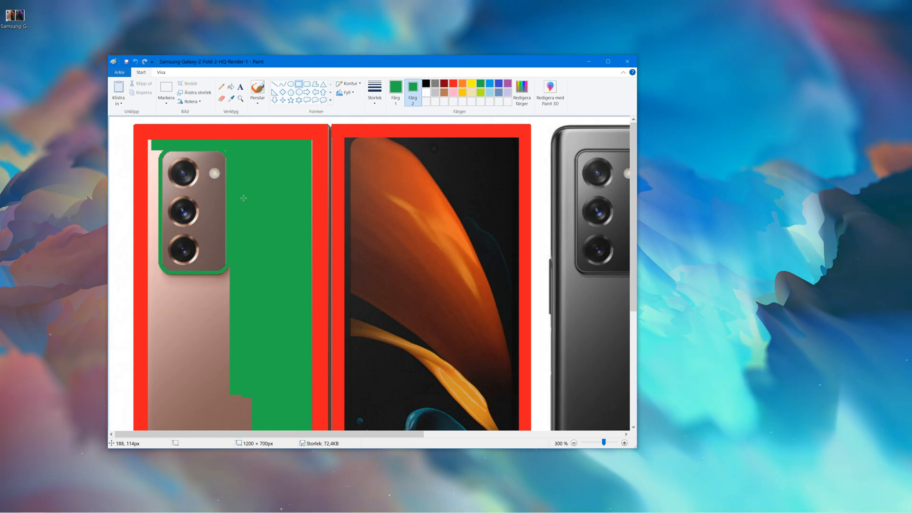
{"action": "key", "text": "alt+z"}
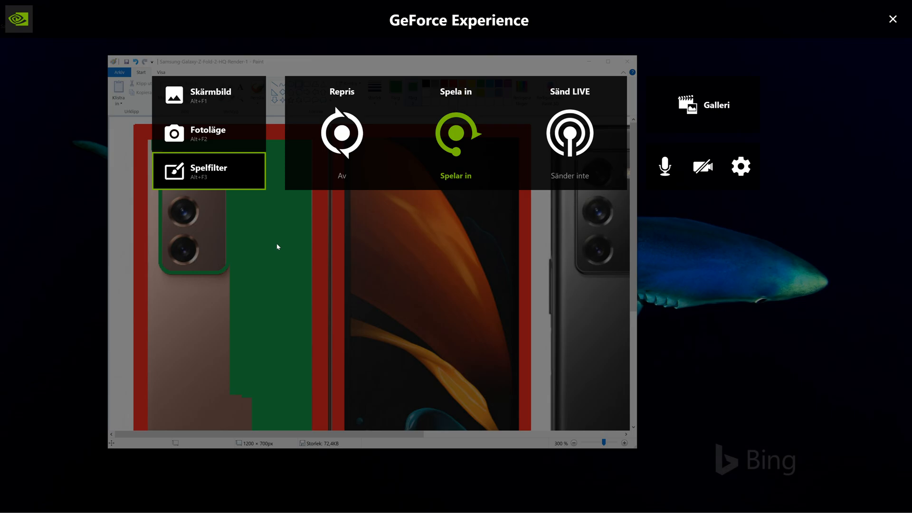
{"action": "key", "text": "alt+z"}
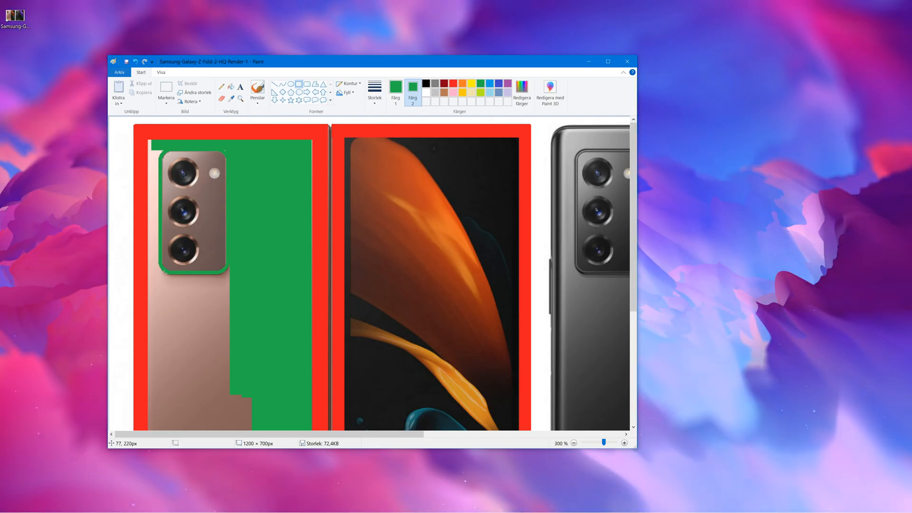
- Draw a solid green rectangle below the camera module and extend it to 148 × 448 px, reaching the bottom red bar
{"action": "left_click_drag", "start_coordinate": [163, 273], "coordinate": [269, 433]}
{"action": "scroll", "coordinate": [222, 252], "scroll_direction": "down", "scroll_amount": 3}
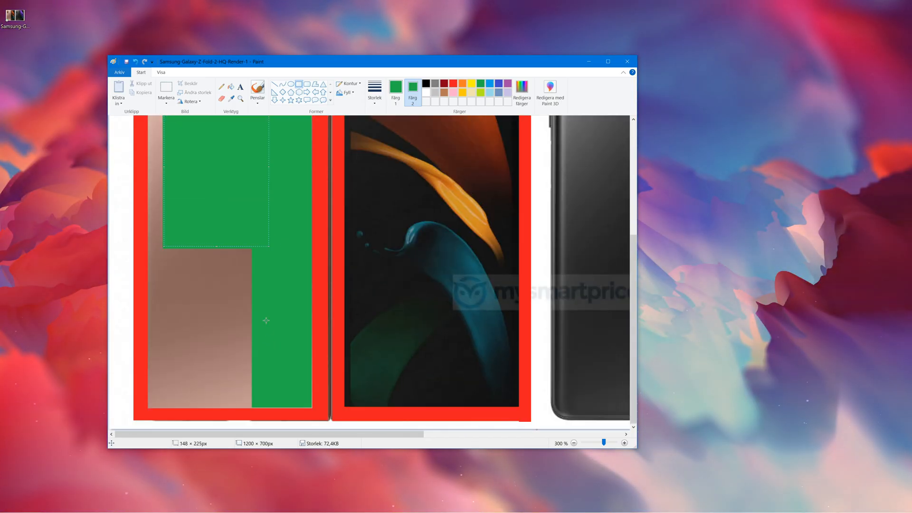
{"action": "left_click_drag", "start_coordinate": [222, 252], "coordinate": [254, 405]}
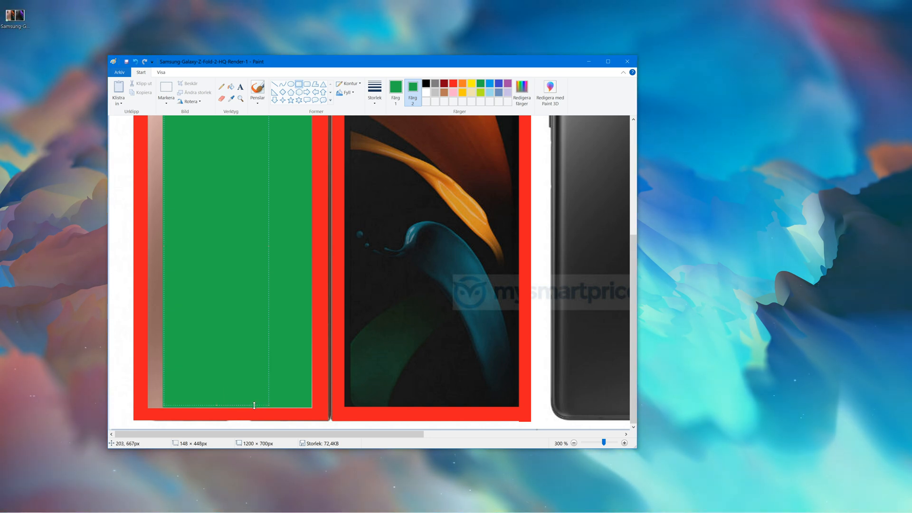
{"action": "left_click", "coordinate": [275, 303]}
- Cover the bronze strip along the panel's left side with a 10 × 411 px solid green rectangle and further ones over the gaps beside it
{"action": "scroll", "coordinate": [272, 307], "scroll_direction": "up", "scroll_amount": 5}
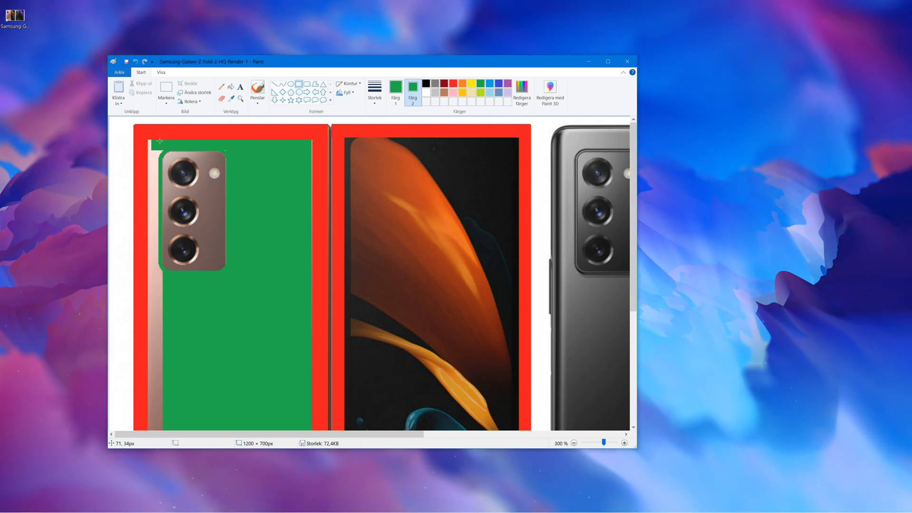
{"action": "left_click_drag", "start_coordinate": [151, 147], "coordinate": [157, 440]}
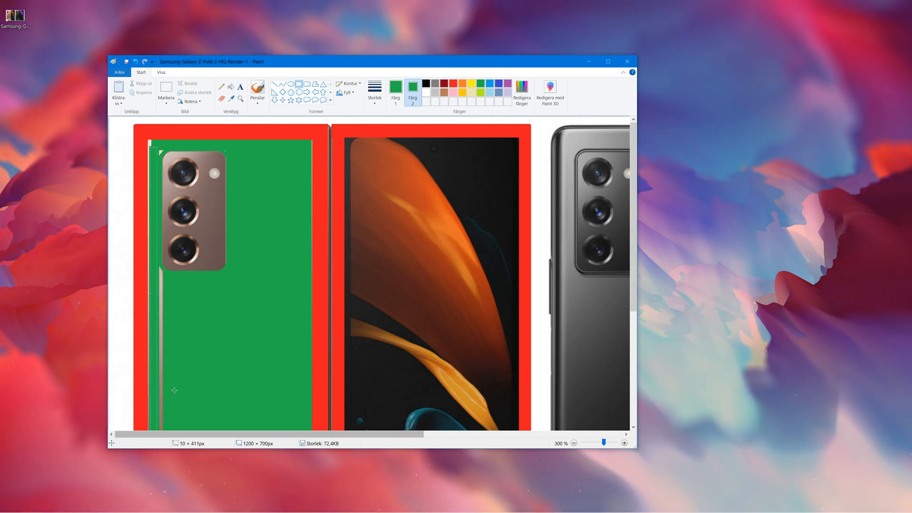
{"action": "scroll", "coordinate": [174, 380], "scroll_direction": "down", "scroll_amount": 3}
{"action": "left_click_drag", "start_coordinate": [197, 156], "coordinate": [153, 409]}
{"action": "scroll", "coordinate": [209, 295], "scroll_direction": "up", "scroll_amount": 3}
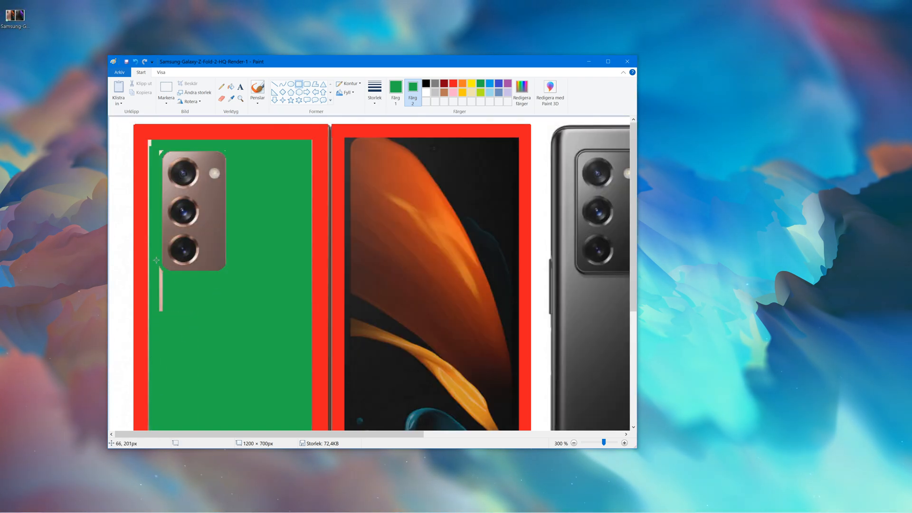
{"action": "left_click_drag", "start_coordinate": [154, 272], "coordinate": [166, 316]}
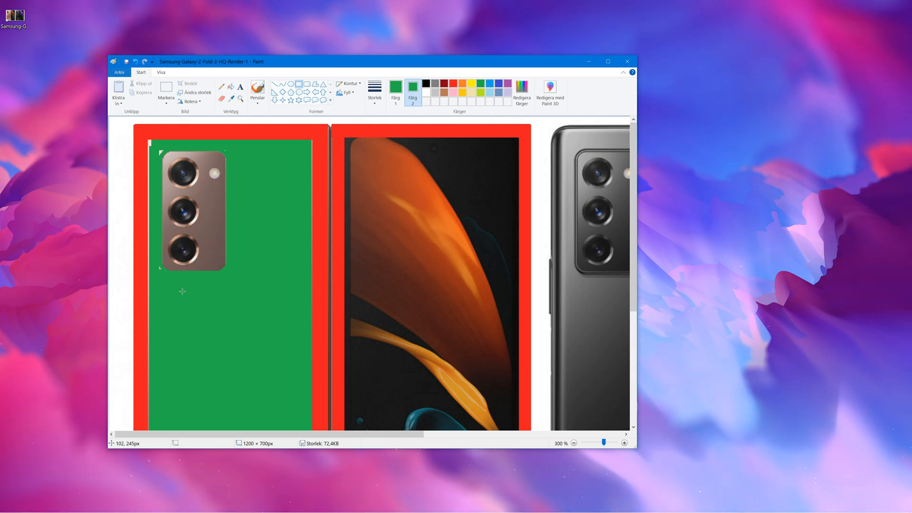
- Patch the leftover gaps at the camera module's corners with small solid green rectangles, including 16 × 6 px upper right and 7 × 2 px upper left
{"action": "left_click", "coordinate": [169, 265]}
{"action": "left_click_drag", "start_coordinate": [154, 149], "coordinate": [164, 153]}
{"action": "left_click", "coordinate": [201, 147]}
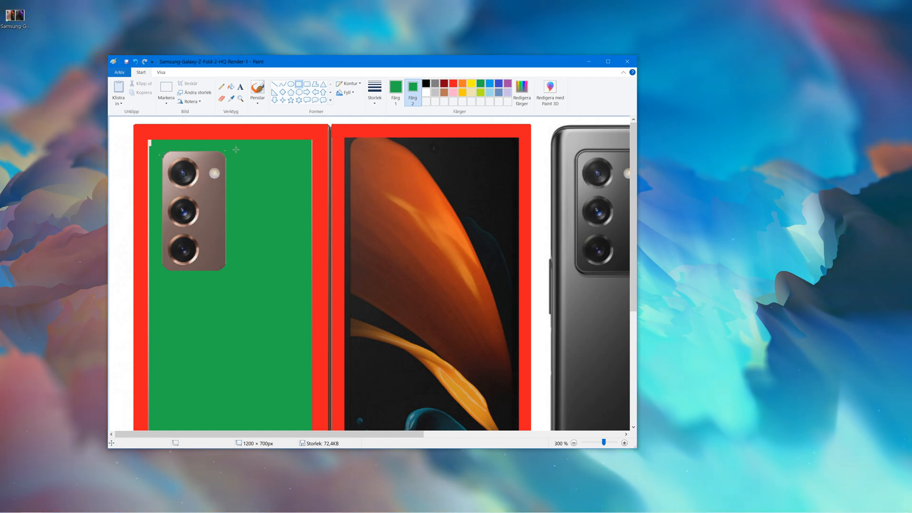
{"action": "left_click_drag", "start_coordinate": [222, 147], "coordinate": [232, 149]}
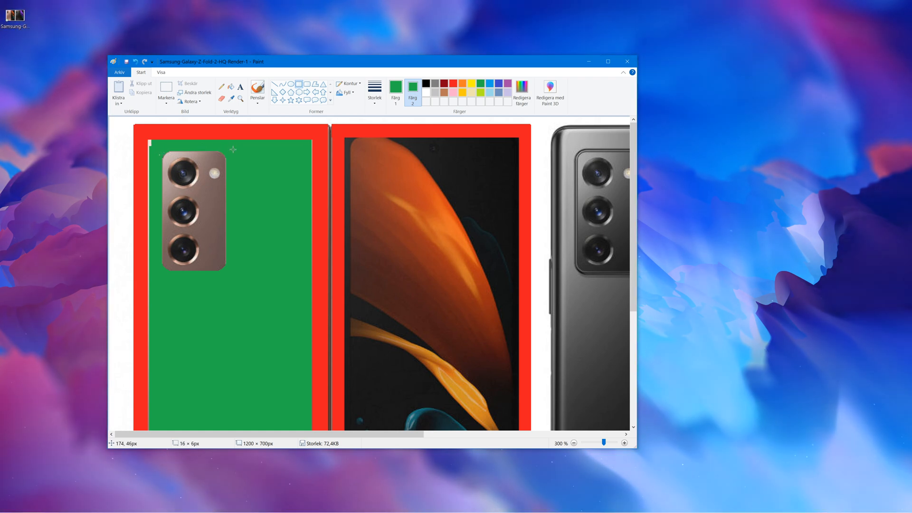
{"action": "left_click", "coordinate": [268, 171]}
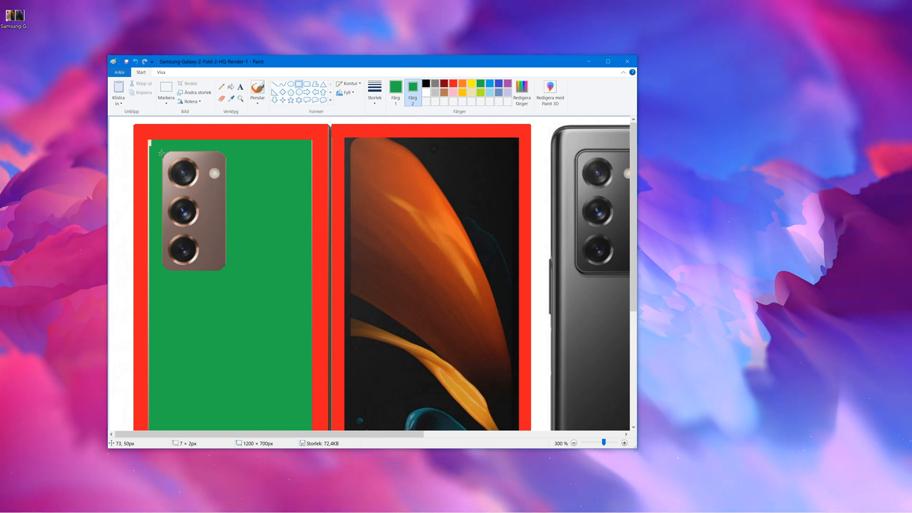
{"action": "left_click", "coordinate": [192, 169]}
{"action": "scroll", "coordinate": [144, 293], "scroll_direction": "down", "scroll_amount": 3}
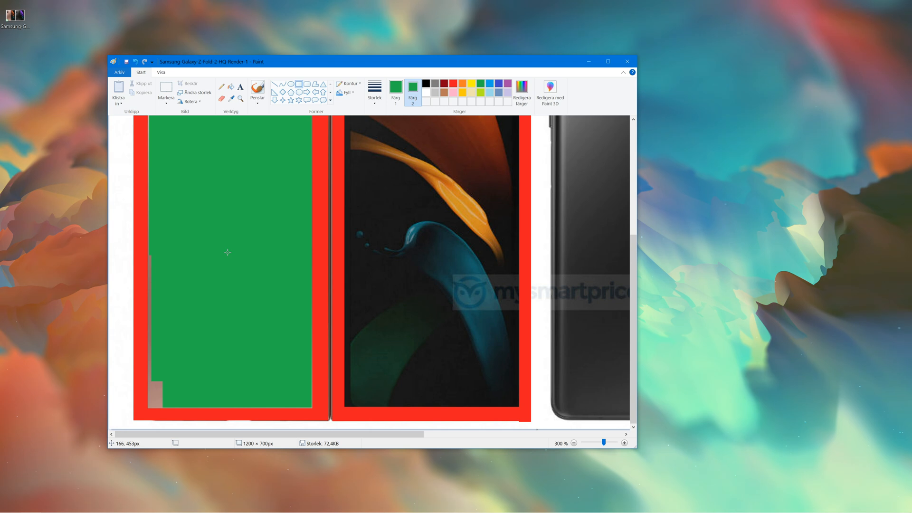
- Cover the leftover bronze strip at the back panel's lower-left corner with a solid green rectangle of about 58 × 243 px
{"action": "left_click_drag", "start_coordinate": [185, 255], "coordinate": [148, 405]}
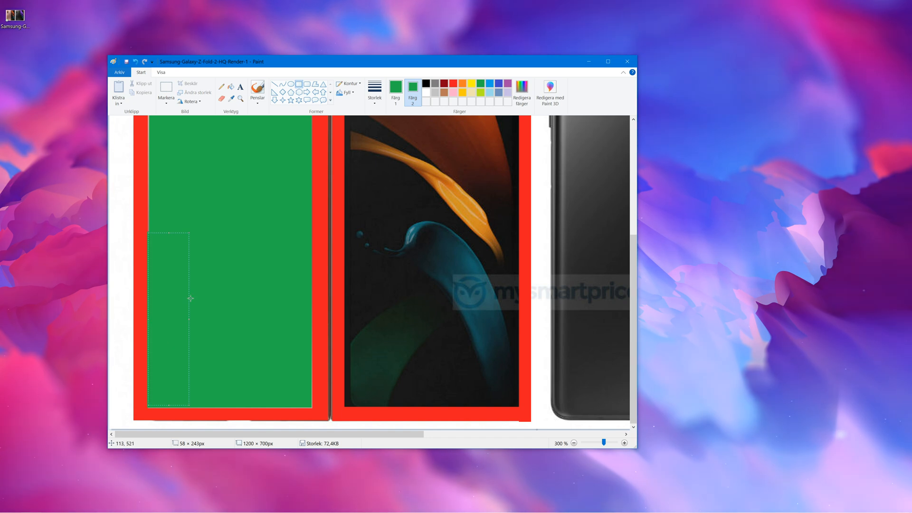
{"action": "left_click_drag", "start_coordinate": [148, 318], "coordinate": [148, 315]}
{"action": "left_click", "coordinate": [215, 216]}
- Cover the pale gap at the back panel's upper-left edge with solid green rectangles of 5 × 358 px and 10 × 43 px
{"action": "scroll", "coordinate": [215, 216], "scroll_direction": "up", "scroll_amount": 5}
{"action": "mouse_move", "coordinate": [153, 163]}
{"action": "left_mouse_down"}
{"action": "mouse_move", "coordinate": [139, 347]}
{"action": "mouse_move", "coordinate": [150, 418]}
{"action": "left_mouse_up"}
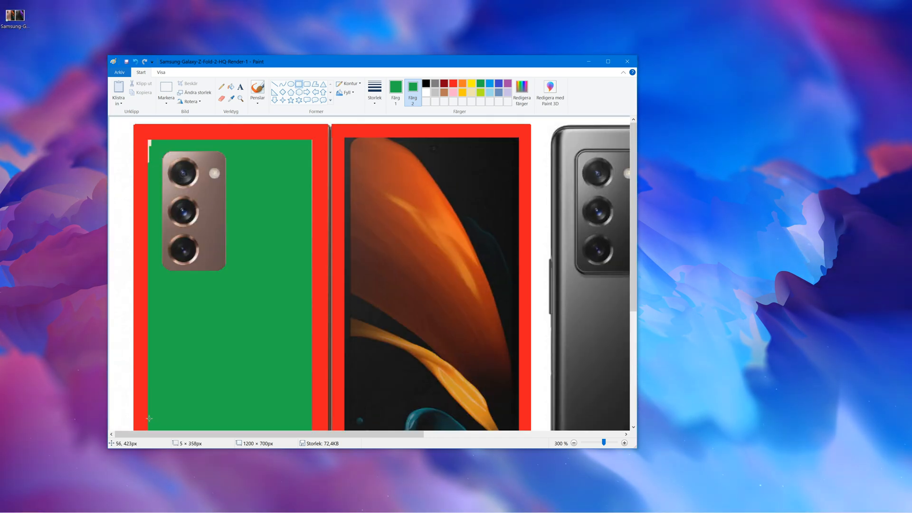
{"action": "left_click", "coordinate": [163, 139]}
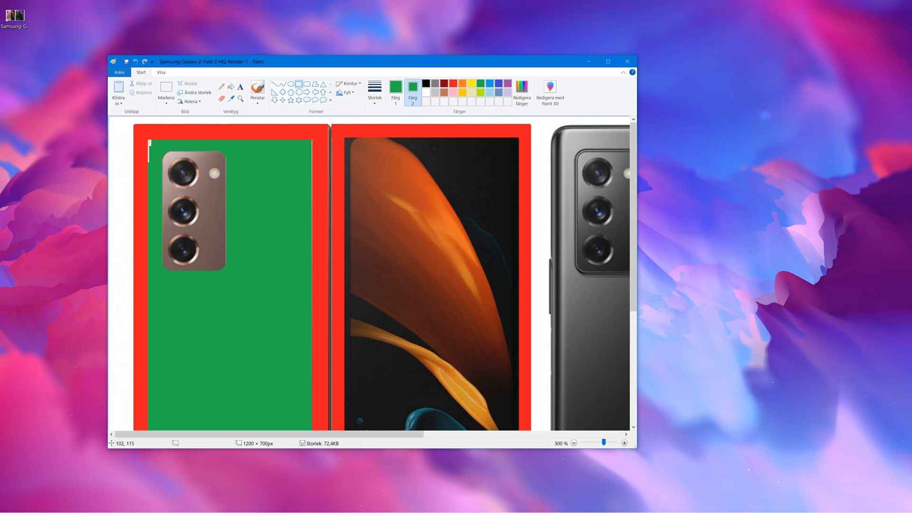
{"action": "left_click_drag", "start_coordinate": [144, 140], "coordinate": [149, 171]}
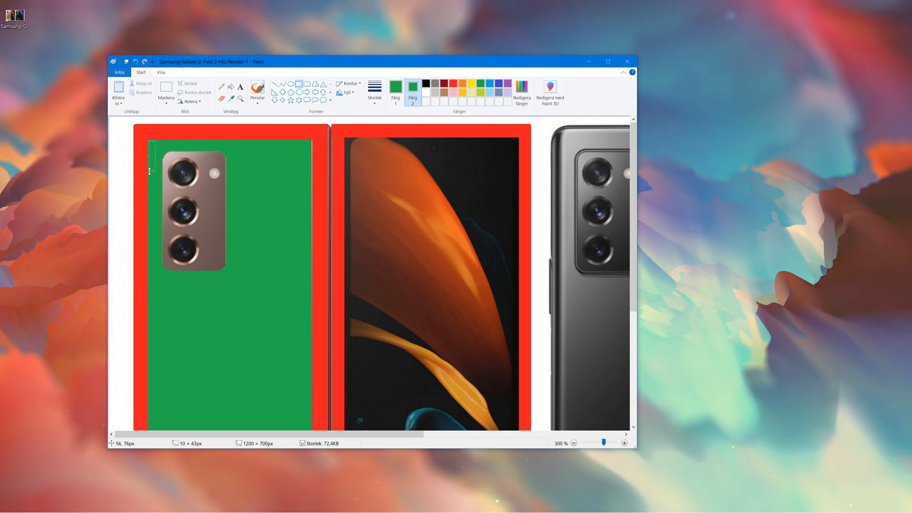
{"action": "left_click", "coordinate": [254, 219]}
{"action": "scroll", "coordinate": [254, 223], "scroll_direction": "down", "scroll_amount": 5}
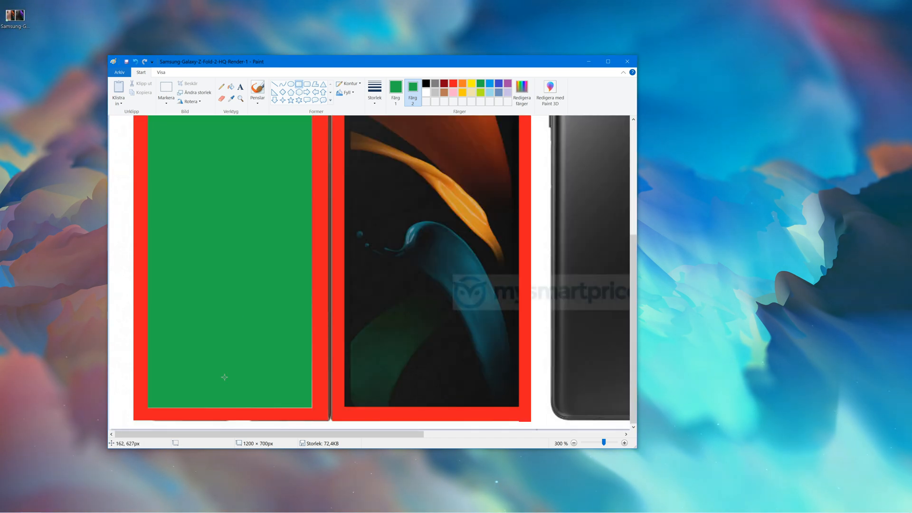
{"action": "scroll", "coordinate": [227, 354], "scroll_direction": "up", "scroll_amount": 5}
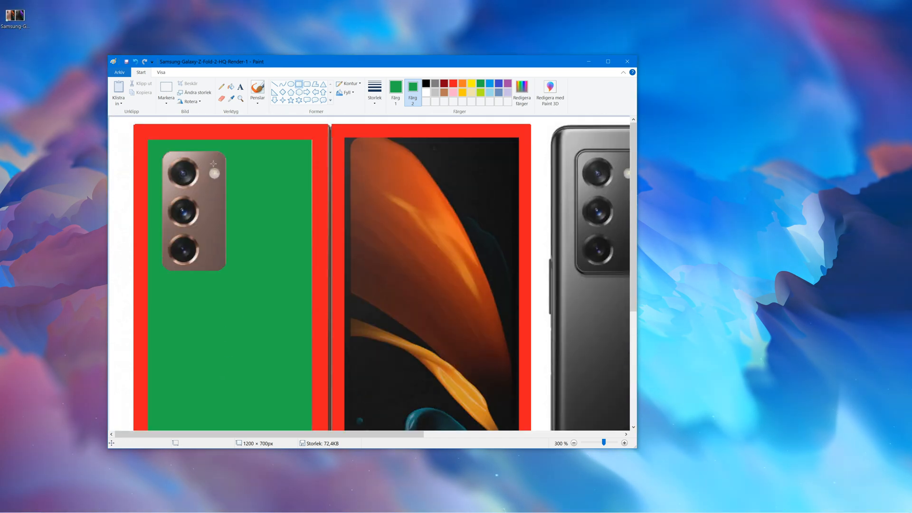
- Try to extend the canvas downward to 1200 × 1094 px, viewing the whole image at 100 %
{"action": "left_click", "coordinate": [162, 75]}
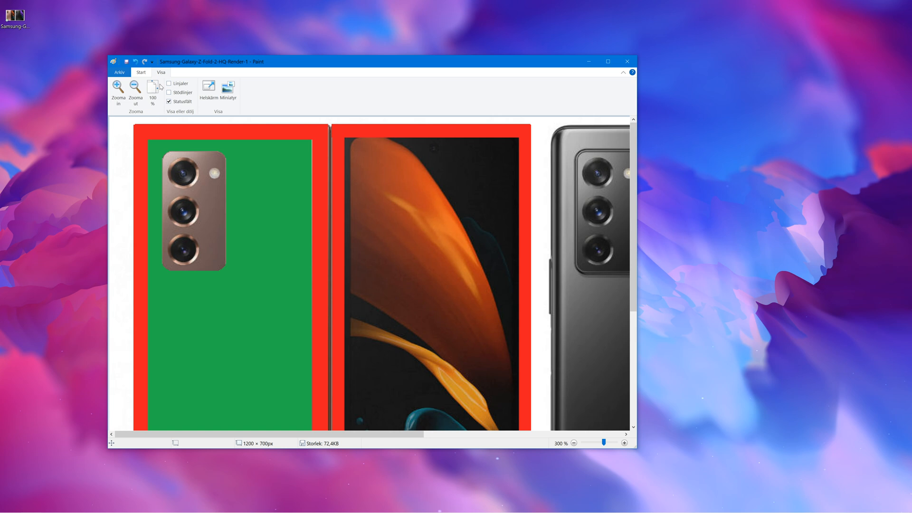
{"action": "left_click", "coordinate": [129, 104]}
{"action": "left_click", "coordinate": [130, 104]}
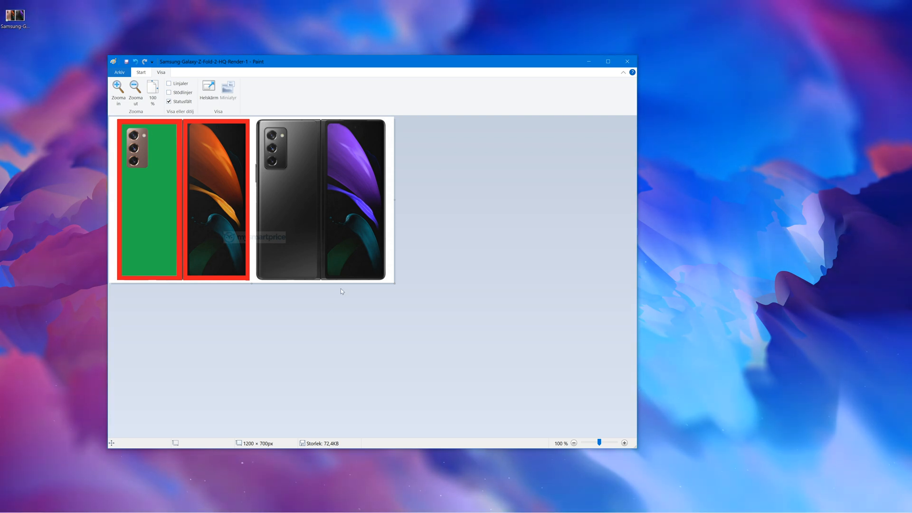
{"action": "left_click_drag", "start_coordinate": [252, 283], "coordinate": [259, 377]}
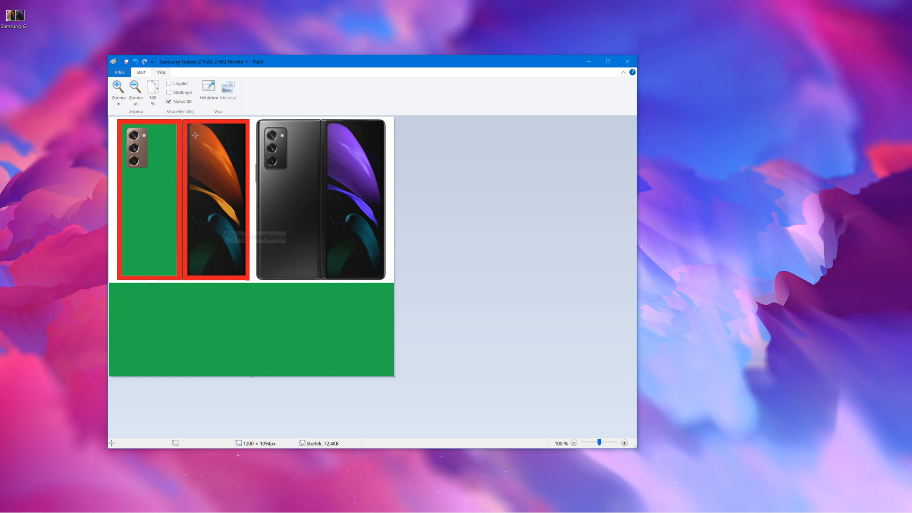
- Undo the green canvas extension and extend the canvas downward to 1200 × 1261 px with both colours set to white
{"action": "left_click", "coordinate": [141, 72]}
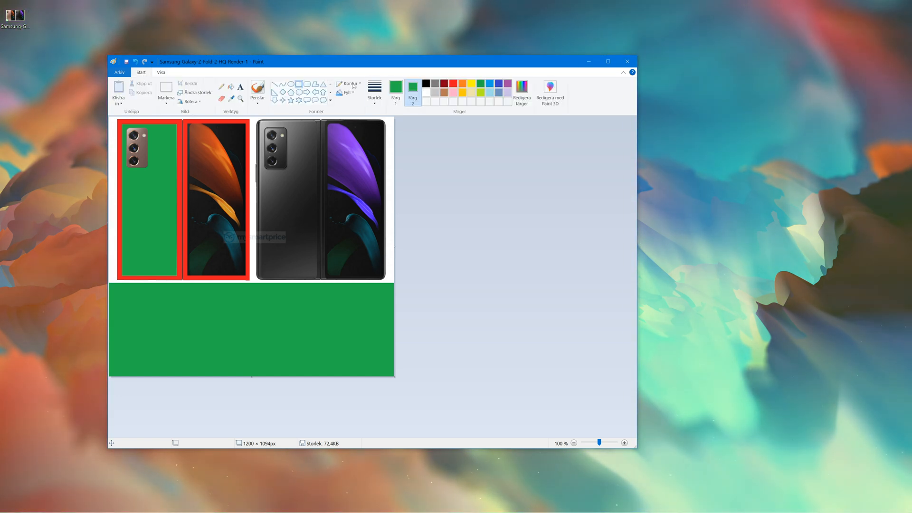
{"action": "left_click", "coordinate": [428, 93]}
{"action": "left_click", "coordinate": [395, 90]}
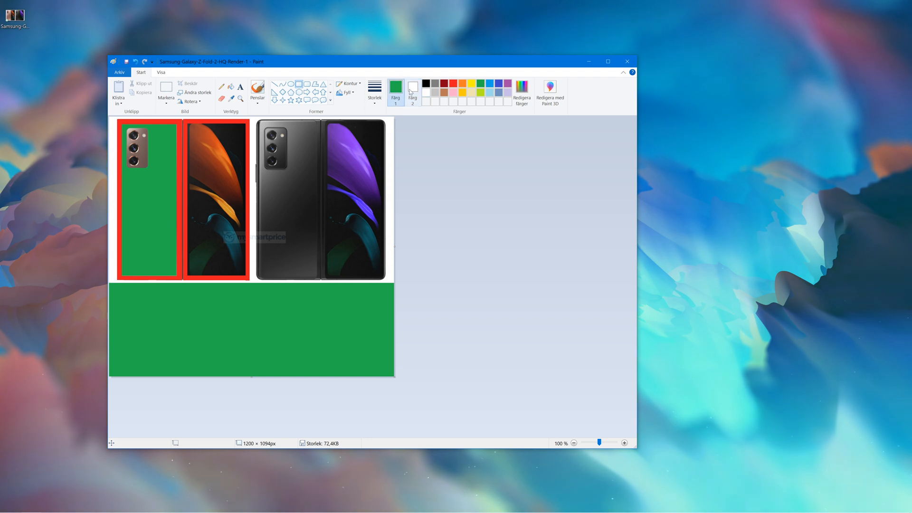
{"action": "left_click", "coordinate": [427, 93]}
{"action": "left_click", "coordinate": [140, 64]}
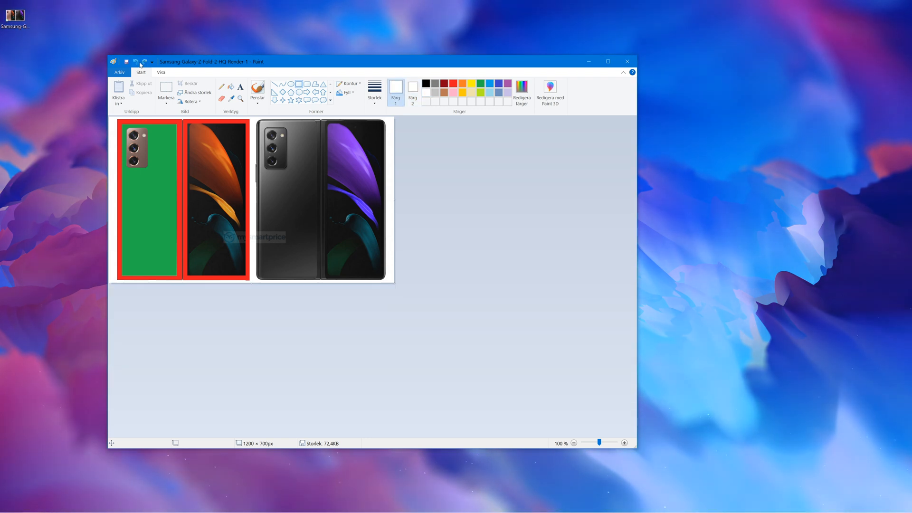
{"action": "left_click_drag", "start_coordinate": [251, 283], "coordinate": [245, 414]}
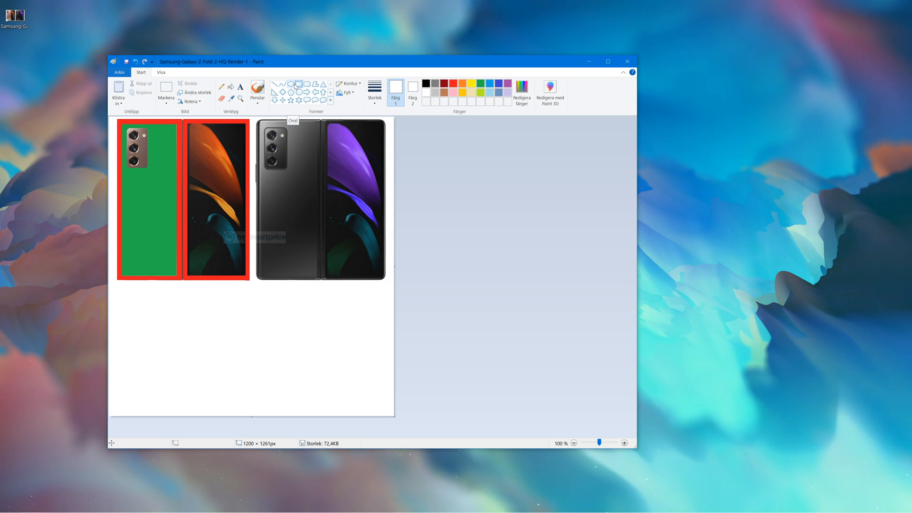
- Choose the Curve tool and set both the first and second colours to black
{"action": "left_click", "coordinate": [282, 85]}
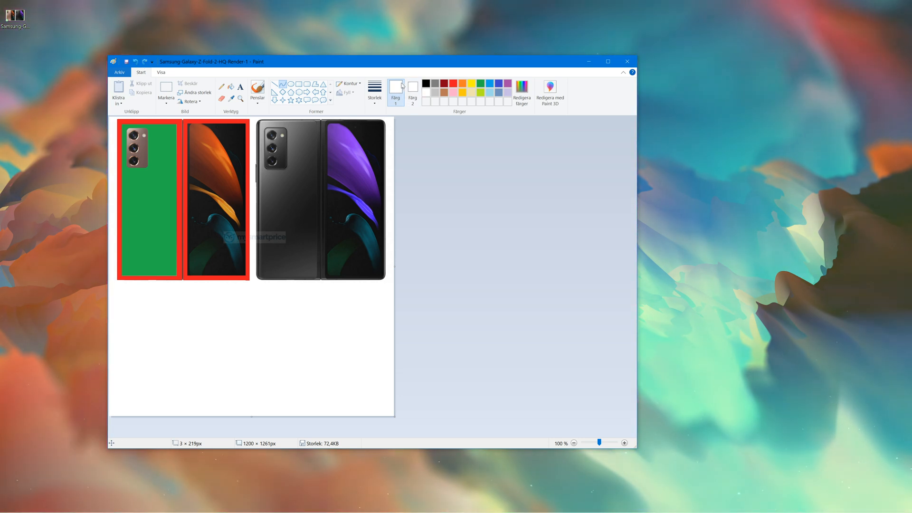
{"action": "left_click", "coordinate": [426, 84]}
{"action": "left_click", "coordinate": [420, 89]}
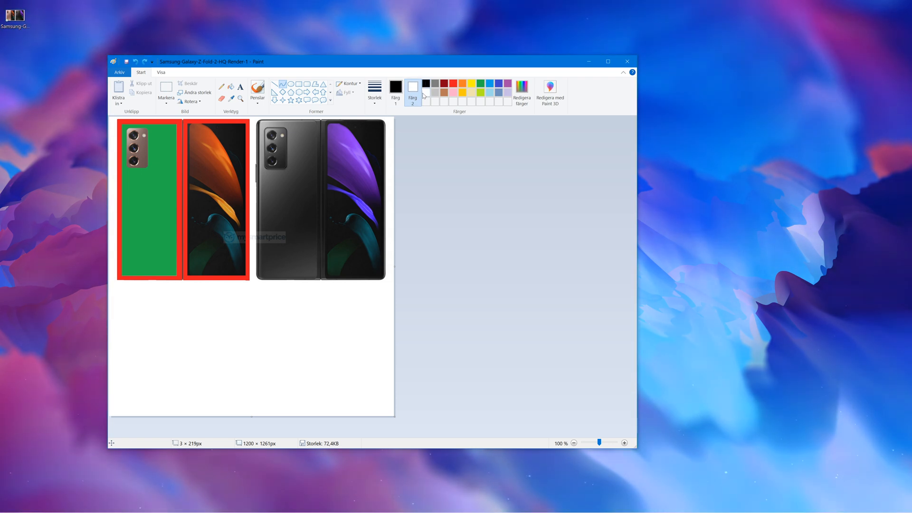
{"action": "left_click", "coordinate": [426, 84]}
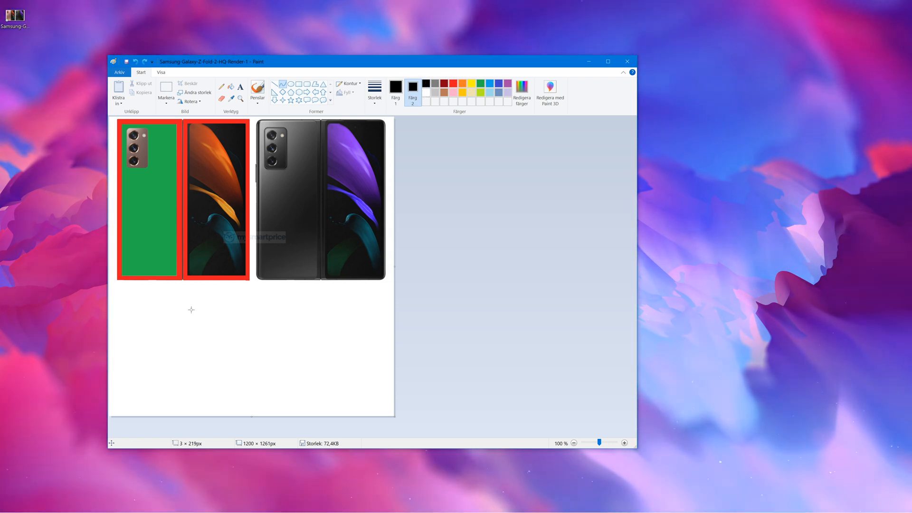
- Try a vertical black curve stroke of 3 × 203 px in the blank area below the phones, inspect it enlarged, and undo it
{"action": "left_click_drag", "start_coordinate": [174, 340], "coordinate": [173, 393]}
{"action": "left_click_drag", "start_coordinate": [174, 392], "coordinate": [174, 387]}
{"action": "left_click", "coordinate": [161, 72]}
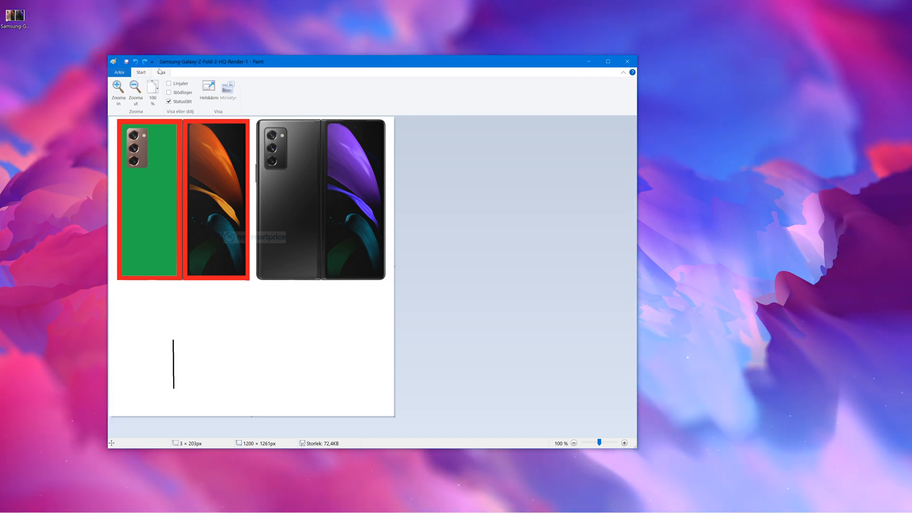
{"action": "left_click", "coordinate": [118, 89]}
{"action": "scroll", "coordinate": [199, 307], "scroll_direction": "down", "scroll_amount": 5}
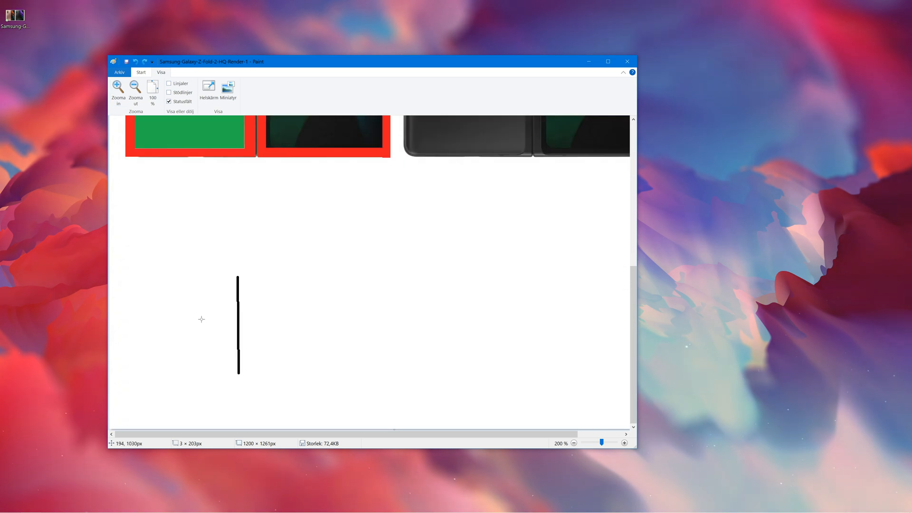
{"action": "left_click", "coordinate": [141, 72]}
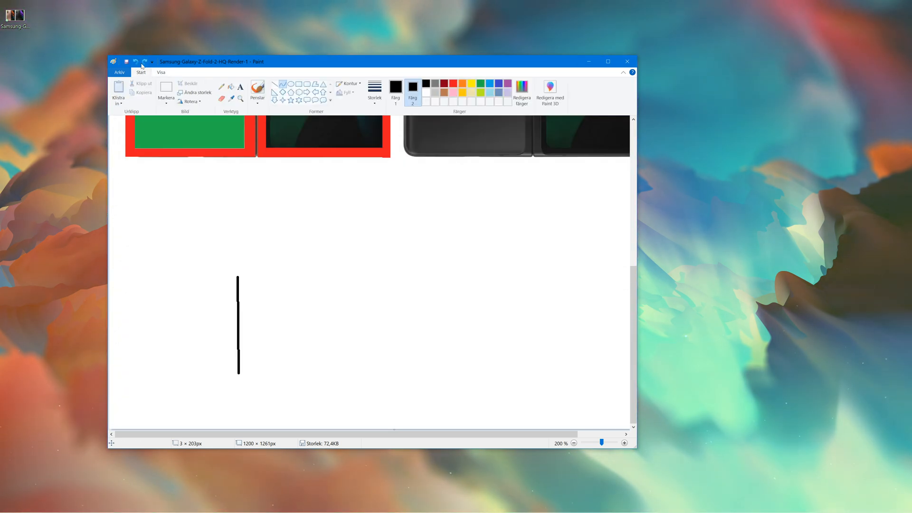
{"action": "left_click", "coordinate": [161, 72]}
{"action": "left_click", "coordinate": [118, 89]}
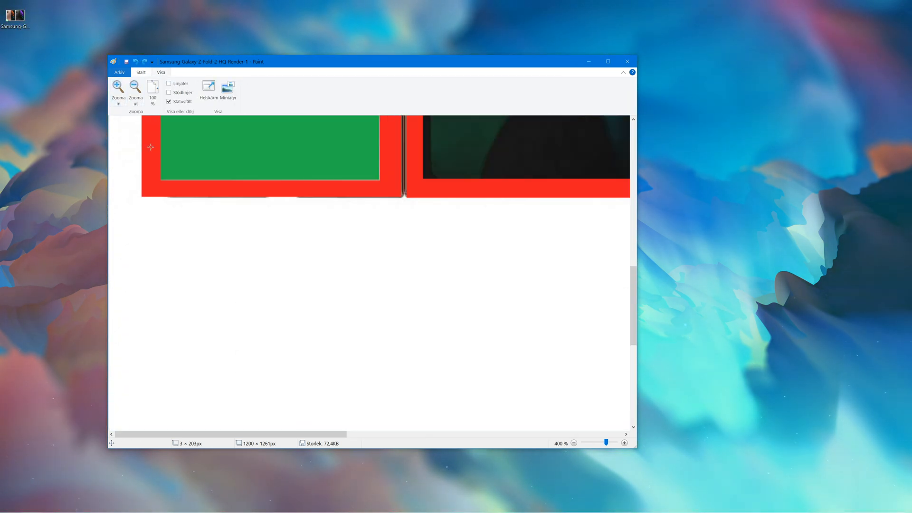
{"action": "scroll", "coordinate": [200, 198], "scroll_direction": "down", "scroll_amount": 5}
{"action": "scroll", "coordinate": [201, 197], "scroll_direction": "up", "scroll_amount": 3}
{"action": "left_click", "coordinate": [141, 72]}
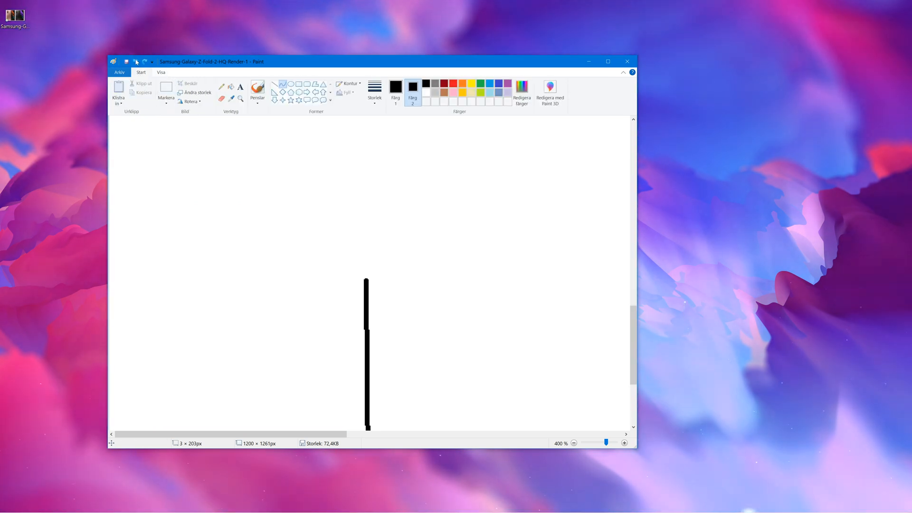
{"action": "left_click", "coordinate": [136, 61]}
- Try a vertical black curve 145 px tall, bend its middle out to the left, and undo it
{"action": "left_click_drag", "start_coordinate": [250, 252], "coordinate": [250, 392]}
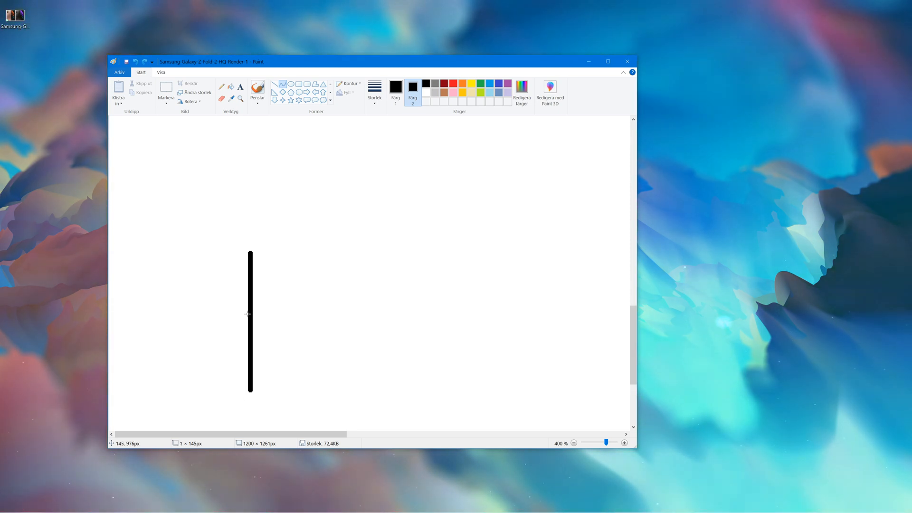
{"action": "left_click_drag", "start_coordinate": [248, 314], "coordinate": [151, 293]}
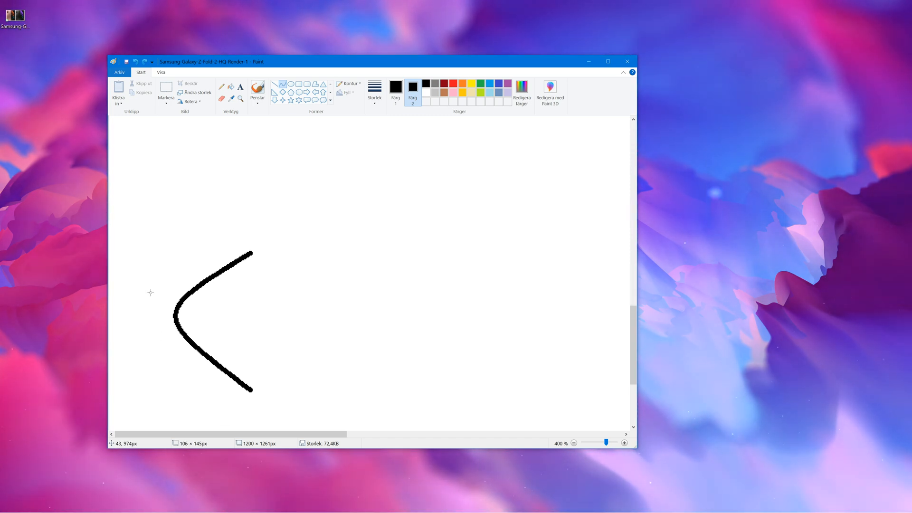
{"action": "left_click", "coordinate": [136, 62]}
- Draw a black rectangle 240 px wide in the blank area, remove its fill, and flatten it to 240 × 14 px
{"action": "left_click", "coordinate": [299, 84]}
{"action": "mouse_move", "coordinate": [219, 214]}
{"action": "left_mouse_down"}
{"action": "mouse_move", "coordinate": [235, 243]}
{"action": "mouse_move", "coordinate": [450, 255]}
{"action": "left_mouse_up"}
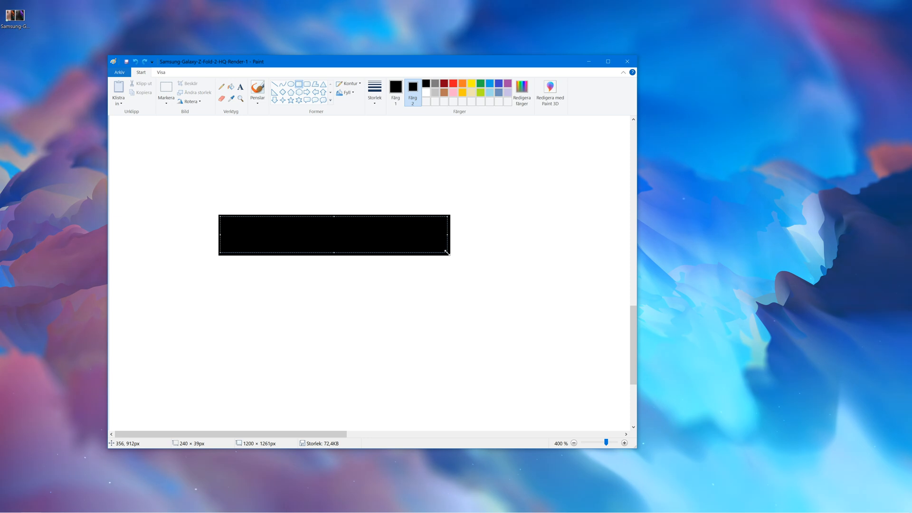
{"action": "right_click", "coordinate": [385, 234]}
{"action": "mouse_move", "coordinate": [417, 287]}
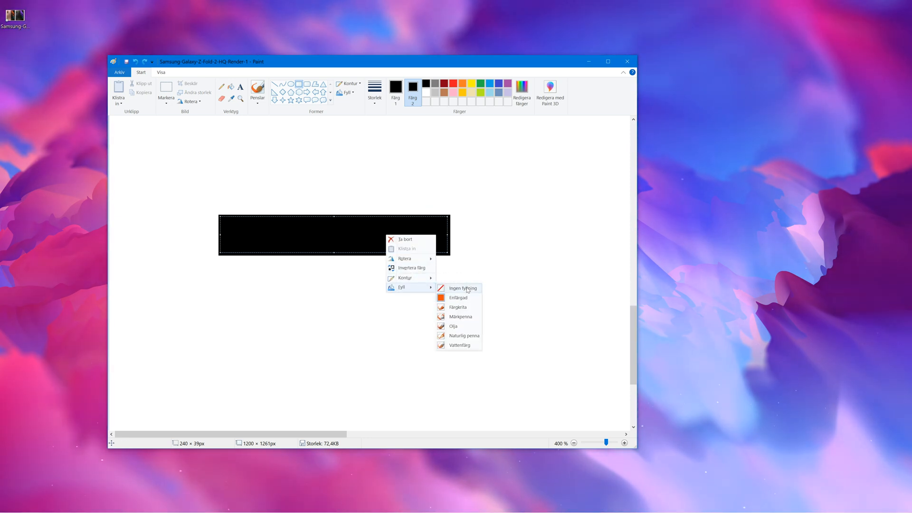
{"action": "left_click", "coordinate": [467, 288]}
{"action": "left_click_drag", "start_coordinate": [331, 215], "coordinate": [325, 240]}
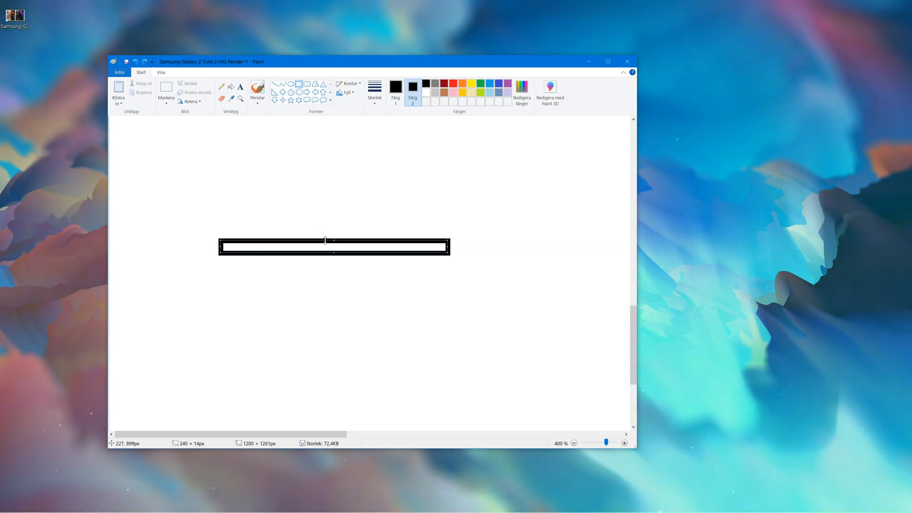
{"action": "left_click", "coordinate": [343, 189]}
- Draw a straight horizontal black line 208 px long just above the outlined rectangle, aligned with its right end
{"action": "left_click", "coordinate": [275, 84]}
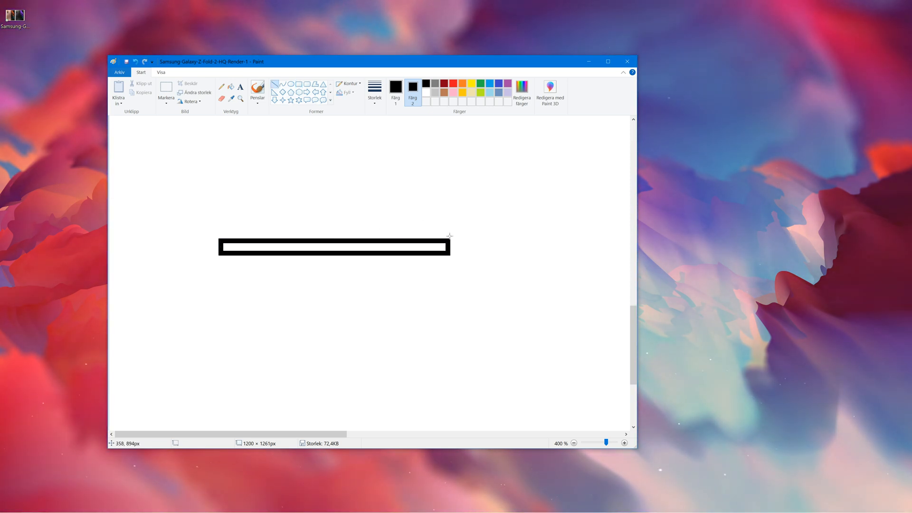
{"action": "mouse_move", "coordinate": [251, 215]}
{"action": "left_mouse_down"}
{"action": "mouse_move", "coordinate": [446, 240]}
{"action": "mouse_move", "coordinate": [448, 213]}
{"action": "mouse_move", "coordinate": [425, 227]}
{"action": "left_mouse_up"}
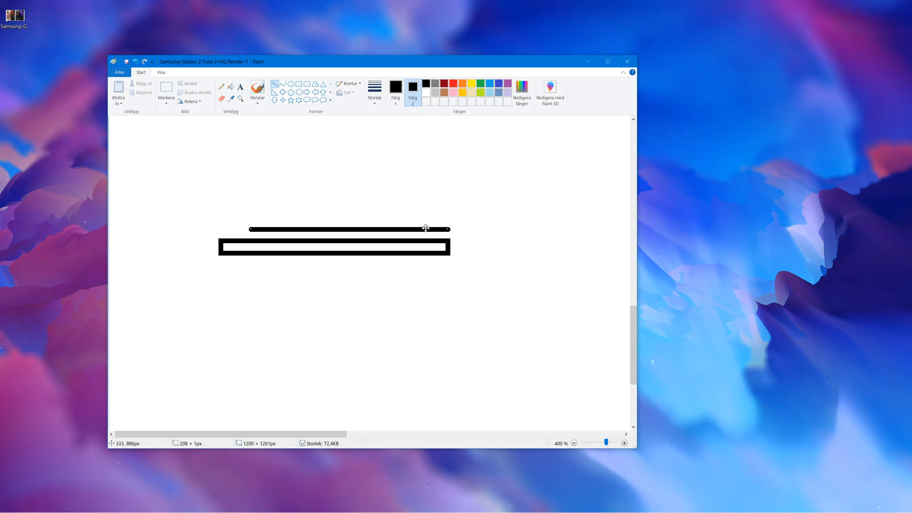
{"action": "left_click", "coordinate": [430, 218]}
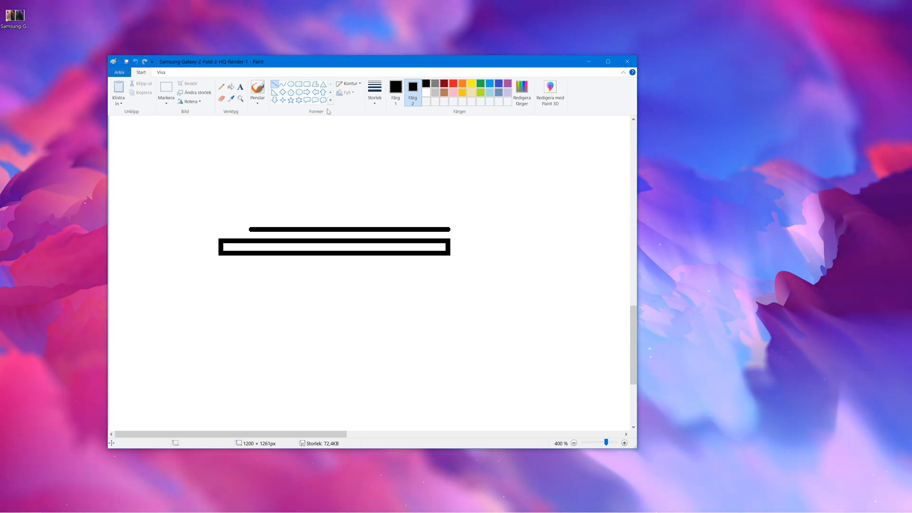
- Set the second colour to red, try a 25 × 7 px line and a 42 × 7 px rectangle at the black line's left end, and undo both
{"action": "left_click", "coordinate": [453, 85]}
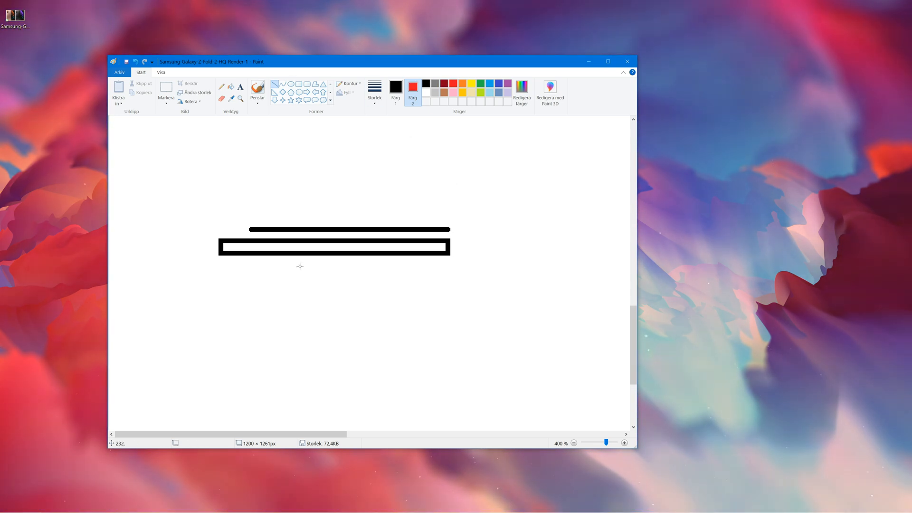
{"action": "left_click_drag", "start_coordinate": [251, 231], "coordinate": [275, 236]}
{"action": "left_click", "coordinate": [137, 61]}
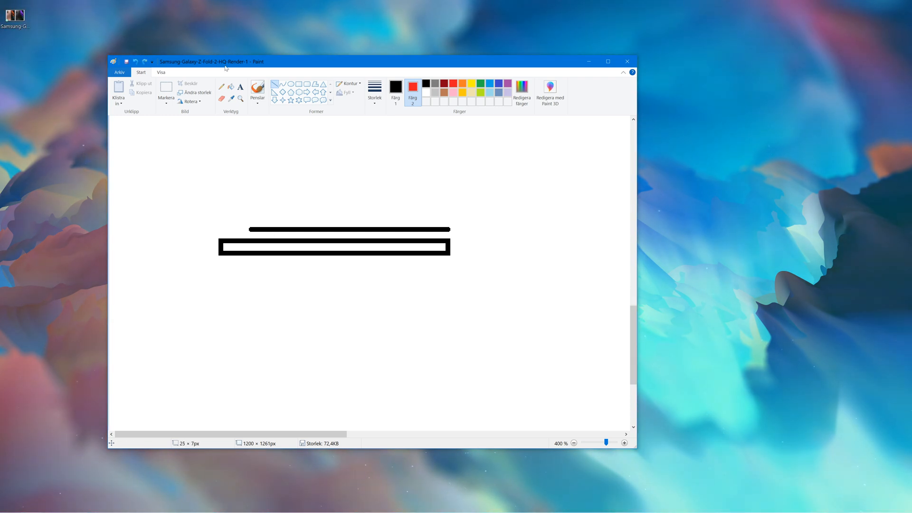
{"action": "left_click", "coordinate": [299, 85]}
{"action": "left_click_drag", "start_coordinate": [251, 230], "coordinate": [292, 237]}
{"action": "key", "text": "ctrl+z"}
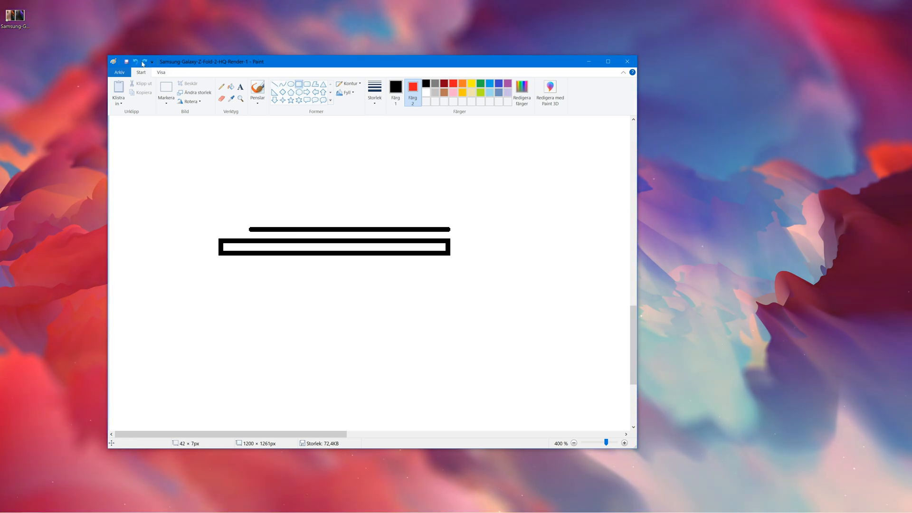
- Set the first colour to red, try a 214 × 3 px rectangle between the black line and the outlined rectangle, and undo it
{"action": "left_click", "coordinate": [396, 88]}
{"action": "left_click", "coordinate": [453, 84]}
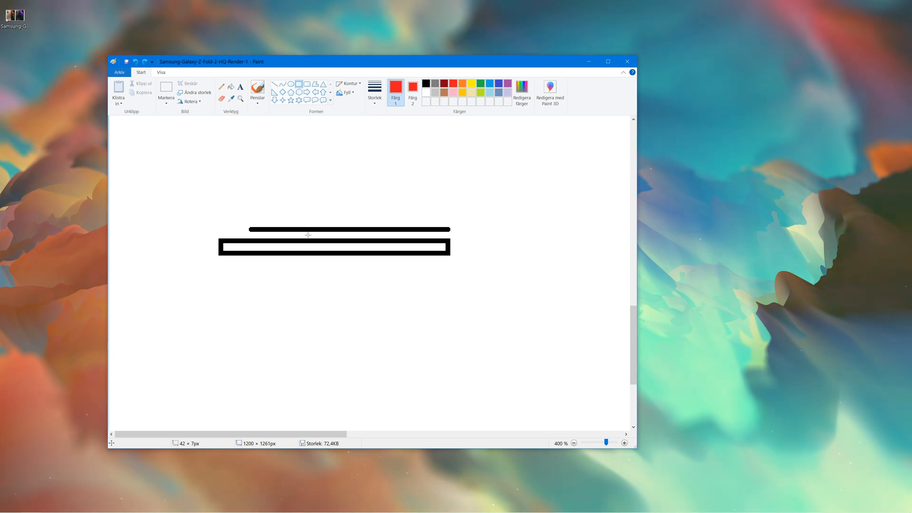
{"action": "left_click_drag", "start_coordinate": [250, 233], "coordinate": [453, 234]}
{"action": "left_click", "coordinate": [134, 62]}
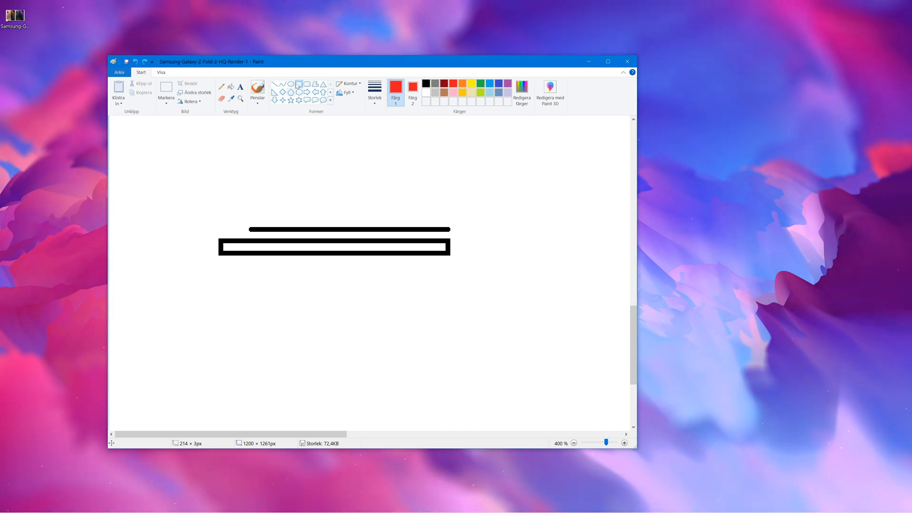
- Choose the thinnest outline and try a 206 × 9 px red rectangle between the black line and the outlined rectangle
{"action": "left_click", "coordinate": [375, 93]}
{"action": "left_click", "coordinate": [394, 148]}
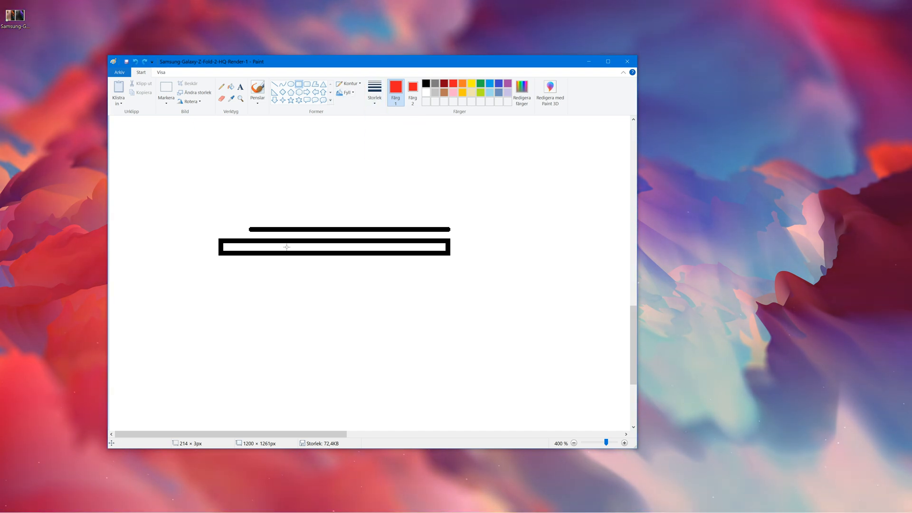
{"action": "left_click_drag", "start_coordinate": [256, 234], "coordinate": [451, 238]}
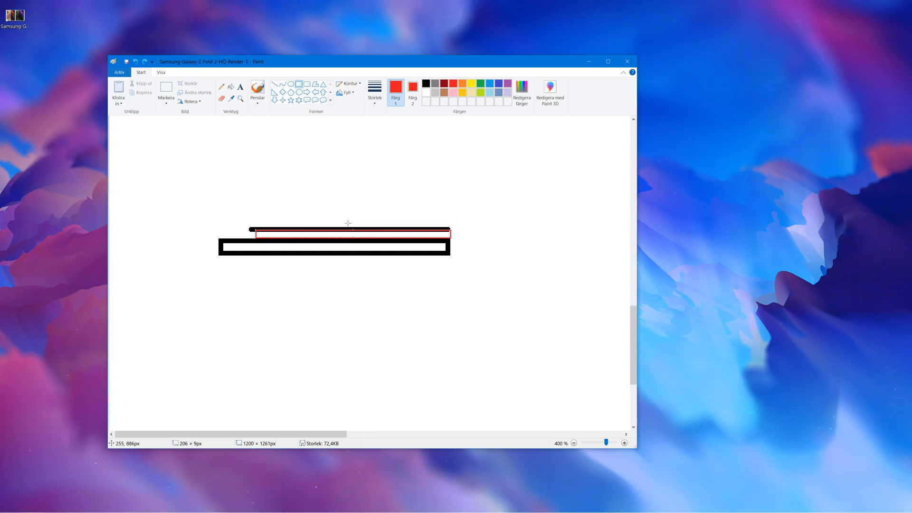
- Draw a thin red rectangle between the black line and the outlined rectangle at high magnification, and extend it to 207 × 9 px
{"action": "left_click", "coordinate": [161, 72]}
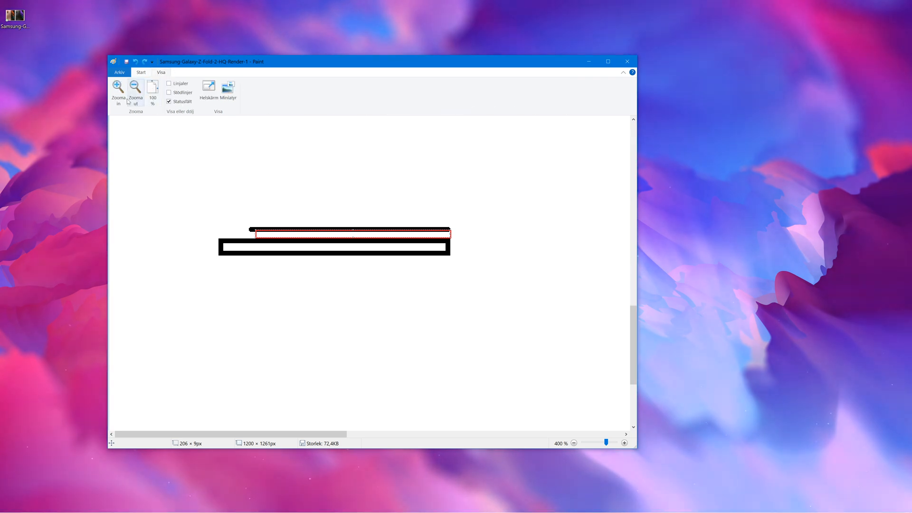
{"action": "left_click", "coordinate": [118, 88]}
{"action": "left_click", "coordinate": [118, 87]}
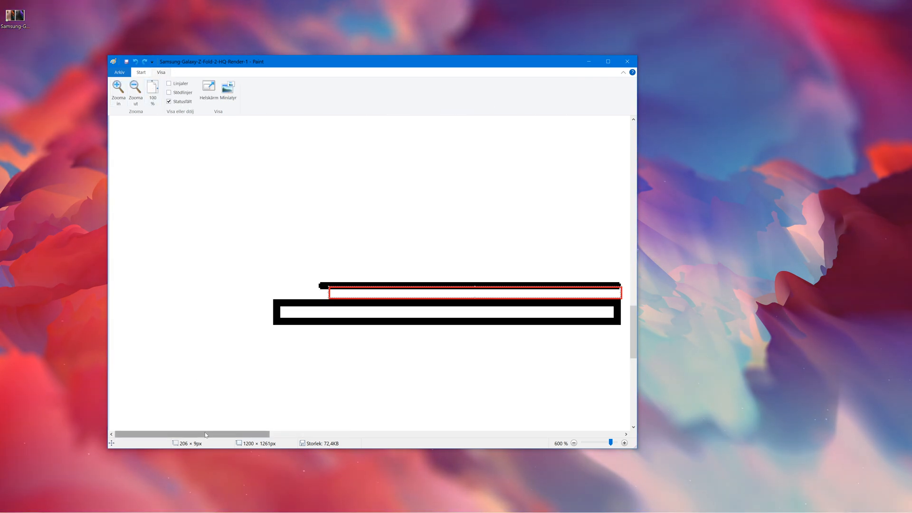
{"action": "left_click_drag", "start_coordinate": [196, 433], "coordinate": [255, 415]}
{"action": "left_click", "coordinate": [119, 88]}
{"action": "scroll", "coordinate": [338, 266], "scroll_direction": "down", "scroll_amount": 3}
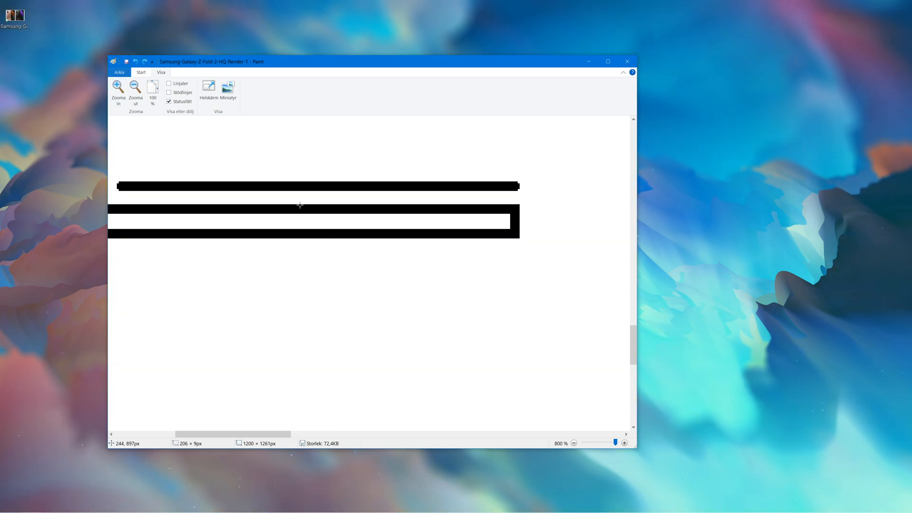
{"action": "left_click_drag", "start_coordinate": [294, 191], "coordinate": [521, 203]}
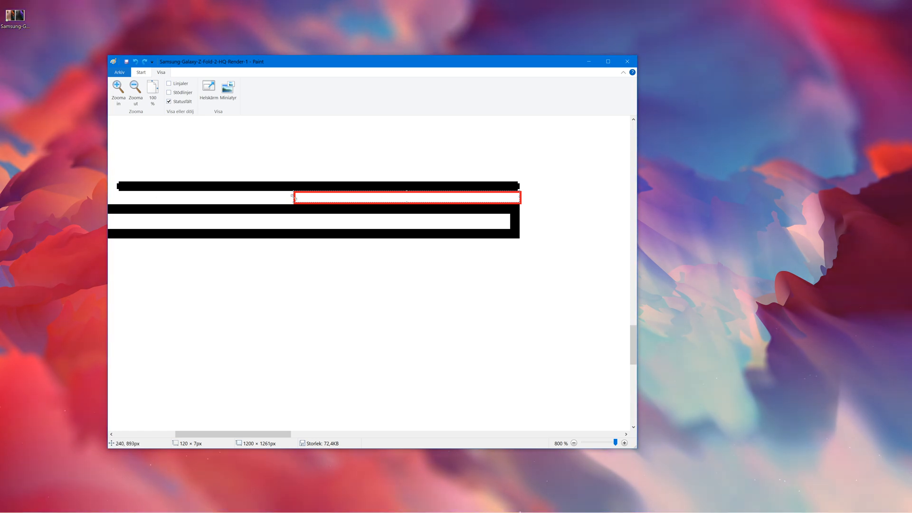
{"action": "left_click_drag", "start_coordinate": [293, 197], "coordinate": [128, 194]}
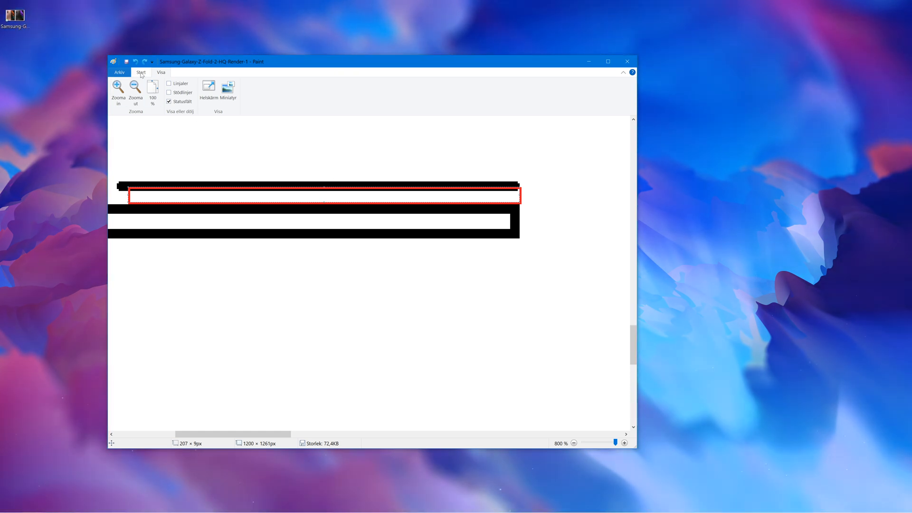
- Examine the recoloured phone's edges and hinge, and compare them with the bar drawing below
{"action": "scroll", "coordinate": [234, 306], "scroll_direction": "up", "scroll_amount": 15}
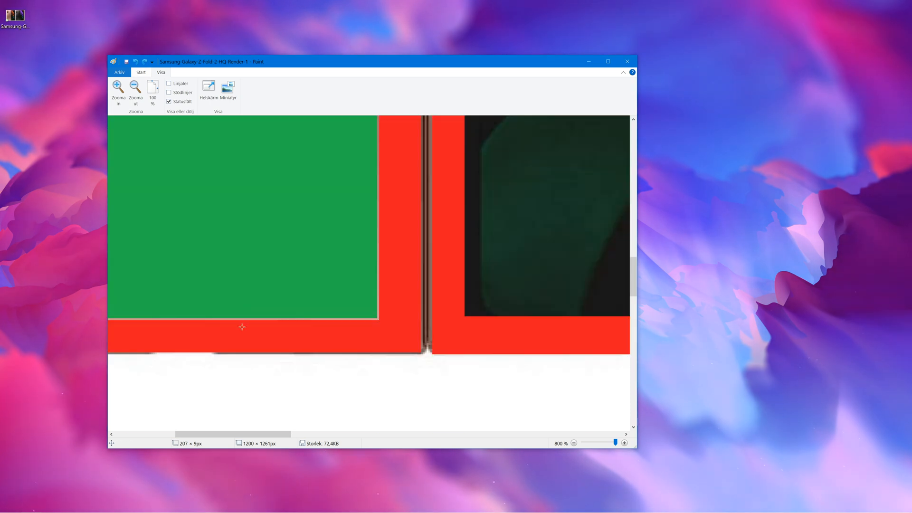
{"action": "left_click", "coordinate": [135, 93]}
{"action": "left_click", "coordinate": [135, 93]}
{"action": "left_click", "coordinate": [135, 93]}
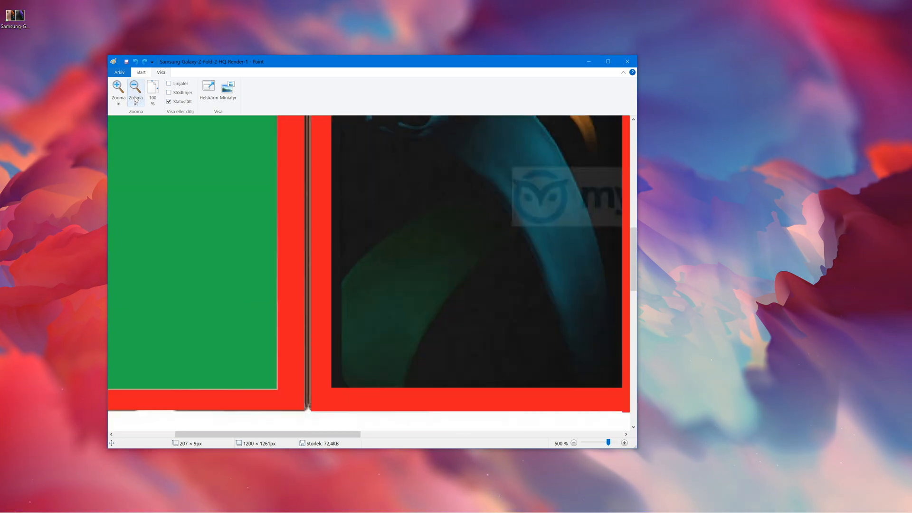
{"action": "left_click", "coordinate": [136, 93]}
{"action": "left_click", "coordinate": [136, 93]}
{"action": "left_click", "coordinate": [135, 95]}
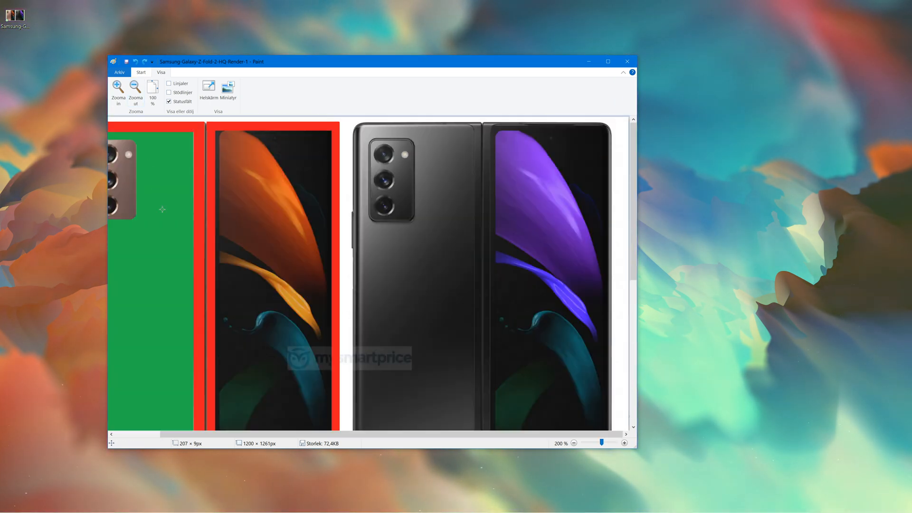
{"action": "left_click_drag", "start_coordinate": [259, 434], "coordinate": [214, 434]}
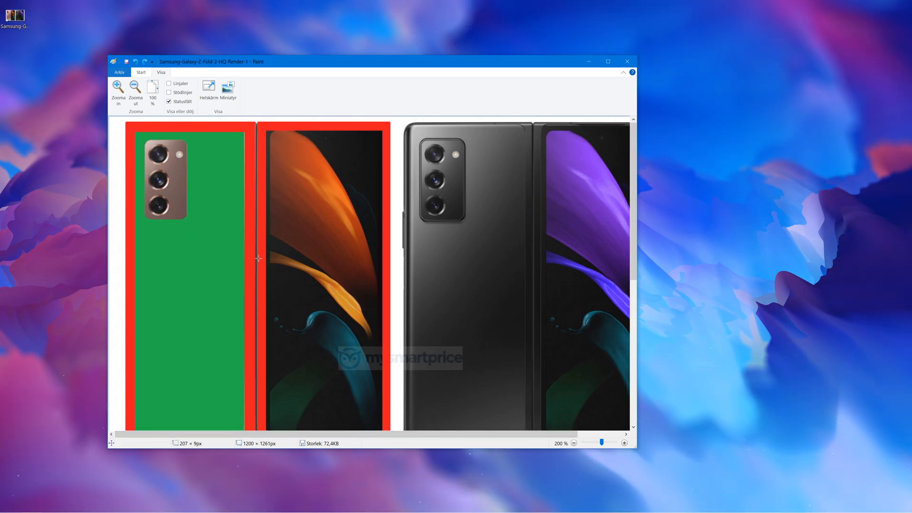
{"action": "scroll", "coordinate": [254, 355], "scroll_direction": "down", "scroll_amount": 5}
{"action": "scroll", "coordinate": [254, 355], "scroll_direction": "up", "scroll_amount": 5}
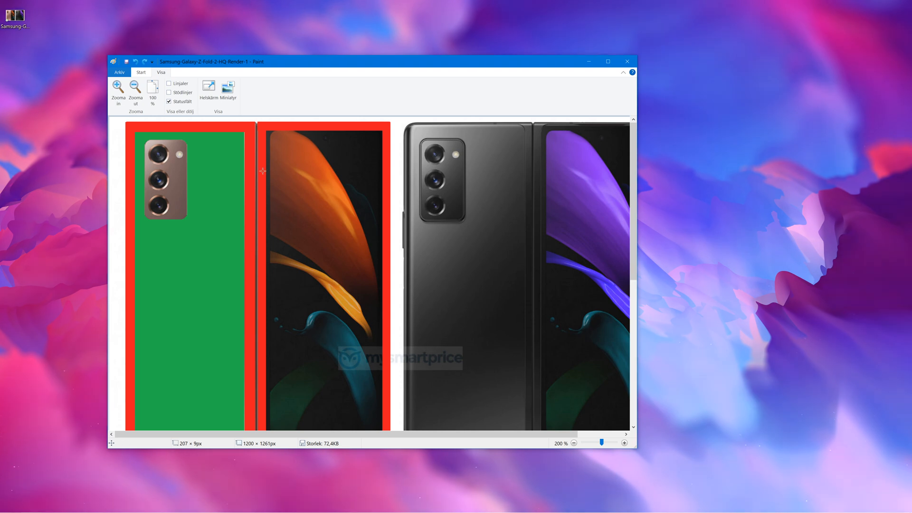
{"action": "scroll", "coordinate": [254, 255], "scroll_direction": "down", "scroll_amount": 4}
{"action": "scroll", "coordinate": [262, 280], "scroll_direction": "up", "scroll_amount": 3}
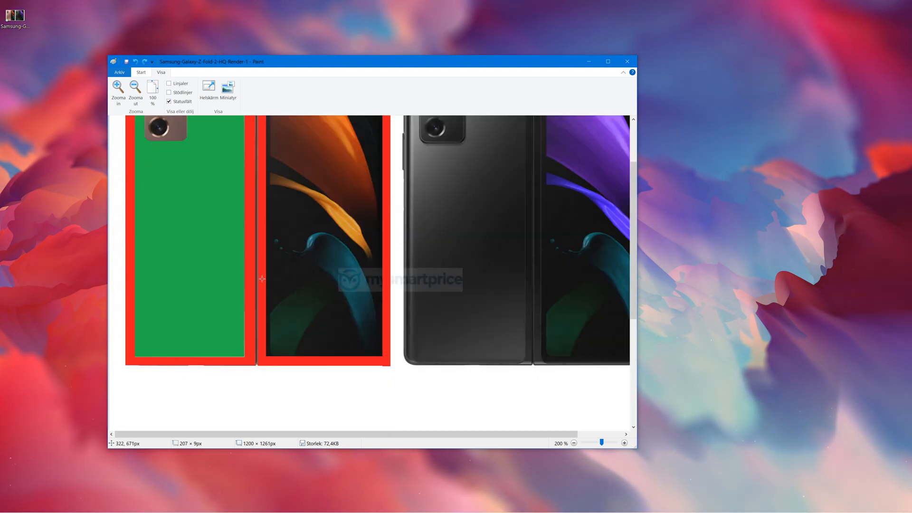
{"action": "scroll", "coordinate": [260, 282], "scroll_direction": "up", "scroll_amount": 2}
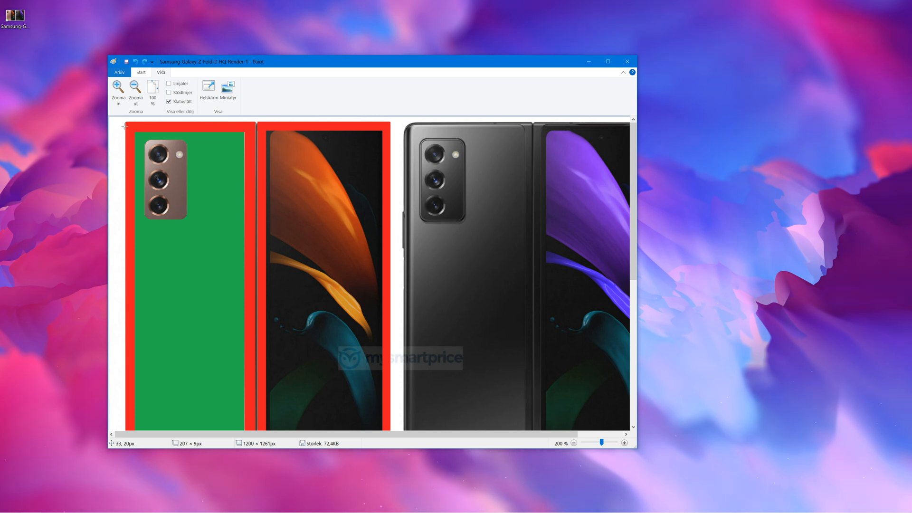
{"action": "scroll", "coordinate": [125, 126], "scroll_direction": "down", "scroll_amount": 5}
{"action": "scroll", "coordinate": [284, 142], "scroll_direction": "up", "scroll_amount": 5}
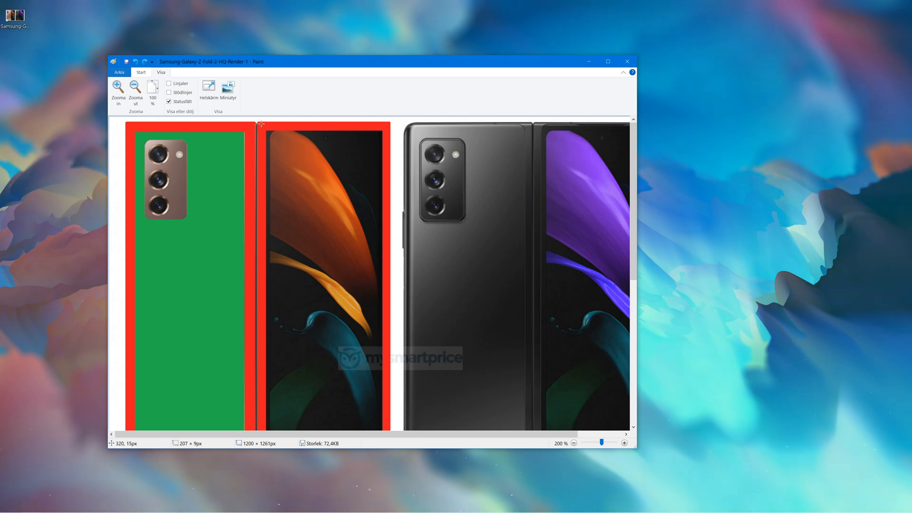
{"action": "scroll", "coordinate": [285, 399], "scroll_direction": "down", "scroll_amount": 5}
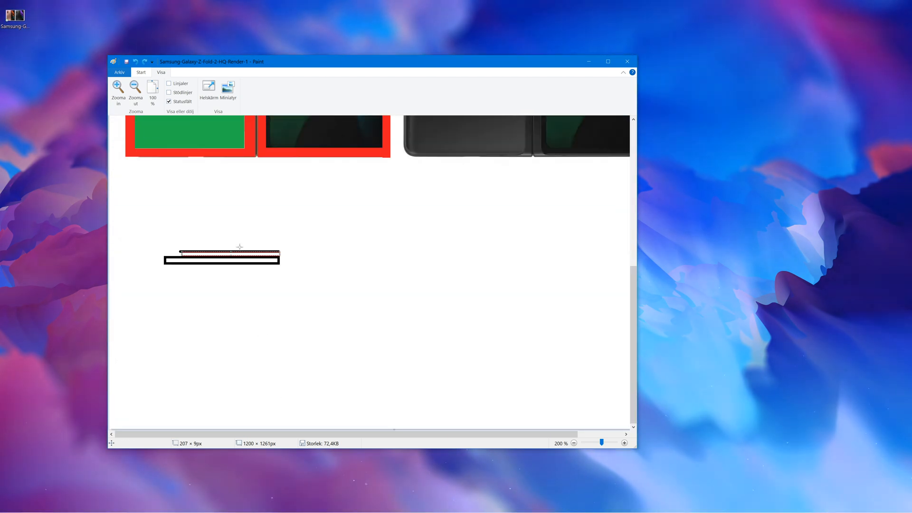
{"action": "scroll", "coordinate": [267, 250], "scroll_direction": "up", "scroll_amount": 3}
{"action": "scroll", "coordinate": [259, 312], "scroll_direction": "down", "scroll_amount": 2}
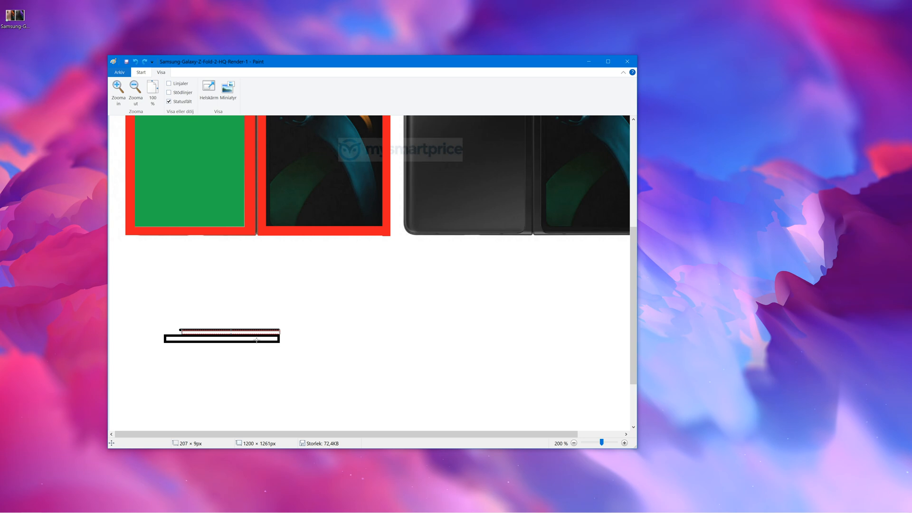
- Frame the bar drawing with a thin red rectangle 261 px wide, reduce its height, and add a 16 × 10 px rectangle at the black line's right end
{"action": "left_click", "coordinate": [141, 73]}
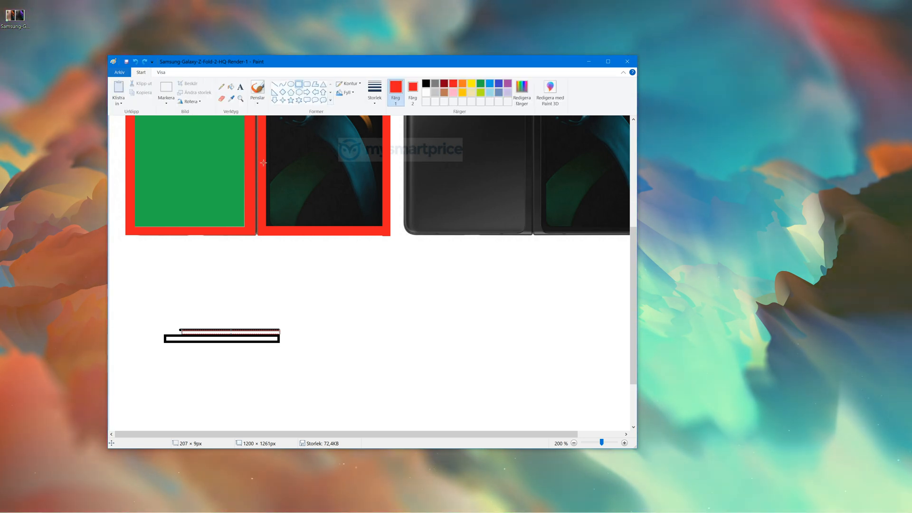
{"action": "mouse_move", "coordinate": [162, 320]}
{"action": "left_mouse_down"}
{"action": "mouse_move", "coordinate": [280, 337]}
{"action": "mouse_move", "coordinate": [287, 357]}
{"action": "mouse_move", "coordinate": [286, 347]}
{"action": "left_mouse_up"}
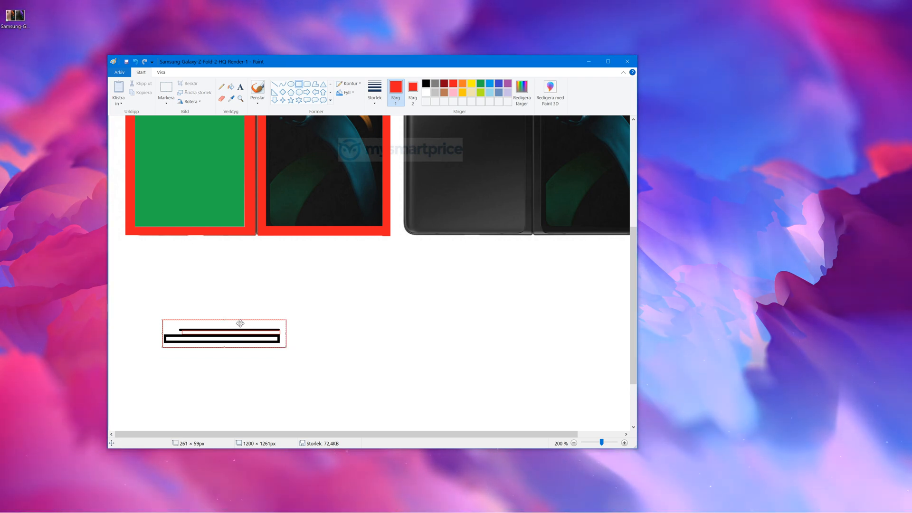
{"action": "left_click_drag", "start_coordinate": [224, 320], "coordinate": [224, 325]}
{"action": "left_click", "coordinate": [318, 338]}
{"action": "left_click_drag", "start_coordinate": [280, 330], "coordinate": [287, 336]}
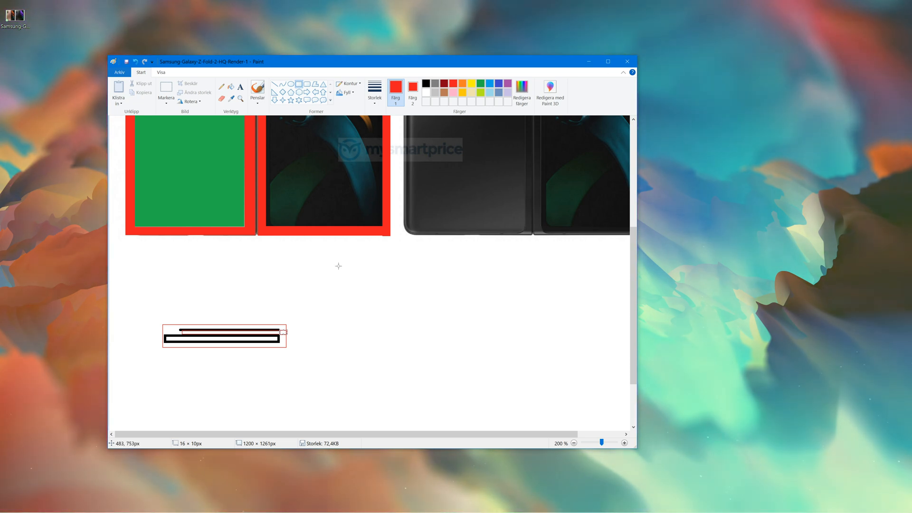
- Maximize the window and examine both phones together with the framed bar drawing below them
{"action": "scroll", "coordinate": [318, 320], "scroll_direction": "up", "scroll_amount": 4}
{"action": "scroll", "coordinate": [332, 317], "scroll_direction": "down", "scroll_amount": 3}
{"action": "scroll", "coordinate": [332, 340], "scroll_direction": "up", "scroll_amount": 3}
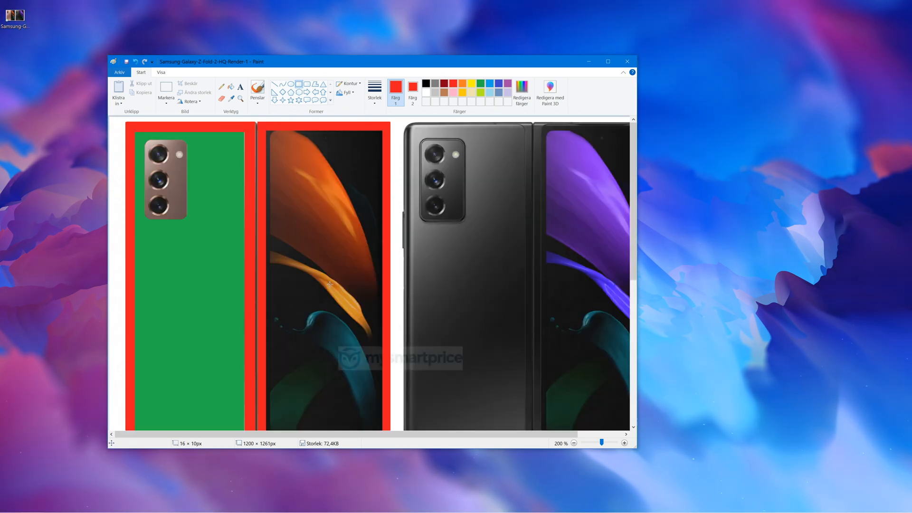
{"action": "scroll", "coordinate": [361, 190], "scroll_direction": "down", "scroll_amount": 2}
{"action": "left_click_drag", "start_coordinate": [379, 64], "coordinate": [377, 67]}
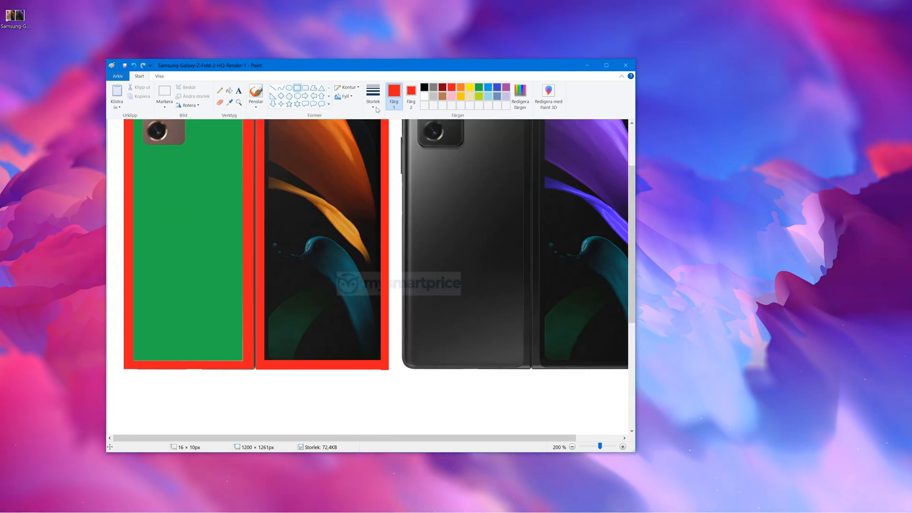
{"action": "double_click", "coordinate": [384, 69]}
{"action": "scroll", "coordinate": [422, 348], "scroll_direction": "up", "scroll_amount": 2}
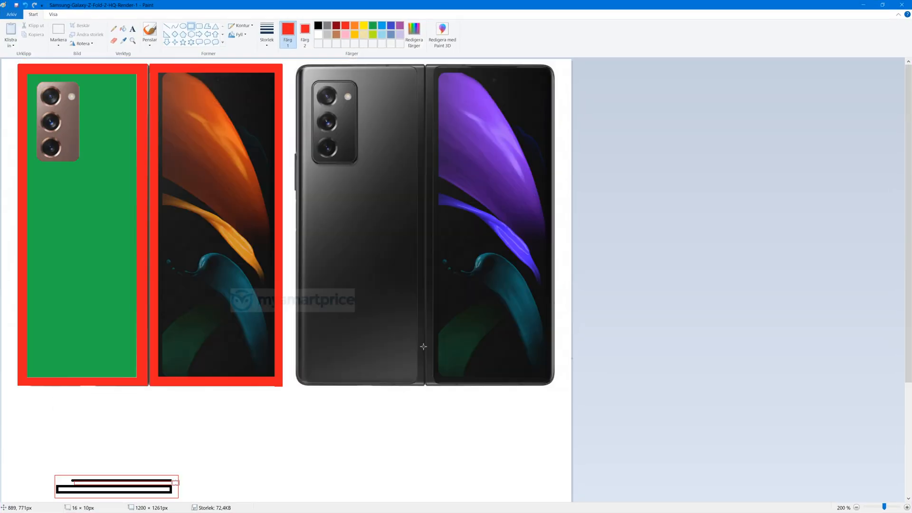
{"action": "scroll", "coordinate": [333, 437], "scroll_direction": "down", "scroll_amount": 2}
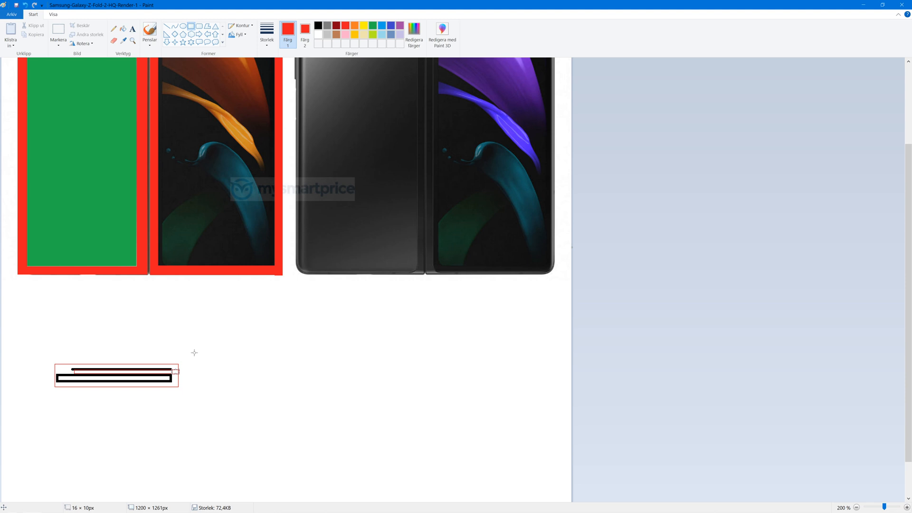
{"action": "scroll", "coordinate": [344, 317], "scroll_direction": "up", "scroll_amount": 3}
{"action": "scroll", "coordinate": [325, 295], "scroll_direction": "down", "scroll_amount": 4}
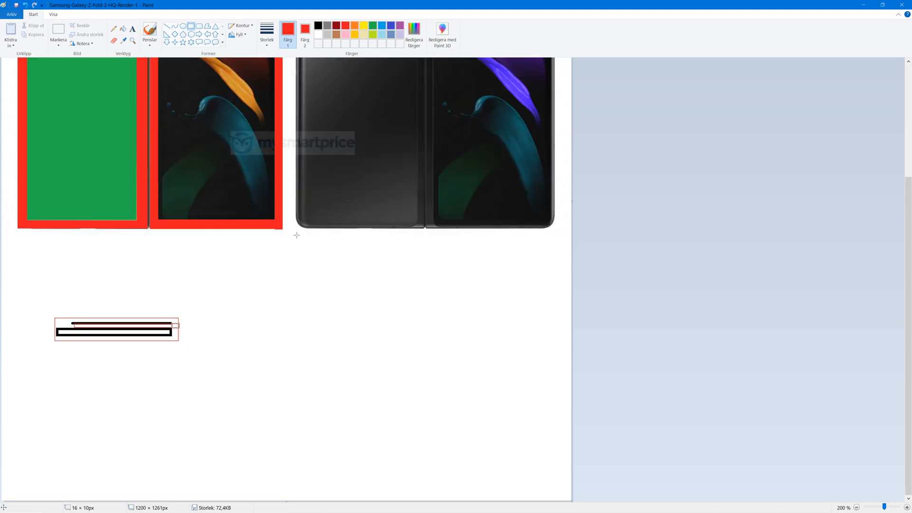
{"action": "scroll", "coordinate": [296, 235], "scroll_direction": "up", "scroll_amount": 4}
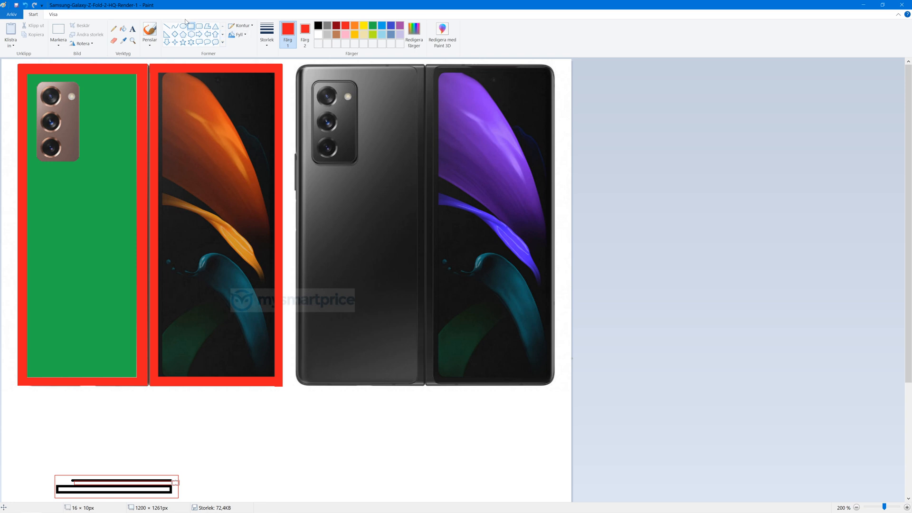
- Draw two overlapping flat red rectangles in the blank area below the black phone, the lower one 388 × 7 px
{"action": "left_click_drag", "start_coordinate": [288, 451], "coordinate": [457, 456]}
{"action": "left_click", "coordinate": [418, 442]}
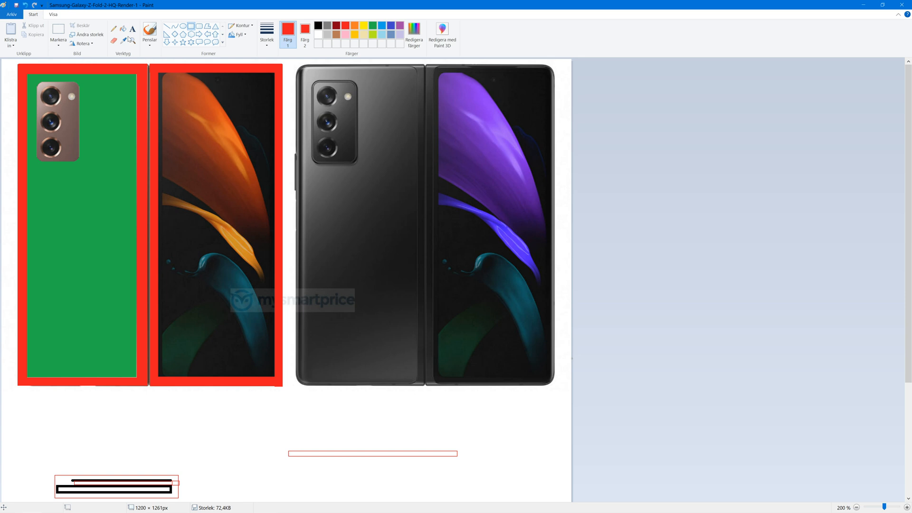
{"action": "left_click_drag", "start_coordinate": [276, 457], "coordinate": [458, 455]}
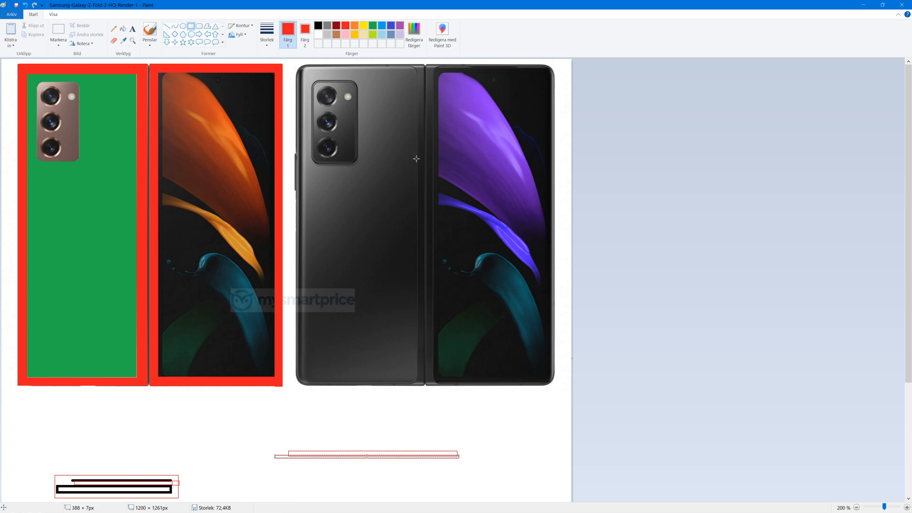
- Outline the black phone's front-display half with a 275 × 13 px red rectangle along its top edge and a 260 × 15 px one along its bottom edge
{"action": "scroll", "coordinate": [397, 417], "scroll_direction": "down", "scroll_amount": 3}
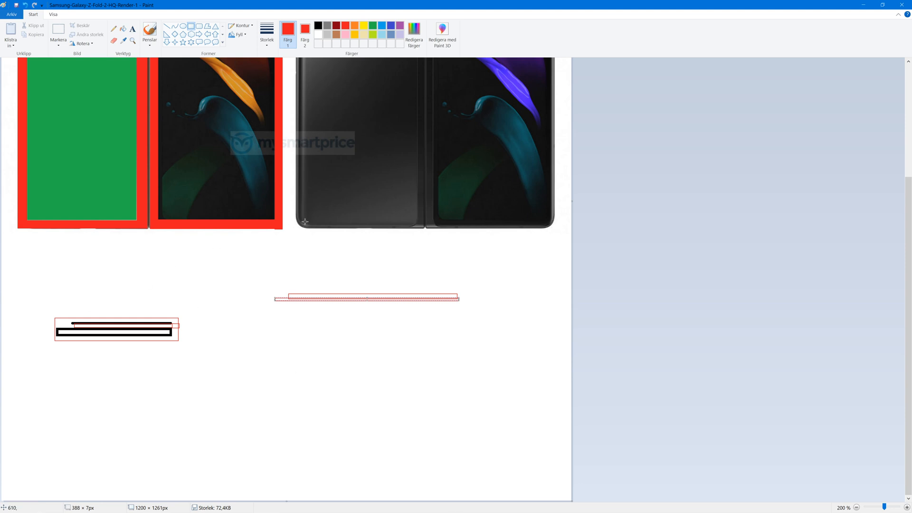
{"action": "scroll", "coordinate": [428, 334], "scroll_direction": "up", "scroll_amount": 3}
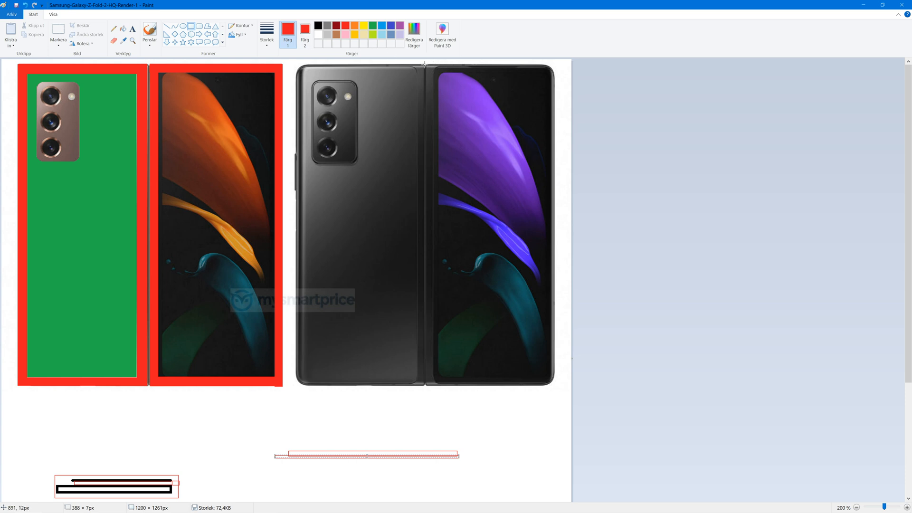
{"action": "mouse_move", "coordinate": [426, 64]}
{"action": "left_mouse_down"}
{"action": "mouse_move", "coordinate": [516, 82]}
{"action": "mouse_move", "coordinate": [568, 67]}
{"action": "mouse_move", "coordinate": [551, 78]}
{"action": "mouse_move", "coordinate": [556, 69]}
{"action": "left_mouse_up"}
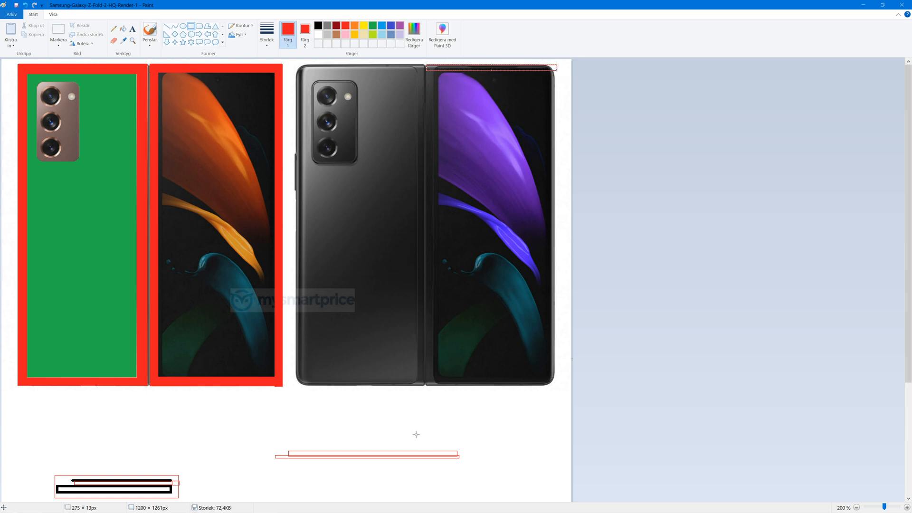
{"action": "left_click_drag", "start_coordinate": [427, 378], "coordinate": [549, 384]}
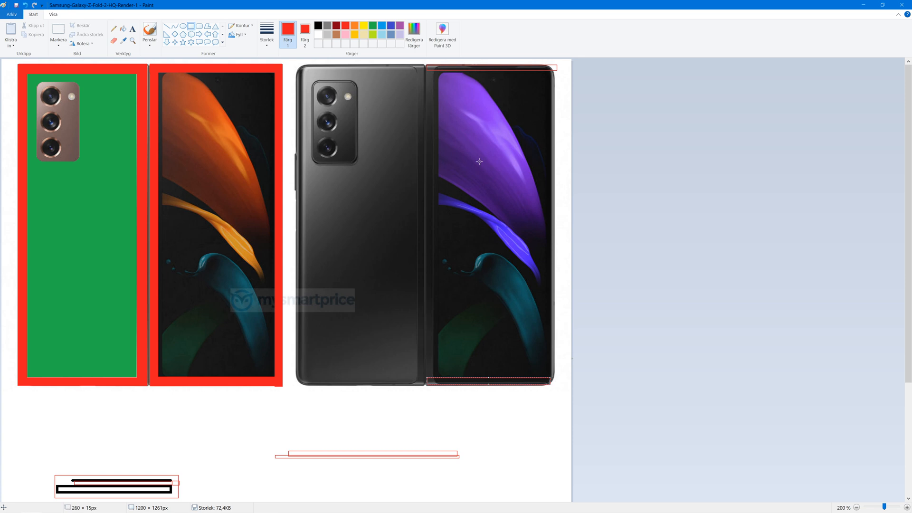
- Set the first colour to black and draw a 485 × 485 px rounded rectangle with solid red fill over the black phone
{"action": "left_click", "coordinate": [318, 26]}
{"action": "left_click", "coordinate": [199, 26]}
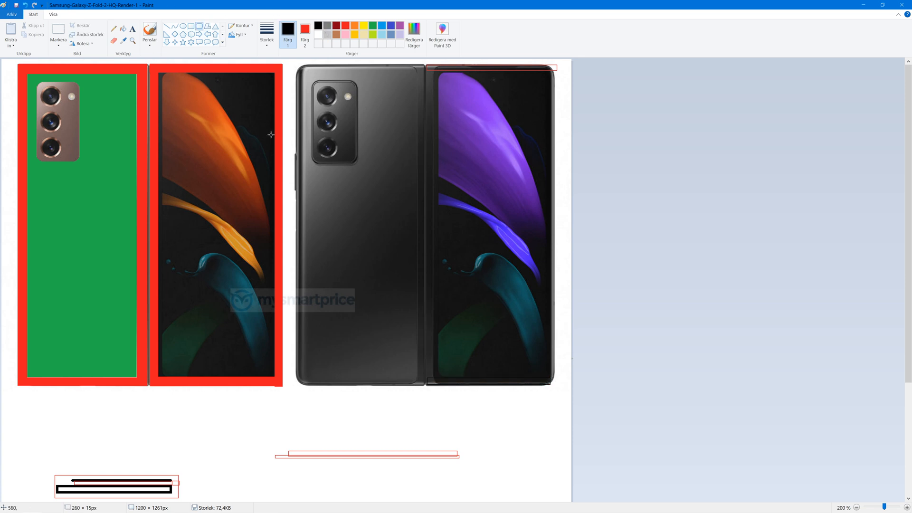
{"action": "left_click_drag", "start_coordinate": [301, 77], "coordinate": [531, 306]}
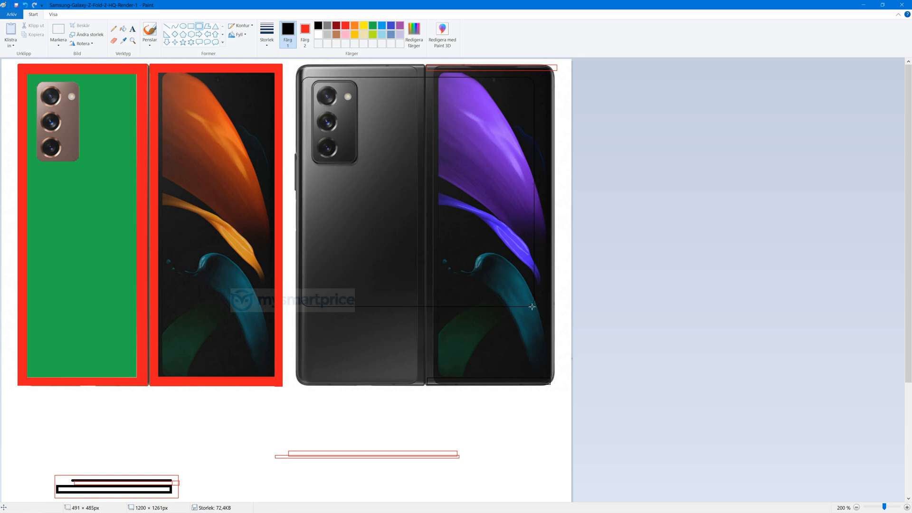
{"action": "right_click", "coordinate": [487, 241]}
{"action": "mouse_move", "coordinate": [529, 294]}
{"action": "left_click", "coordinate": [558, 305]}
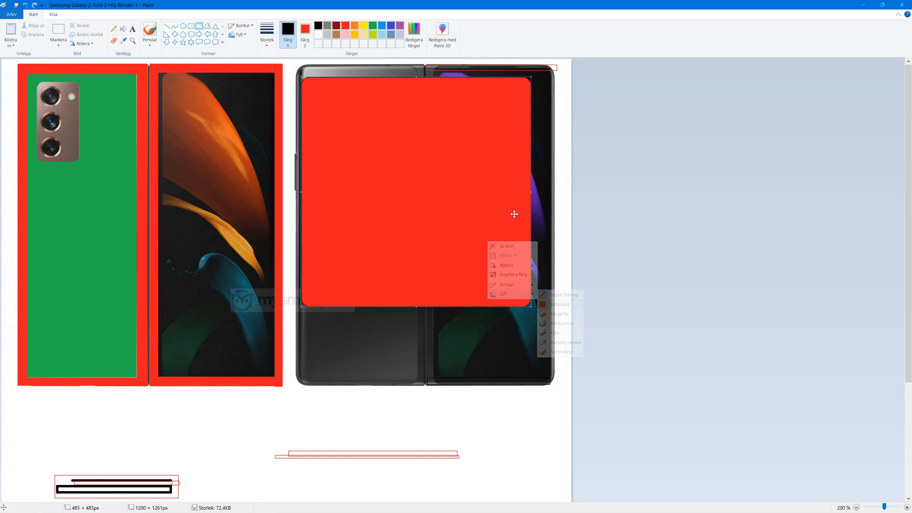
- Set the second colour to black and enlarge the rounded rectangle to 544 × 662 px so it covers the black phone's body
{"action": "left_click", "coordinate": [308, 36]}
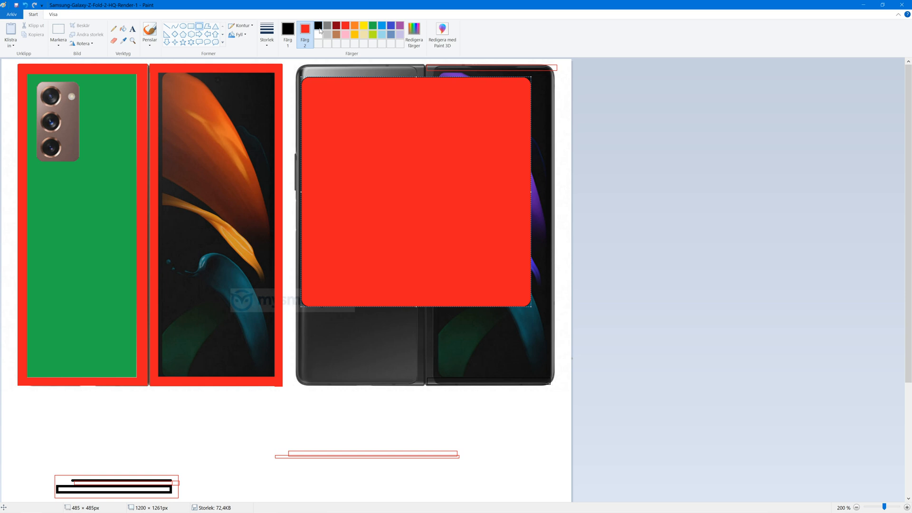
{"action": "left_click", "coordinate": [317, 27]}
{"action": "mouse_move", "coordinate": [416, 147]}
{"action": "left_mouse_down"}
{"action": "mouse_move", "coordinate": [434, 150]}
{"action": "mouse_move", "coordinate": [434, 139]}
{"action": "mouse_move", "coordinate": [424, 143]}
{"action": "left_mouse_up"}
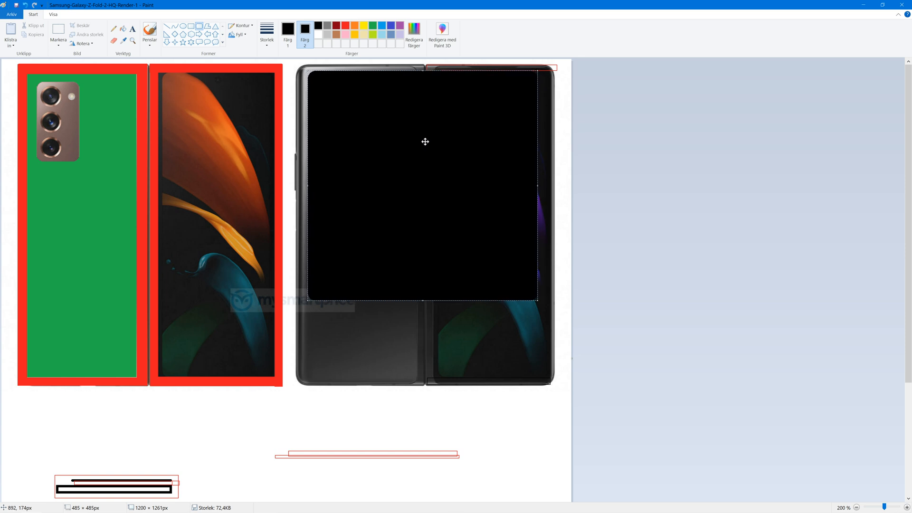
{"action": "left_click_drag", "start_coordinate": [538, 187], "coordinate": [554, 187]}
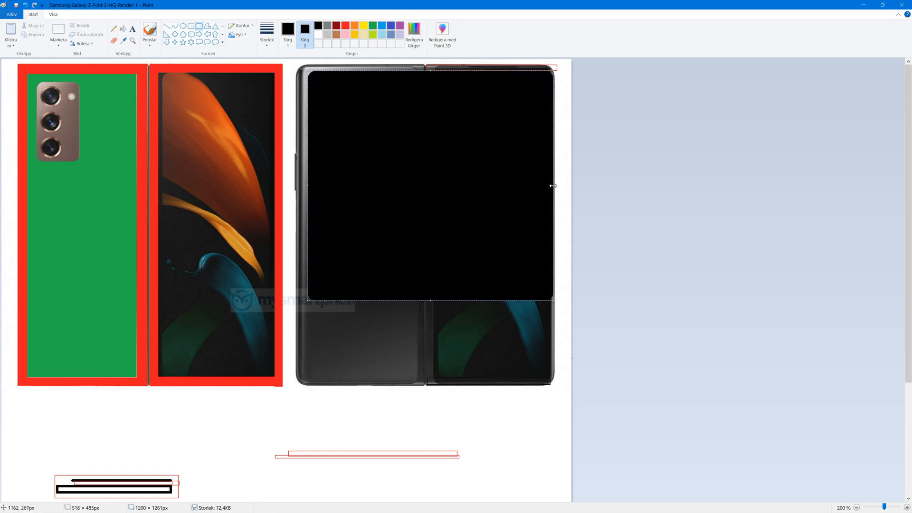
{"action": "left_click_drag", "start_coordinate": [430, 301], "coordinate": [456, 386]}
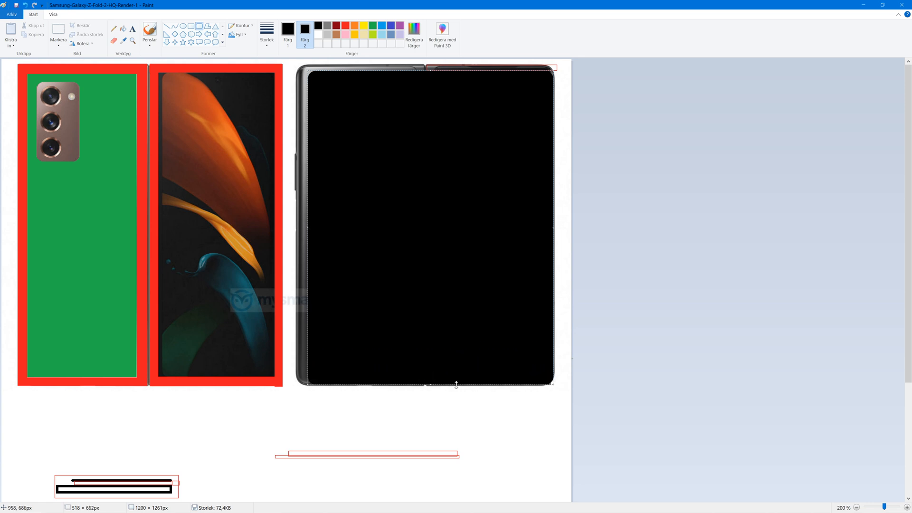
{"action": "left_click_drag", "start_coordinate": [308, 225], "coordinate": [296, 226]}
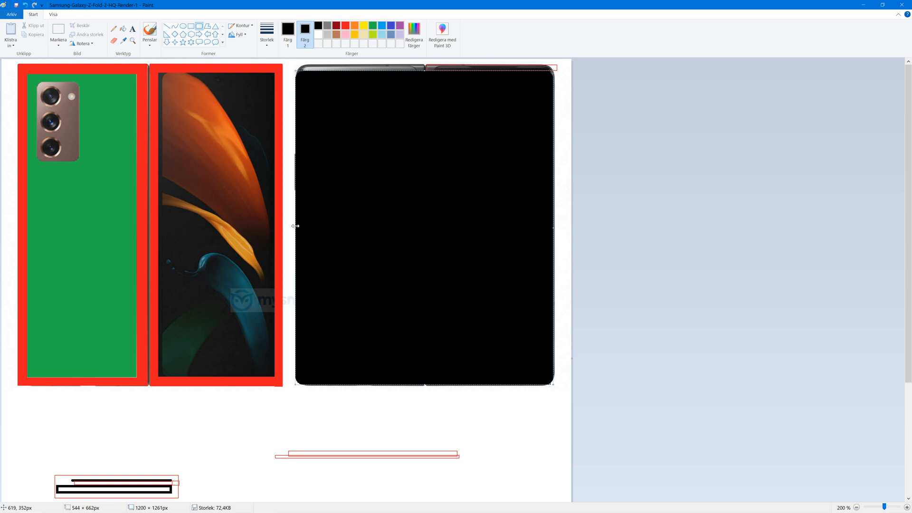
{"action": "left_click", "coordinate": [599, 138]}
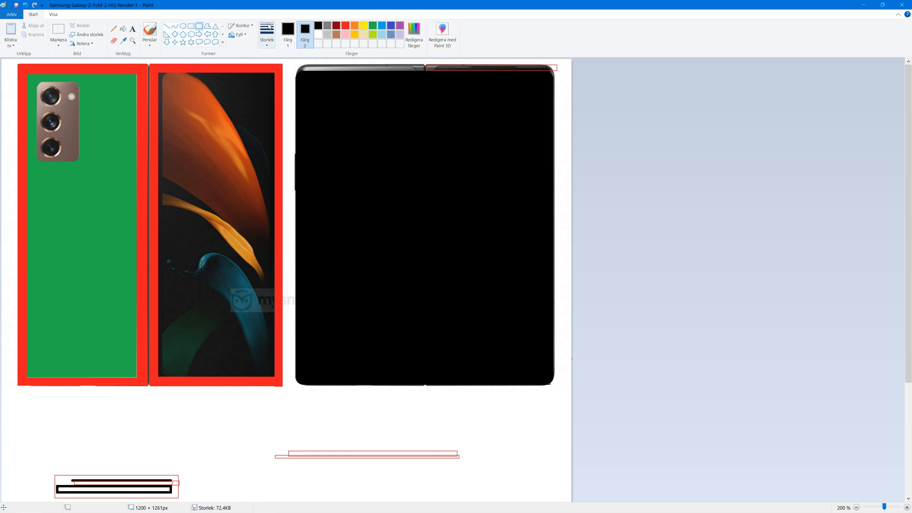
- Draw a rectangle with red outline and red fill, sized 513 × 18 px, along the black phone's top edge
{"action": "left_click", "coordinate": [191, 26]}
{"action": "left_click_drag", "start_coordinate": [354, 121], "coordinate": [486, 162]}
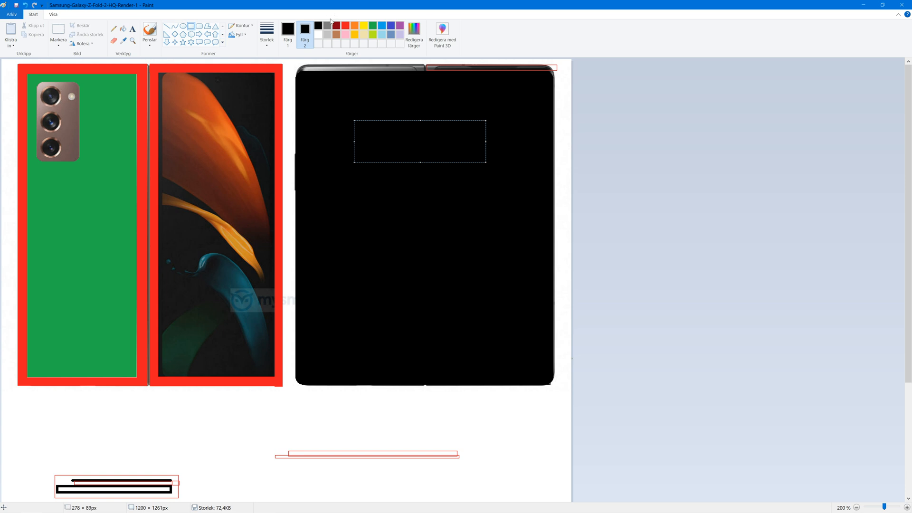
{"action": "left_click", "coordinate": [288, 34]}
{"action": "left_click", "coordinate": [345, 27]}
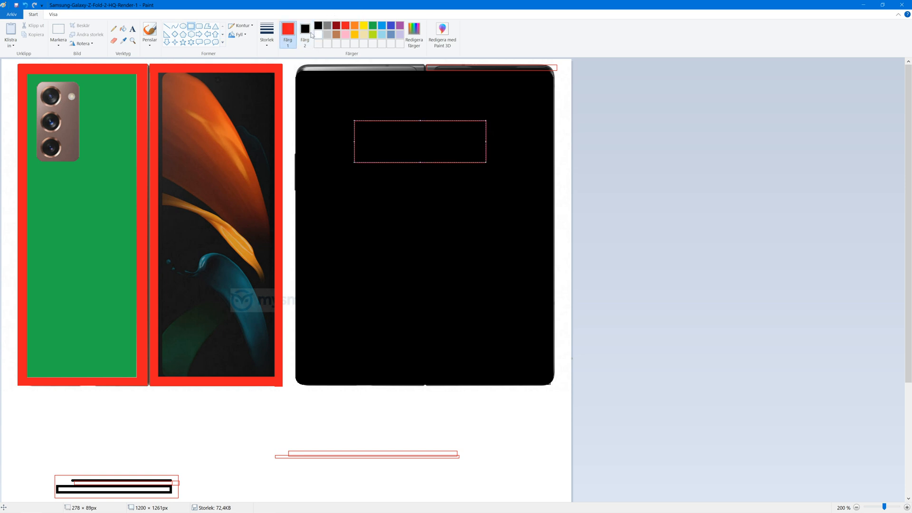
{"action": "left_click", "coordinate": [304, 34]}
{"action": "left_click", "coordinate": [346, 27]}
{"action": "left_click_drag", "start_coordinate": [385, 143], "coordinate": [377, 65]}
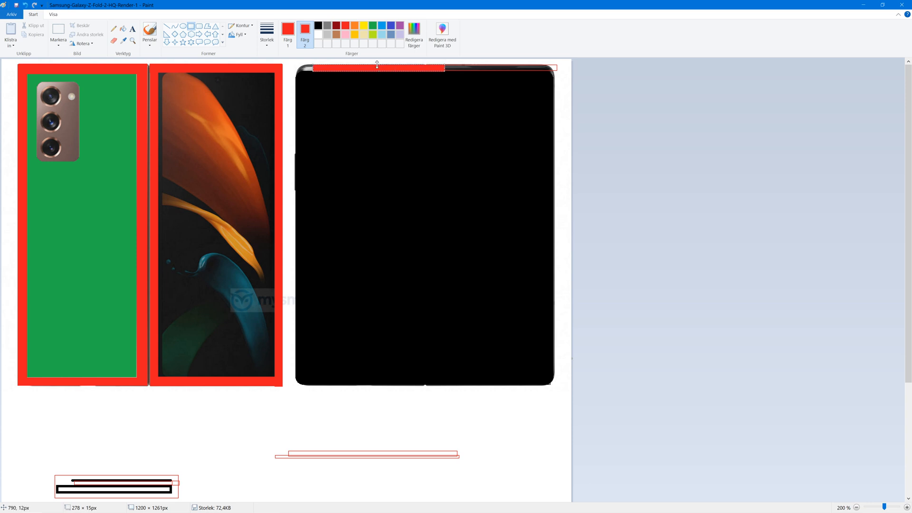
{"action": "left_click_drag", "start_coordinate": [445, 67], "coordinate": [547, 66]}
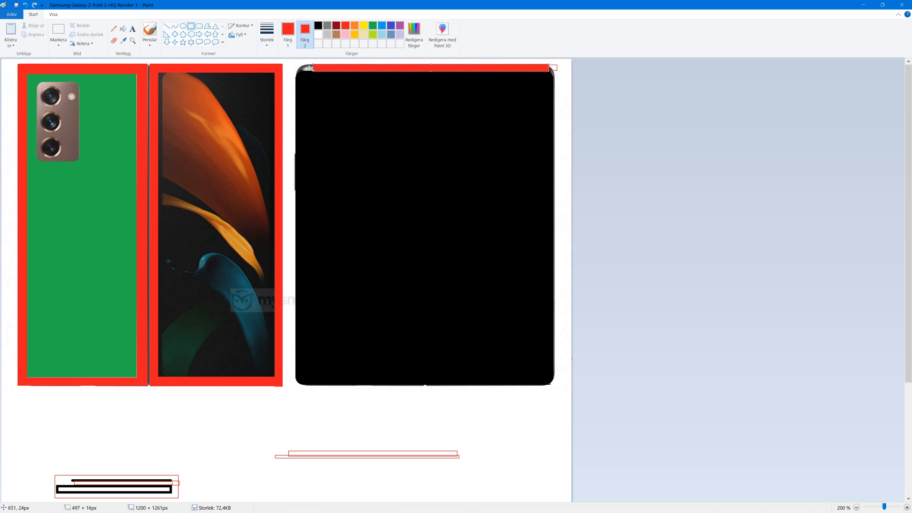
{"action": "left_click_drag", "start_coordinate": [314, 66], "coordinate": [305, 63]}
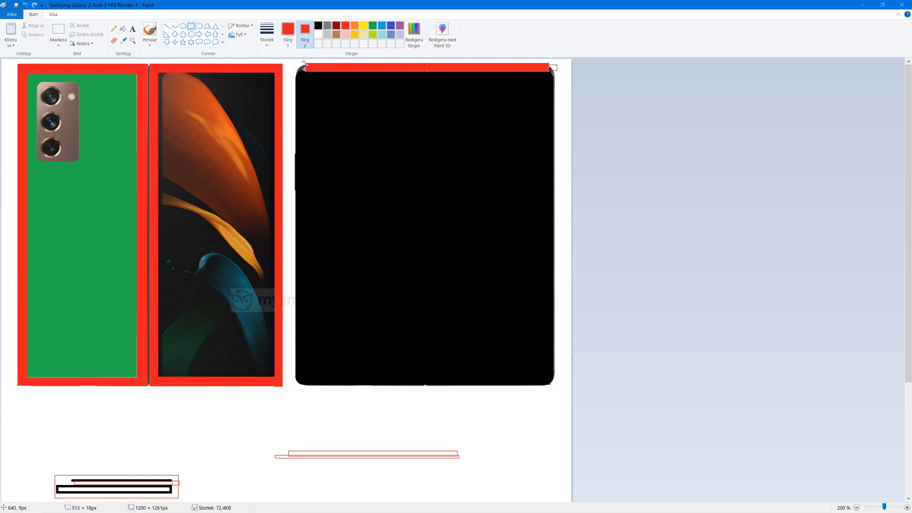
{"action": "left_click", "coordinate": [537, 173]}
- Draw a 528 × 14 px red-outlined rectangle along the black phone's bottom edge and set its fill colour to black
{"action": "left_click_drag", "start_coordinate": [298, 382], "coordinate": [535, 382]}
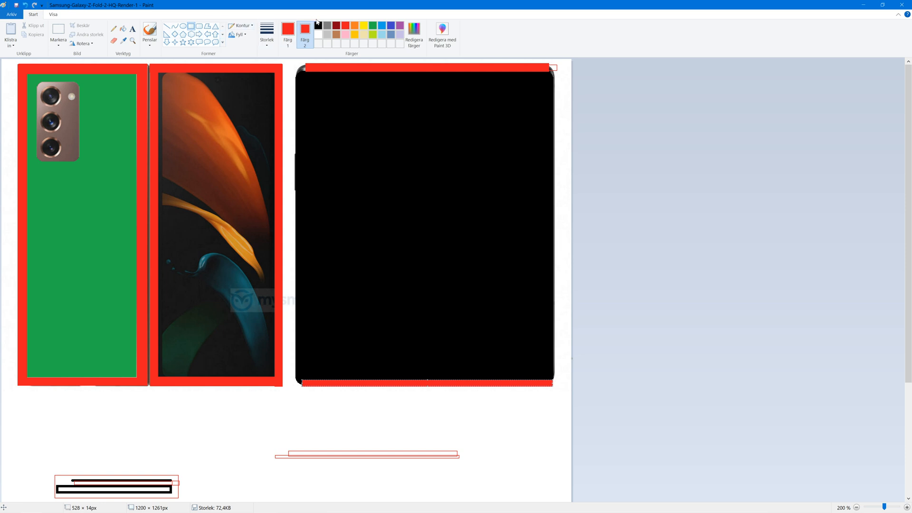
{"action": "left_click", "coordinate": [318, 25]}
{"action": "left_click", "coordinate": [287, 33]}
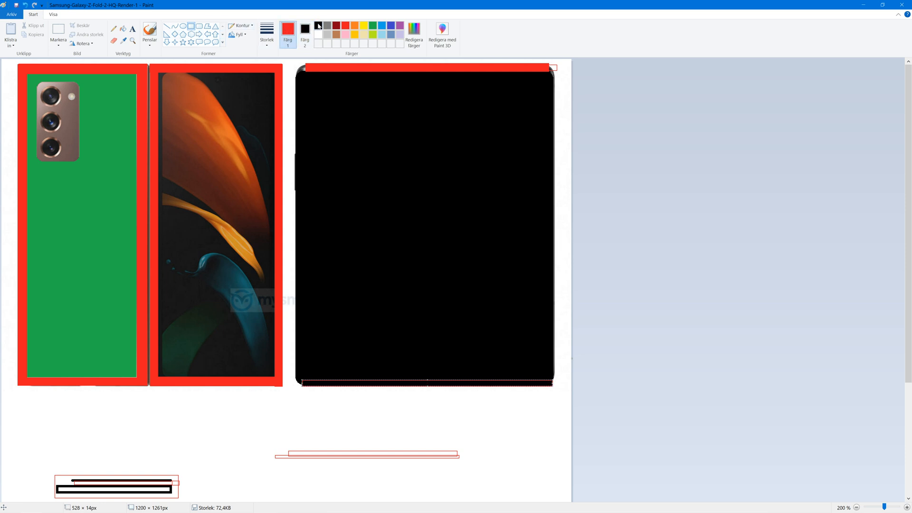
- Draw a 25 × 685 px vertical black strip with red outline over the black phone and move it onto the hinge line
{"action": "mouse_move", "coordinate": [416, 62]}
{"action": "left_mouse_down"}
{"action": "mouse_move", "coordinate": [442, 99]}
{"action": "mouse_move", "coordinate": [427, 387]}
{"action": "left_mouse_up"}
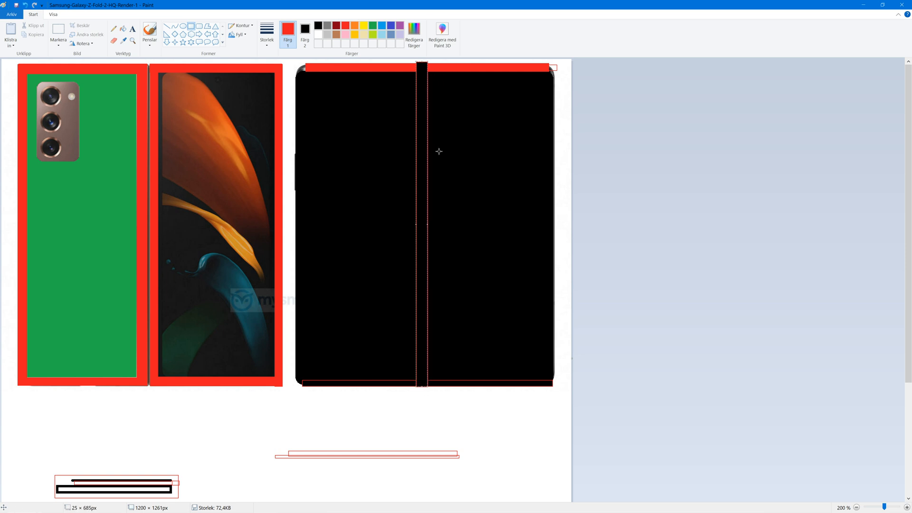
{"action": "left_click_drag", "start_coordinate": [421, 119], "coordinate": [429, 120]}
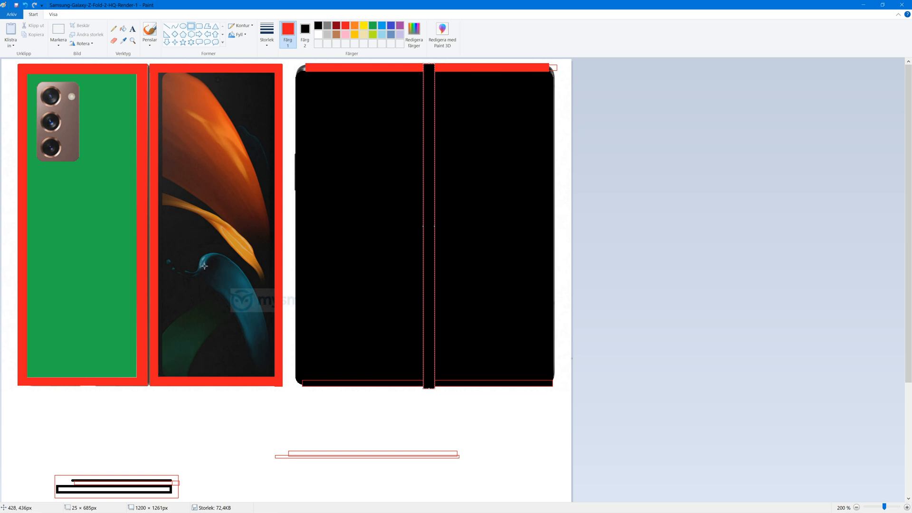
{"action": "scroll", "coordinate": [238, 394], "scroll_direction": "down", "scroll_amount": 3}
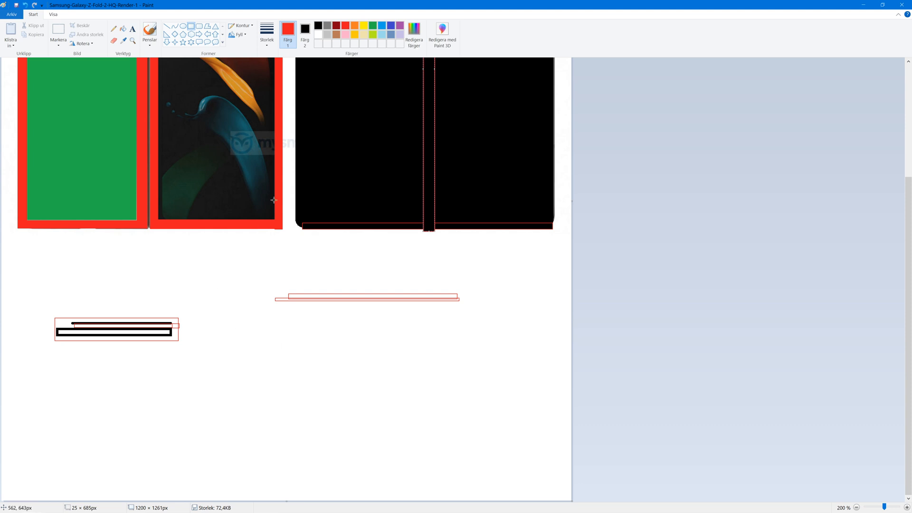
{"action": "scroll", "coordinate": [273, 200], "scroll_direction": "up", "scroll_amount": 3}
{"action": "scroll", "coordinate": [180, 433], "scroll_direction": "down", "scroll_amount": 3}
{"action": "scroll", "coordinate": [152, 313], "scroll_direction": "up", "scroll_amount": 2}
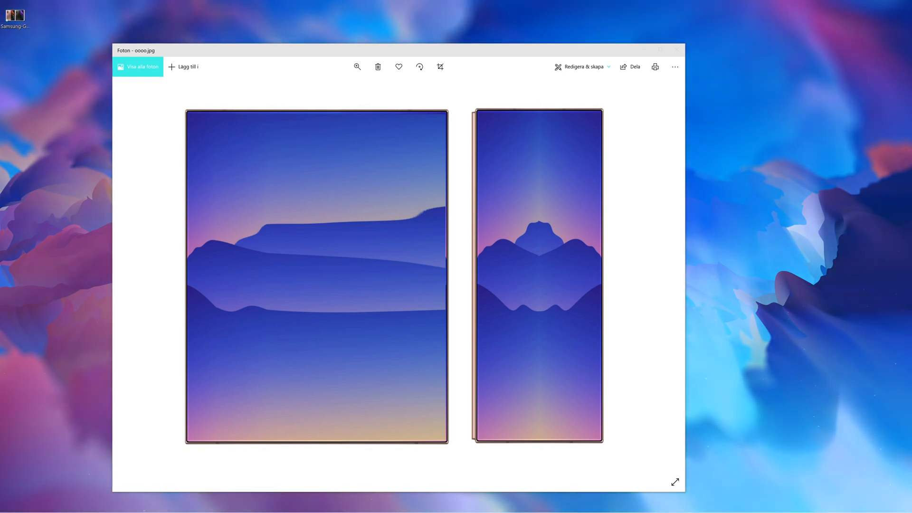
- Move the Paint window aside and minimize it to view the two wallpapered phone screens in oooo.jpg
{"action": "left_click", "coordinate": [52, 505]}
{"action": "mouse_move", "coordinate": [314, 4]}
{"action": "left_mouse_down"}
{"action": "mouse_move", "coordinate": [314, 90]}
{"action": "mouse_move", "coordinate": [266, 133]}
{"action": "mouse_move", "coordinate": [209, 121]}
{"action": "left_mouse_up"}
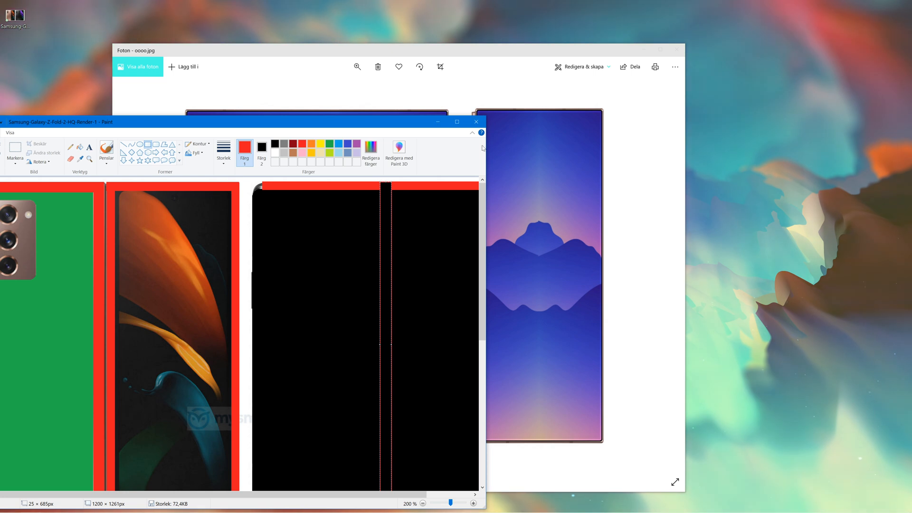
{"action": "mouse_move", "coordinate": [420, 122]}
{"action": "left_mouse_down"}
{"action": "mouse_move", "coordinate": [358, 147]}
{"action": "mouse_move", "coordinate": [380, 127]}
{"action": "left_mouse_up"}
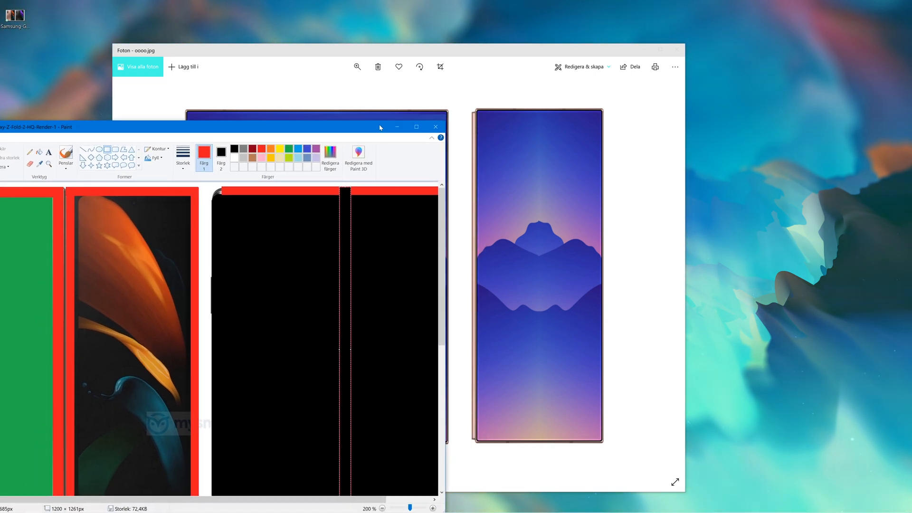
{"action": "left_click", "coordinate": [397, 127]}
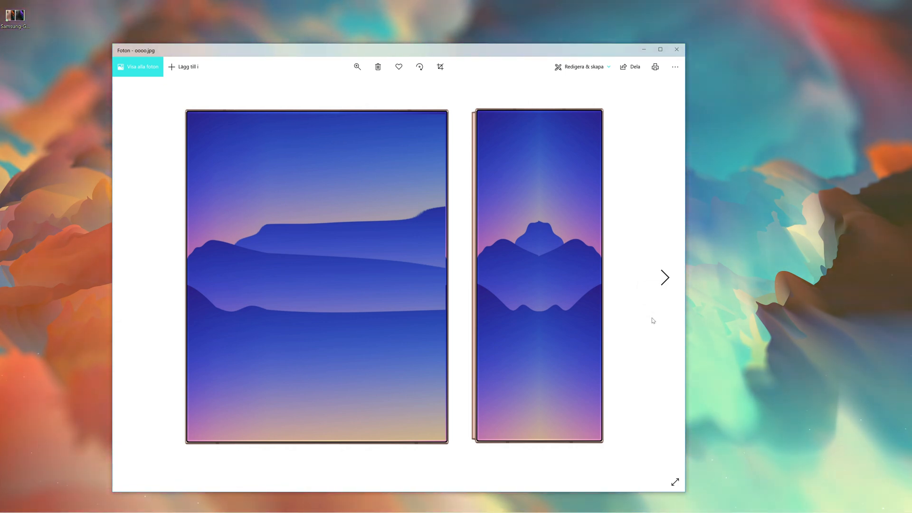
{"action": "key", "text": "alt+z"}
{"action": "left_click", "coordinate": [457, 142]}
{"action": "left_click", "coordinate": [456, 202]}
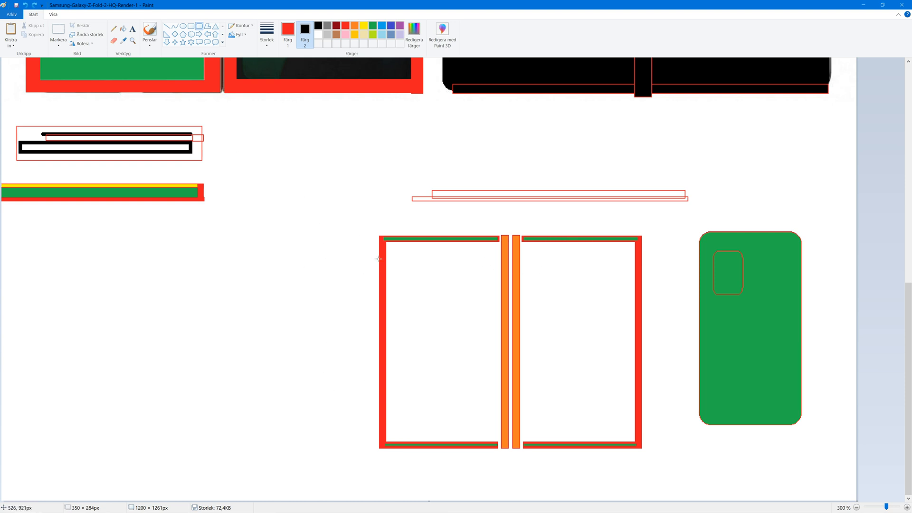
- Draw a 360 × 284 px black rounded rectangle inside the red-framed drawing below the phones and nudge it into position within the frame
{"action": "mouse_move", "coordinate": [382, 242]}
{"action": "left_mouse_down"}
{"action": "mouse_move", "coordinate": [428, 293]}
{"action": "mouse_move", "coordinate": [617, 409]}
{"action": "mouse_move", "coordinate": [637, 443]}
{"action": "left_mouse_up"}
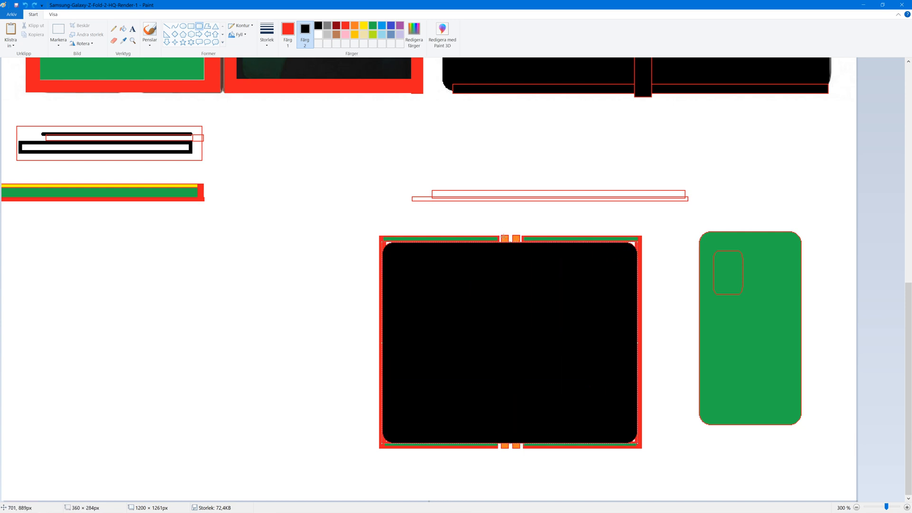
{"action": "left_click_drag", "start_coordinate": [484, 279], "coordinate": [485, 280]}
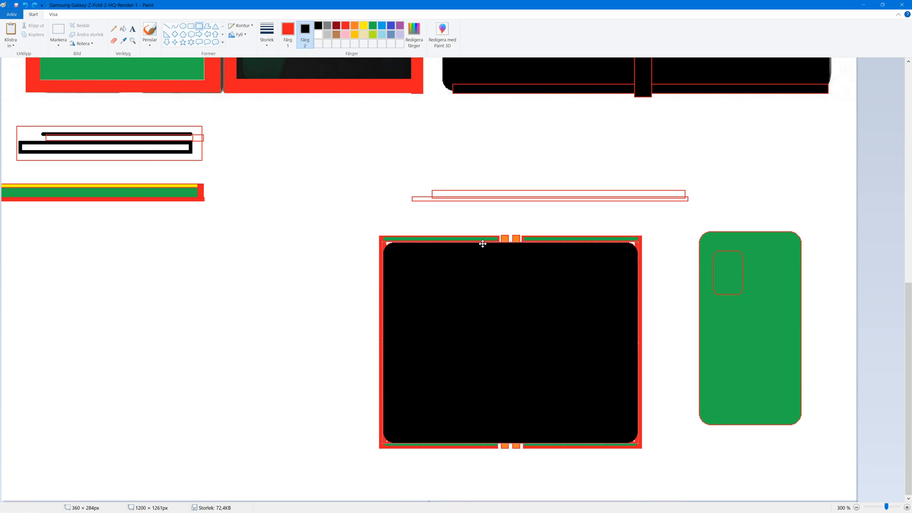
{"action": "scroll", "coordinate": [354, 151], "scroll_direction": "up", "scroll_amount": 7}
{"action": "scroll", "coordinate": [199, 100], "scroll_direction": "up", "scroll_amount": 3}
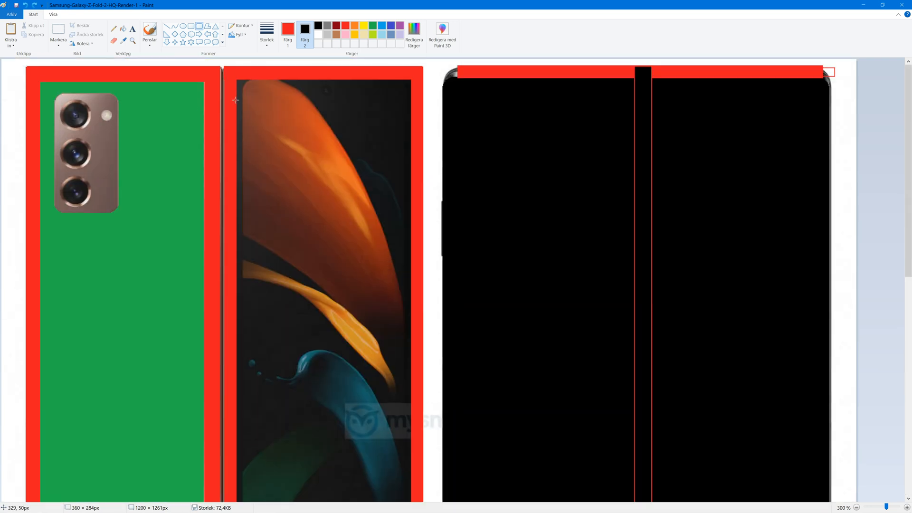
{"action": "scroll", "coordinate": [230, 383], "scroll_direction": "down", "scroll_amount": 2}
{"action": "scroll", "coordinate": [231, 383], "scroll_direction": "down", "scroll_amount": 2}
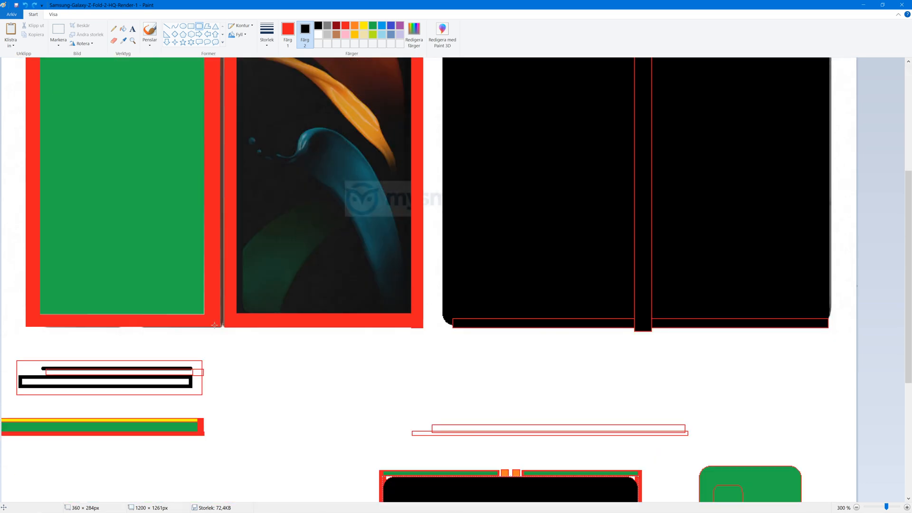
{"action": "scroll", "coordinate": [213, 199], "scroll_direction": "up", "scroll_amount": 4}
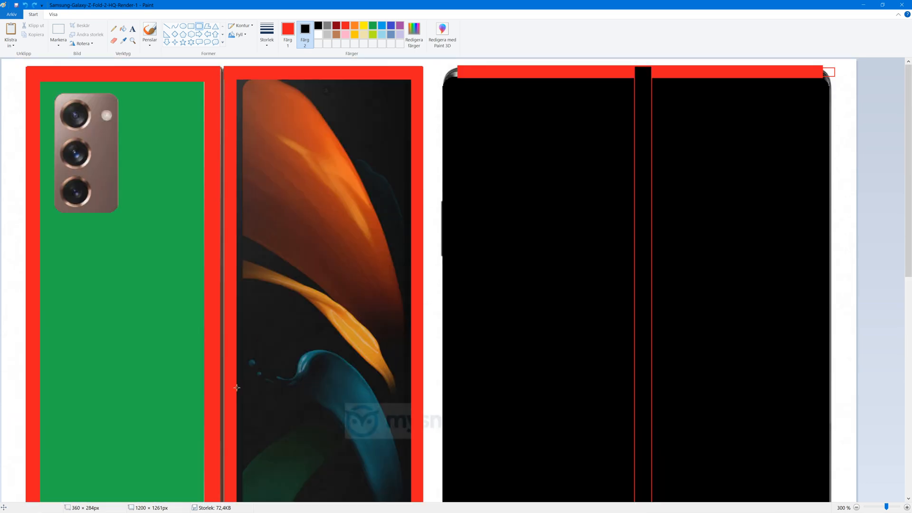
{"action": "scroll", "coordinate": [230, 384], "scroll_direction": "down", "scroll_amount": 6}
{"action": "scroll", "coordinate": [295, 386], "scroll_direction": "up", "scroll_amount": 6}
{"action": "scroll", "coordinate": [417, 378], "scroll_direction": "down", "scroll_amount": 4}
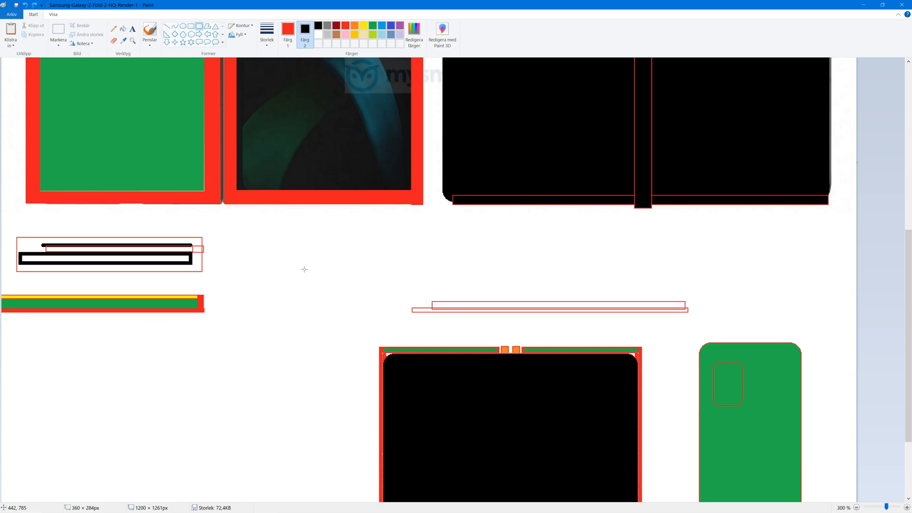
{"action": "scroll", "coordinate": [305, 269], "scroll_direction": "up", "scroll_amount": 4}
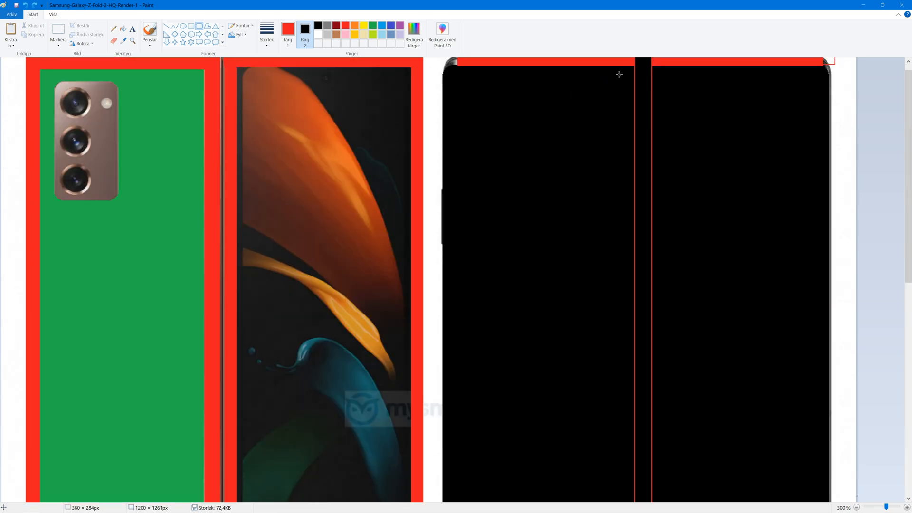
{"action": "scroll", "coordinate": [637, 321], "scroll_direction": "down", "scroll_amount": 8}
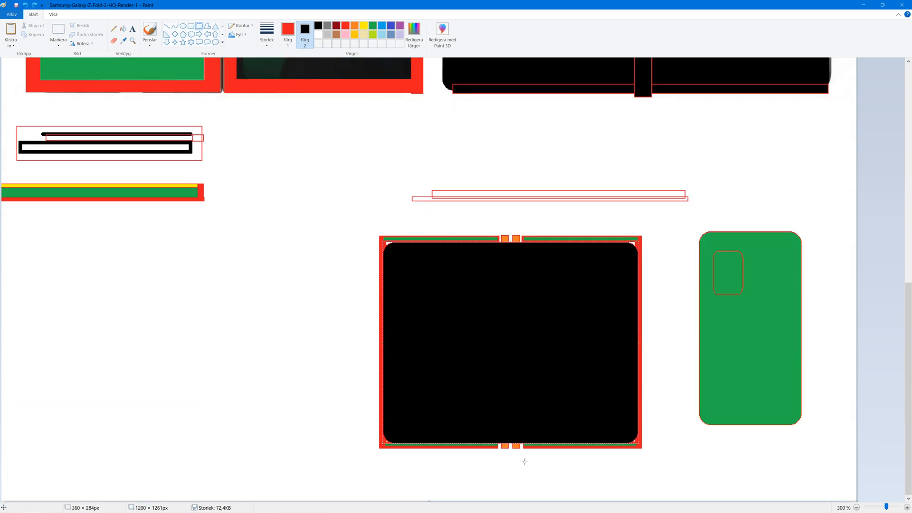
{"action": "left_click_drag", "start_coordinate": [503, 269], "coordinate": [504, 274]}
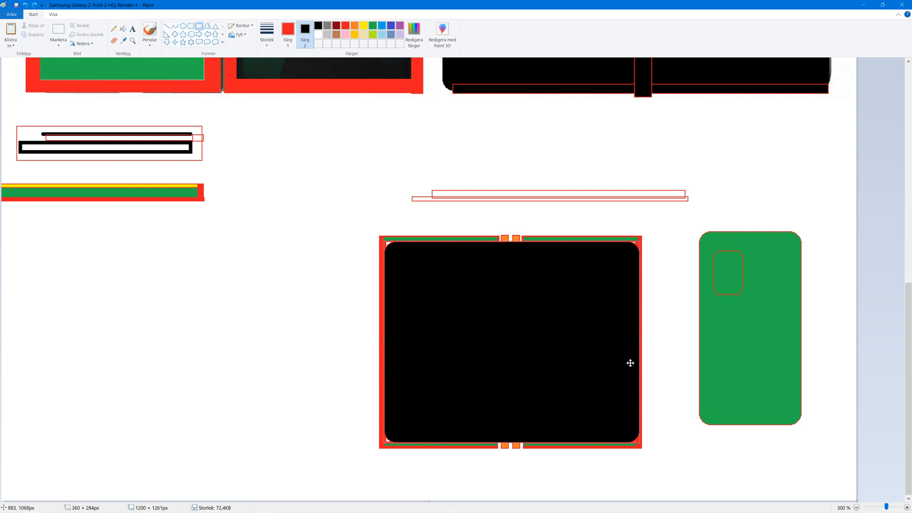
- Compare the framed black panel and the bar drawings below with the recoloured phones above
{"action": "scroll", "coordinate": [622, 355], "scroll_direction": "up", "scroll_amount": 2}
{"action": "scroll", "coordinate": [623, 355], "scroll_direction": "down", "scroll_amount": 2}
{"action": "scroll", "coordinate": [638, 327], "scroll_direction": "up", "scroll_amount": 4}
{"action": "scroll", "coordinate": [639, 330], "scroll_direction": "up", "scroll_amount": 3}
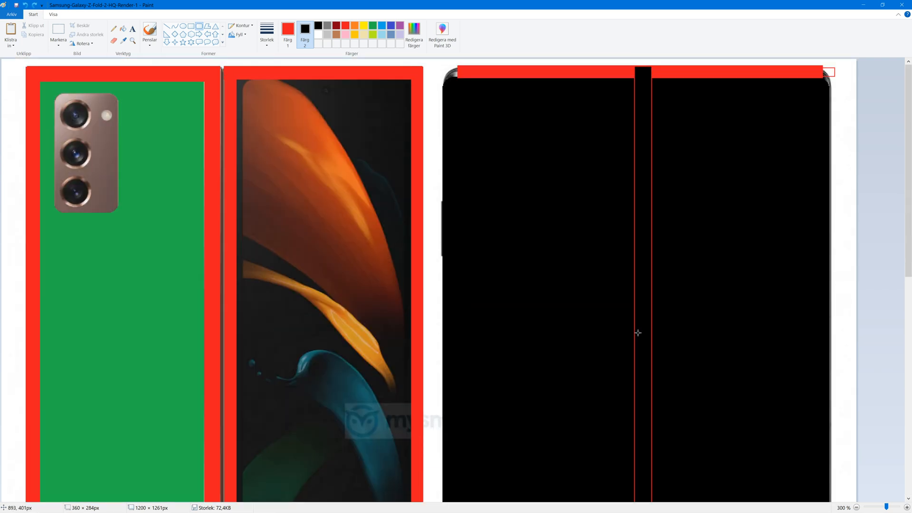
{"action": "scroll", "coordinate": [638, 331], "scroll_direction": "down", "scroll_amount": 7}
{"action": "scroll", "coordinate": [637, 331], "scroll_direction": "up", "scroll_amount": 4}
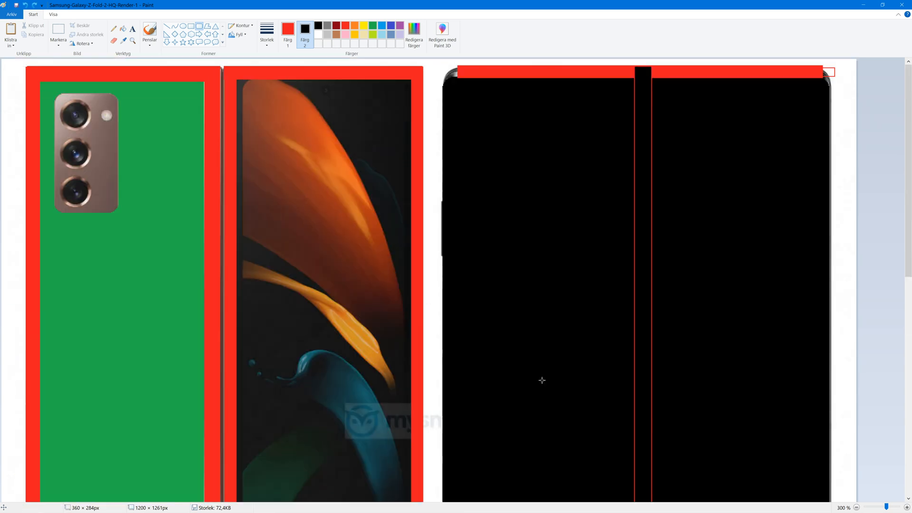
{"action": "scroll", "coordinate": [467, 333], "scroll_direction": "up", "scroll_amount": 4}
{"action": "scroll", "coordinate": [343, 209], "scroll_direction": "down", "scroll_amount": 4}
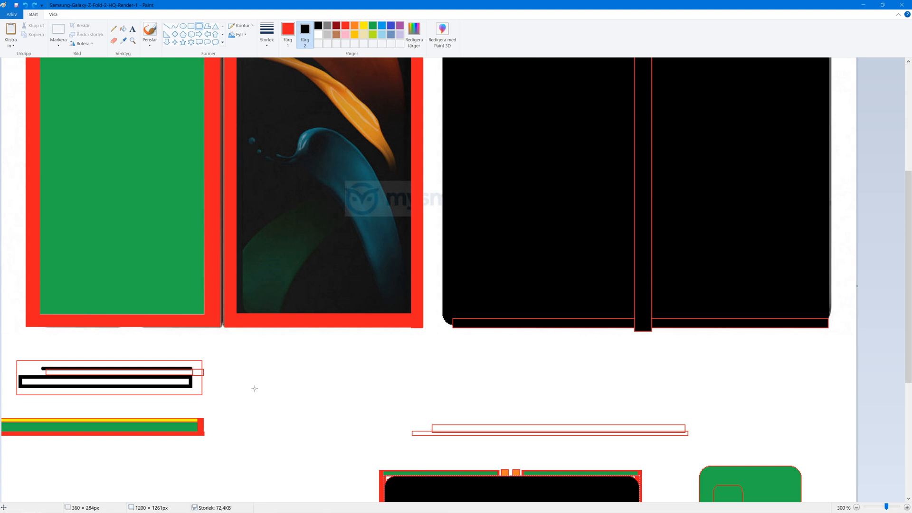
{"action": "scroll", "coordinate": [279, 403], "scroll_direction": "up", "scroll_amount": 2}
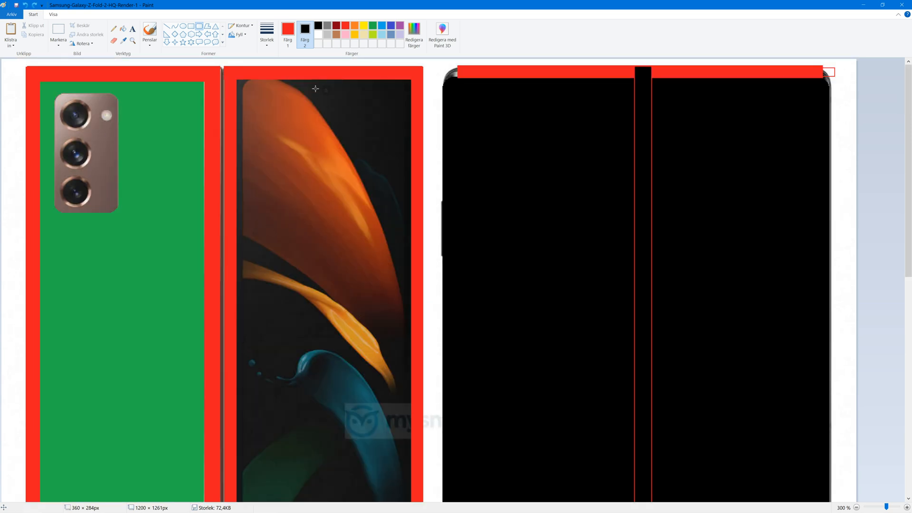
{"action": "scroll", "coordinate": [367, 190], "scroll_direction": "down", "scroll_amount": 5}
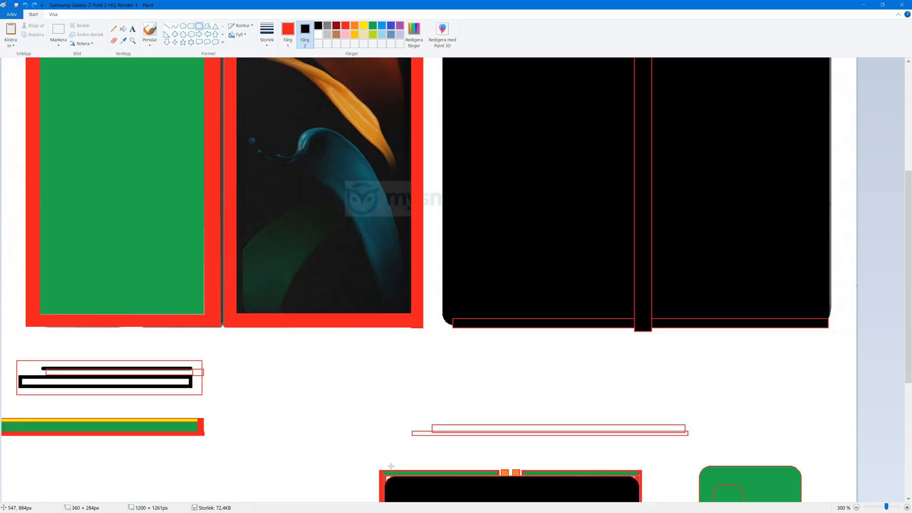
- Examine the framed black panel, bar sketches and green back against the recoloured phones across the full height of the canvas
{"action": "scroll", "coordinate": [391, 466], "scroll_direction": "down", "scroll_amount": 5}
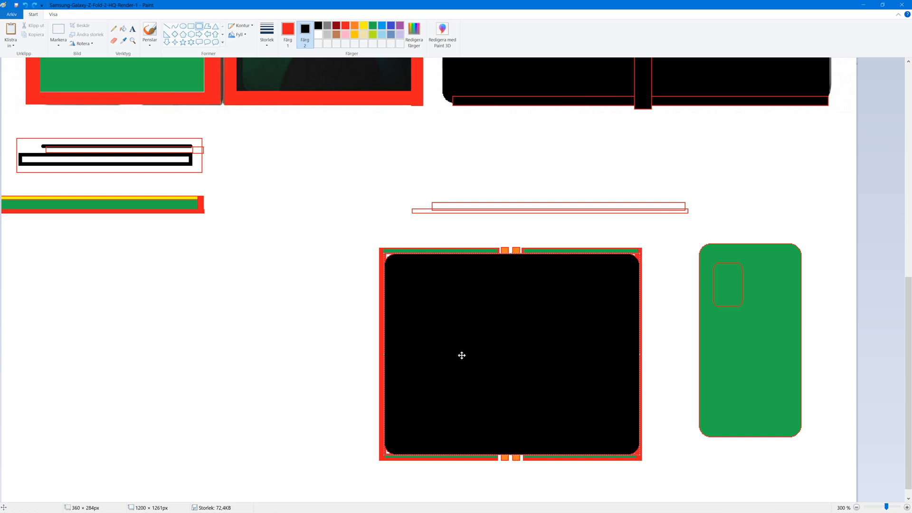
{"action": "scroll", "coordinate": [374, 373], "scroll_direction": "up", "scroll_amount": 5}
{"action": "scroll", "coordinate": [375, 372], "scroll_direction": "down", "scroll_amount": 5}
{"action": "scroll", "coordinate": [258, 356], "scroll_direction": "up", "scroll_amount": 9}
{"action": "scroll", "coordinate": [274, 410], "scroll_direction": "down", "scroll_amount": 9}
{"action": "scroll", "coordinate": [295, 364], "scroll_direction": "up", "scroll_amount": 5}
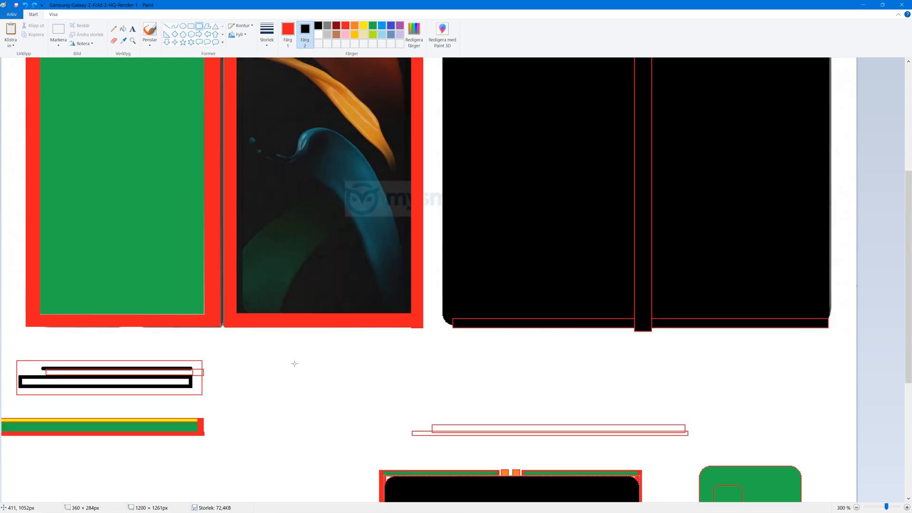
{"action": "scroll", "coordinate": [291, 348], "scroll_direction": "up", "scroll_amount": 9}
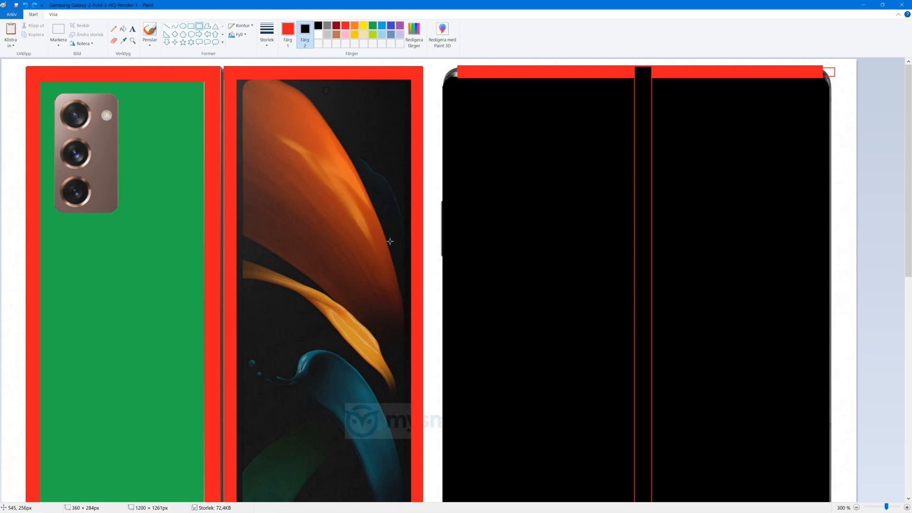
{"action": "scroll", "coordinate": [389, 180], "scroll_direction": "down", "scroll_amount": 5}
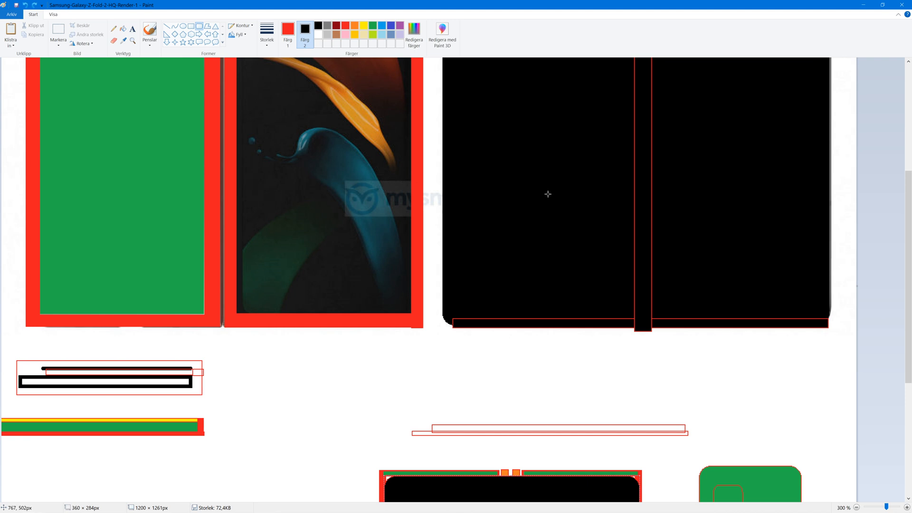
- Stop and save the running screen recording in the GeForce Experience overlay
{"action": "key", "text": "alt+z"}
{"action": "left_click", "coordinate": [456, 185]}
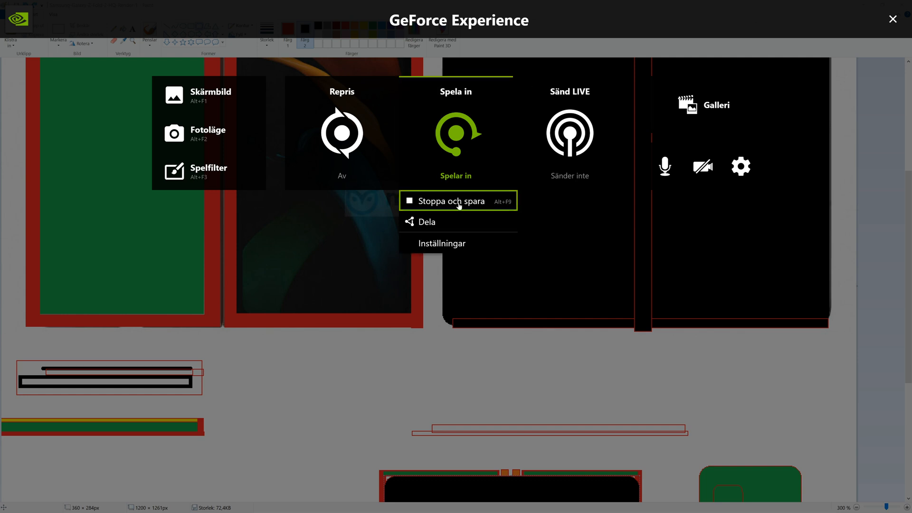
{"action": "left_click", "coordinate": [458, 202]}
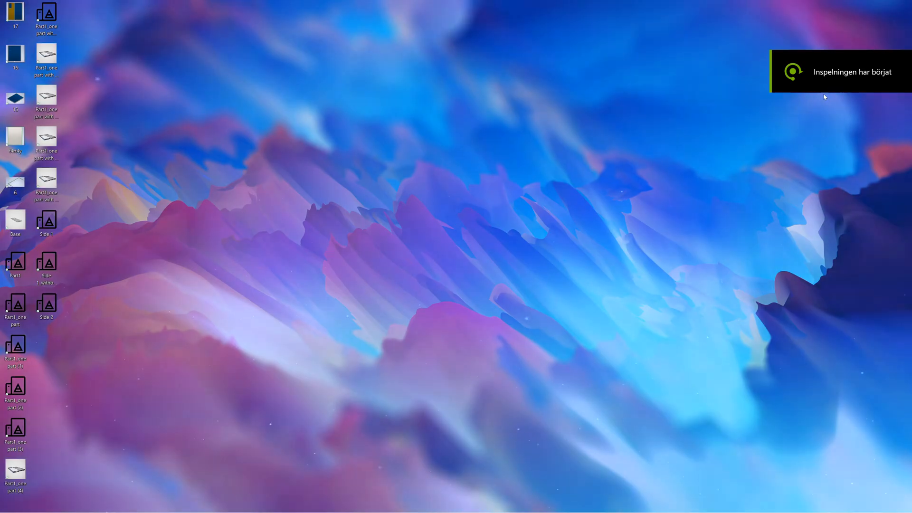
- View the phone model images from 17.PNG to 6.PNG and t4rt4y.jpg in Photos, closing the viewer after each look
{"action": "double_click", "coordinate": [15, 13]}
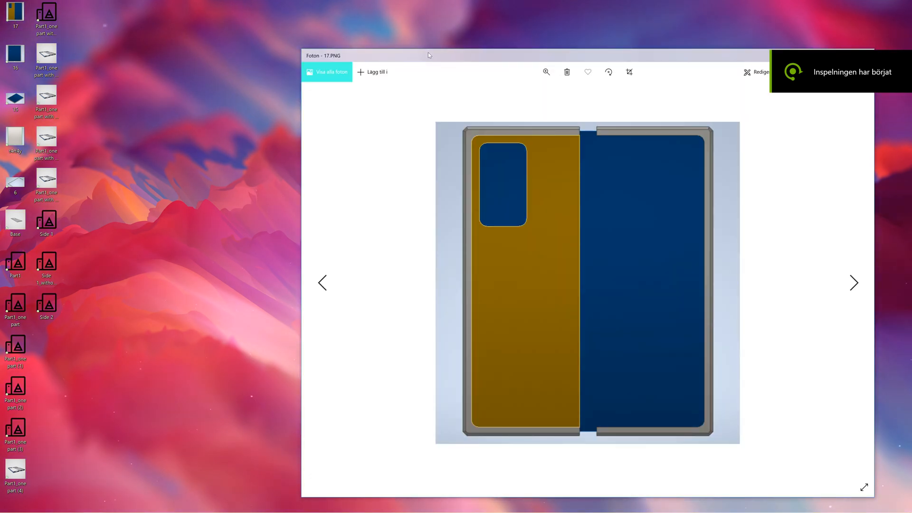
{"action": "left_click_drag", "start_coordinate": [429, 52], "coordinate": [266, 48]}
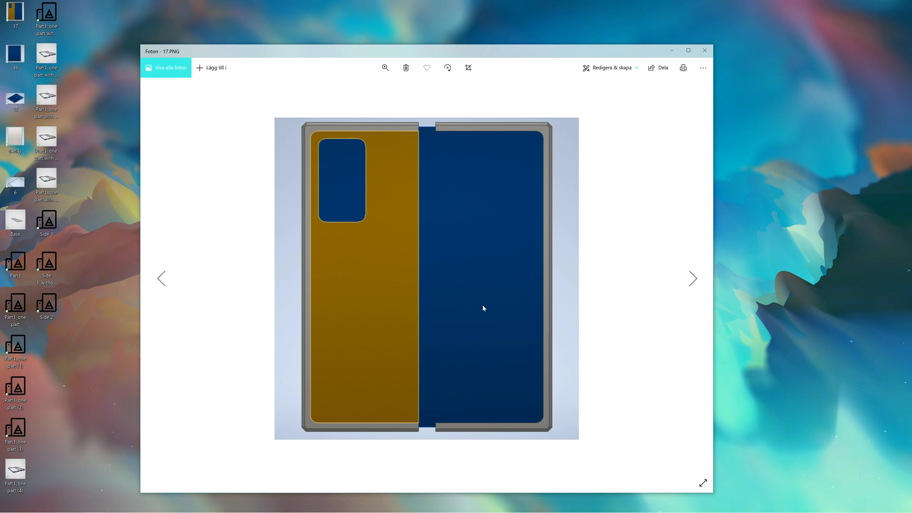
{"action": "scroll", "coordinate": [482, 305], "scroll_direction": "down", "scroll_amount": 1}
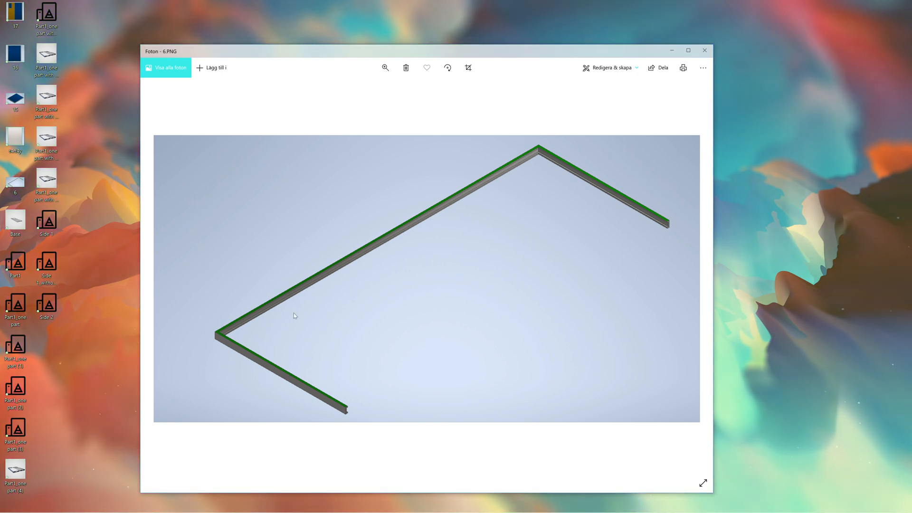
{"action": "left_click", "coordinate": [703, 53]}
{"action": "double_click", "coordinate": [14, 138]}
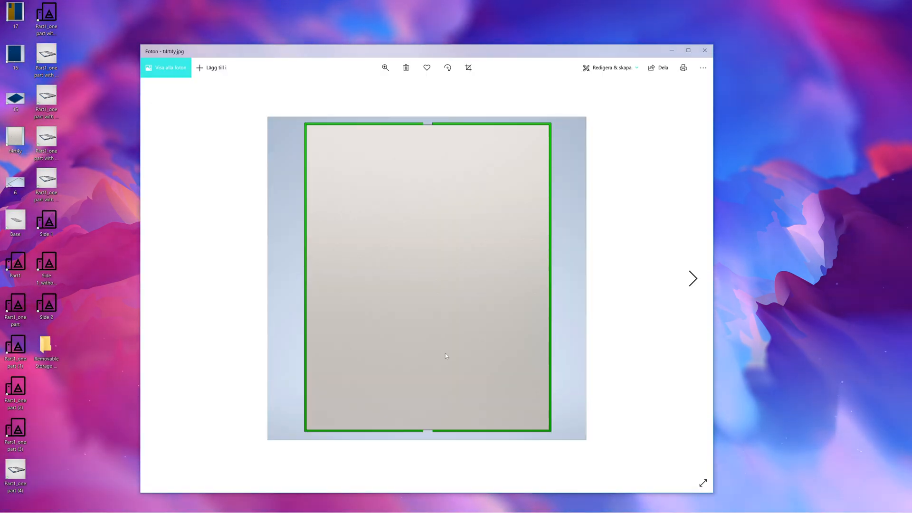
{"action": "left_click", "coordinate": [705, 51]}
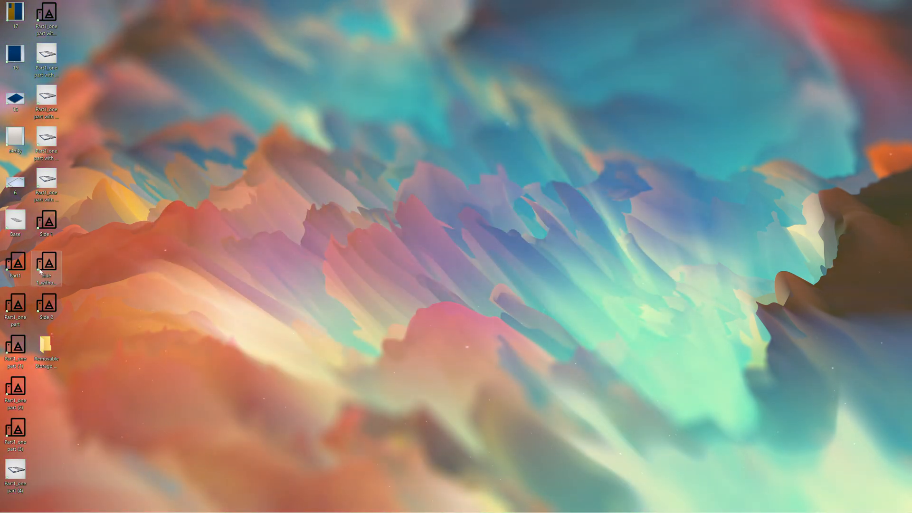
- Open the Part1 and Part1_one part models from the desktop in Print 3D and inspect the foldable frame from above
{"action": "double_click", "coordinate": [14, 266]}
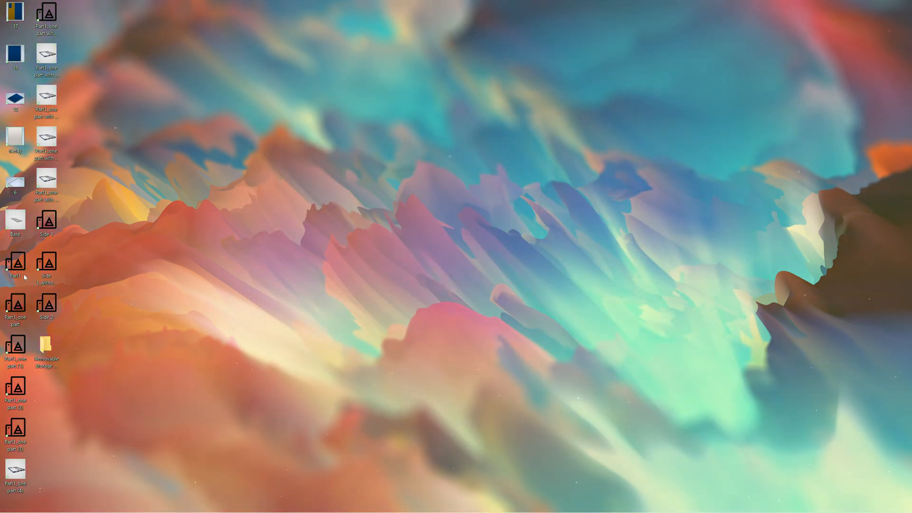
{"action": "double_click", "coordinate": [16, 306]}
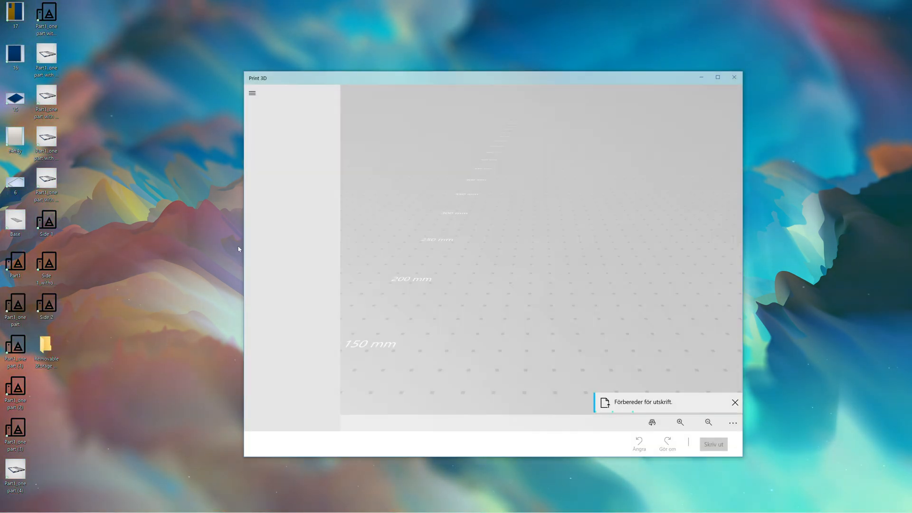
{"action": "left_click_drag", "start_coordinate": [560, 311], "coordinate": [479, 332]}
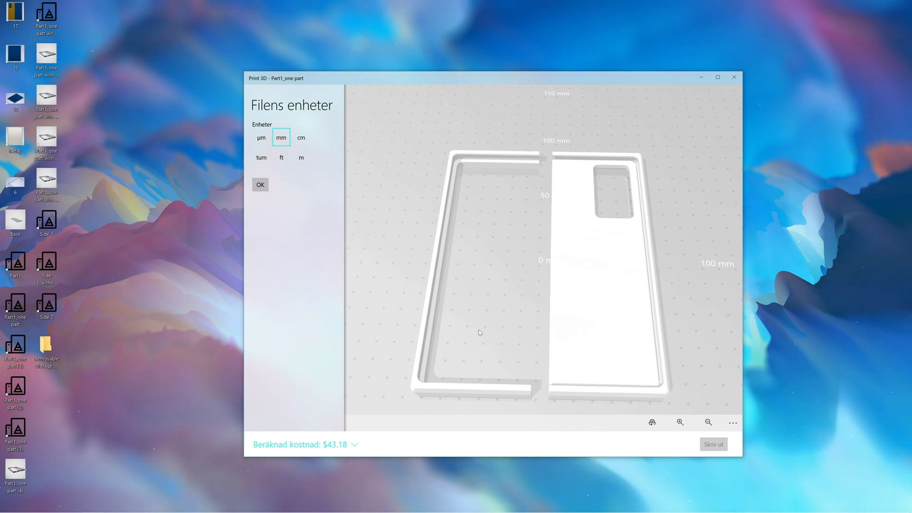
{"action": "left_click", "coordinate": [735, 77]}
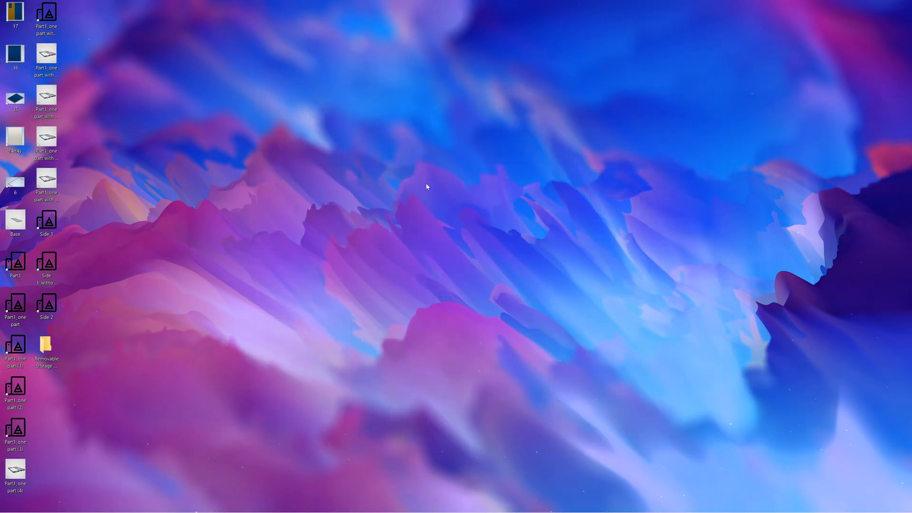
- Inspect the open frame and hinge gap of the Part1_one part (1) model up close and from above
{"action": "double_click", "coordinate": [28, 359]}
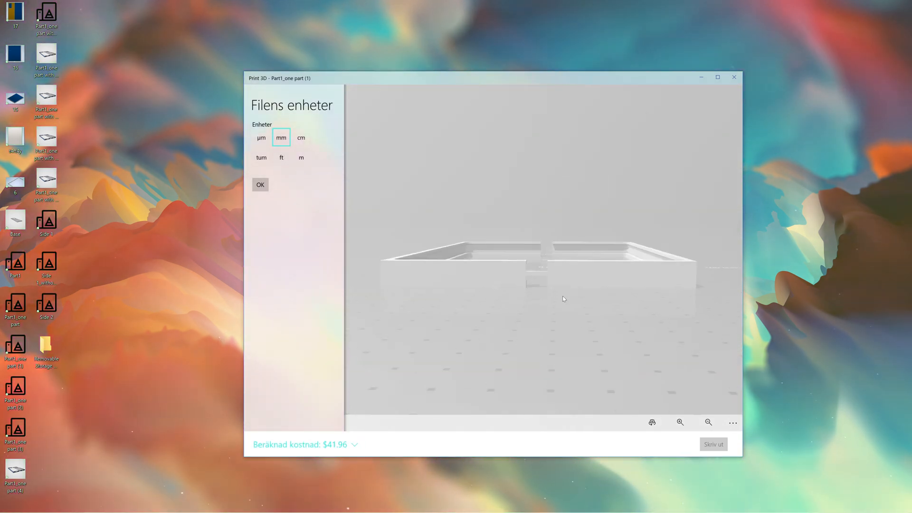
{"action": "scroll", "coordinate": [562, 295], "scroll_direction": "up", "scroll_amount": 10}
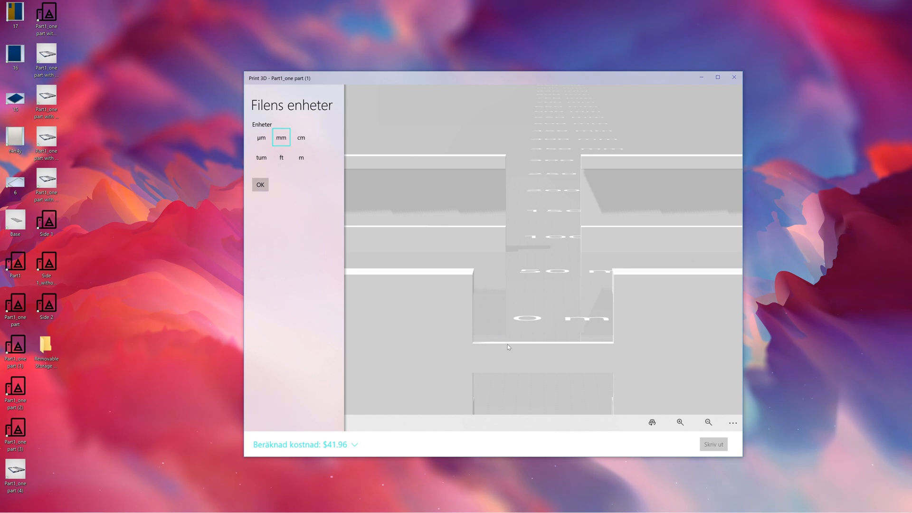
{"action": "scroll", "coordinate": [554, 346], "scroll_direction": "down", "scroll_amount": 1}
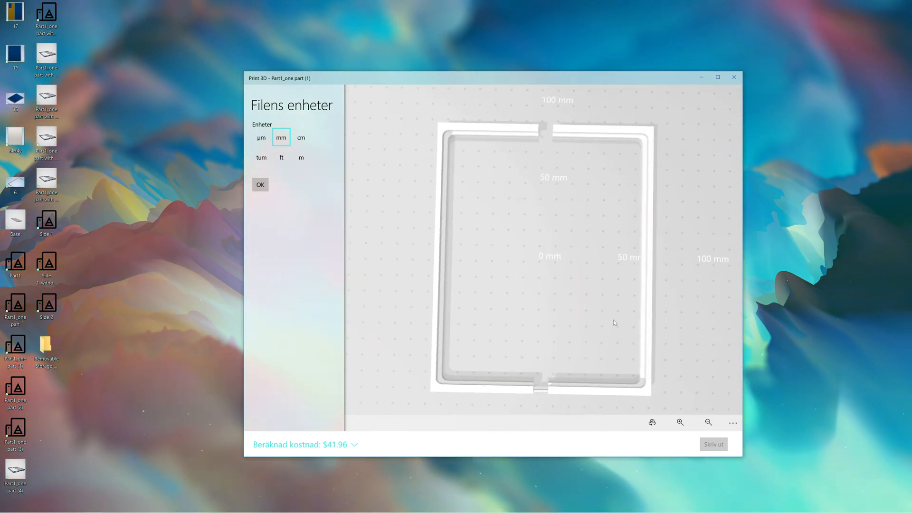
{"action": "left_click", "coordinate": [734, 77]}
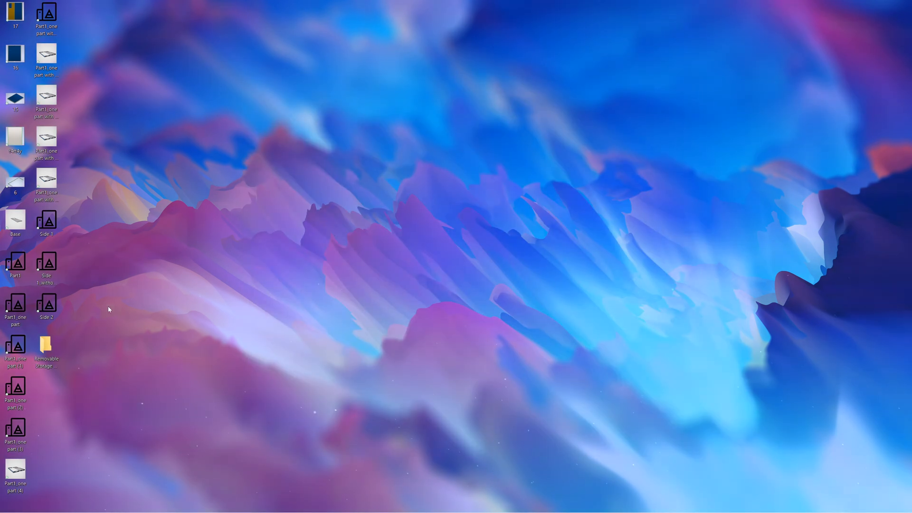
{"action": "double_click", "coordinate": [7, 352]}
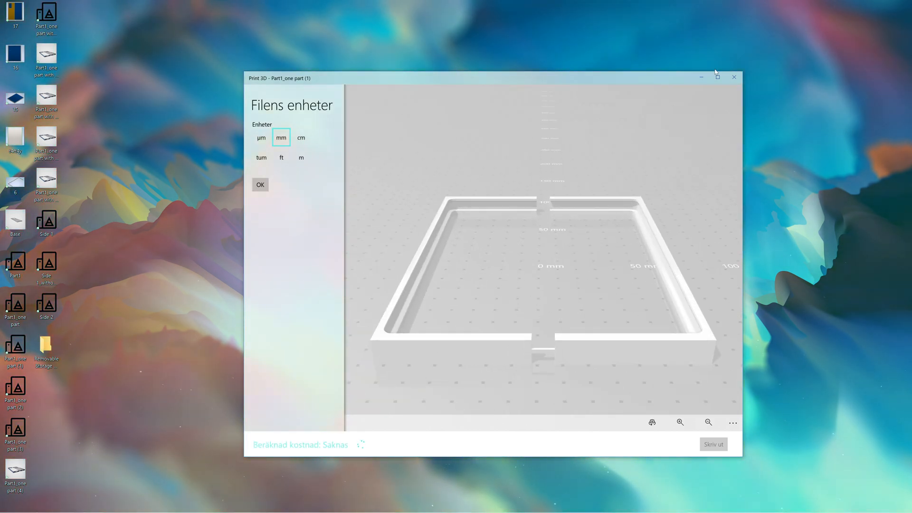
{"action": "left_click", "coordinate": [734, 77]}
- View the Part1_one part (2) model, and inspect the hinge gap, end slots and camera cutout of Part1_one part (4)
{"action": "double_click", "coordinate": [16, 397]}
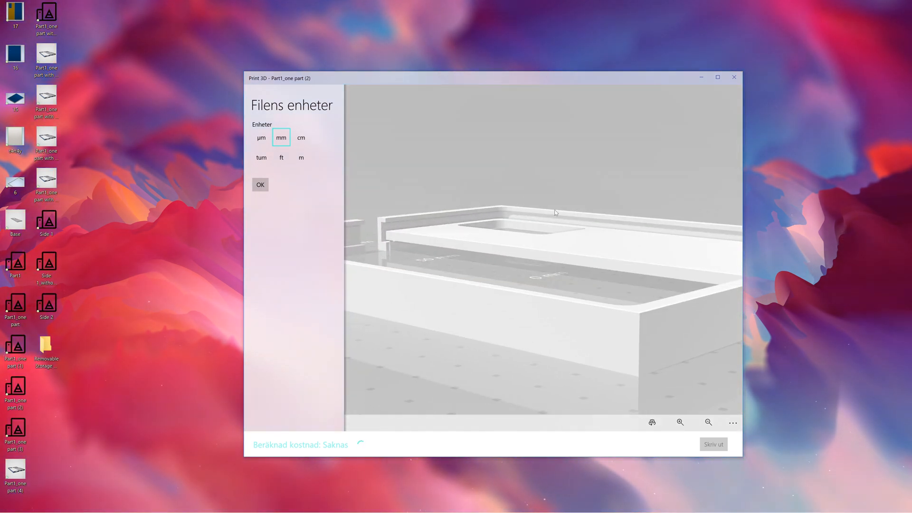
{"action": "left_click", "coordinate": [741, 79]}
{"action": "double_click", "coordinate": [16, 471]}
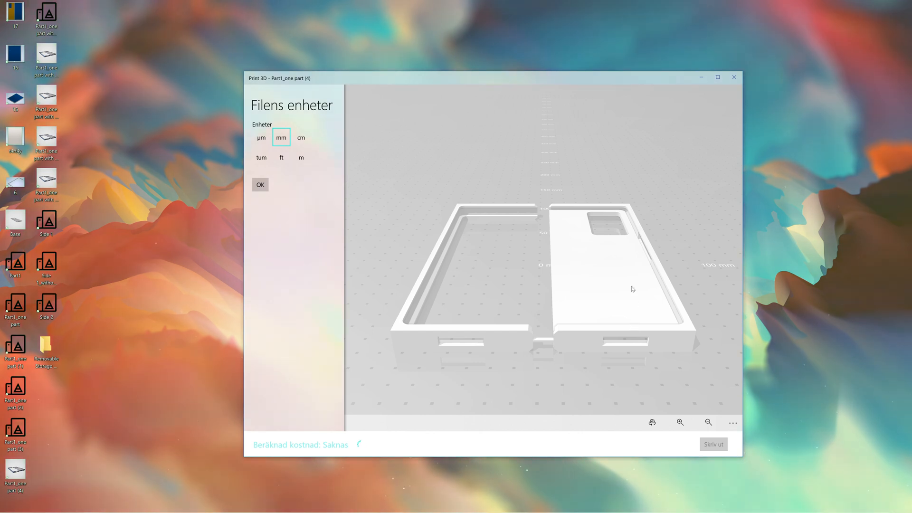
{"action": "left_click_drag", "start_coordinate": [612, 283], "coordinate": [593, 321]}
{"action": "scroll", "coordinate": [592, 318], "scroll_direction": "up", "scroll_amount": 5}
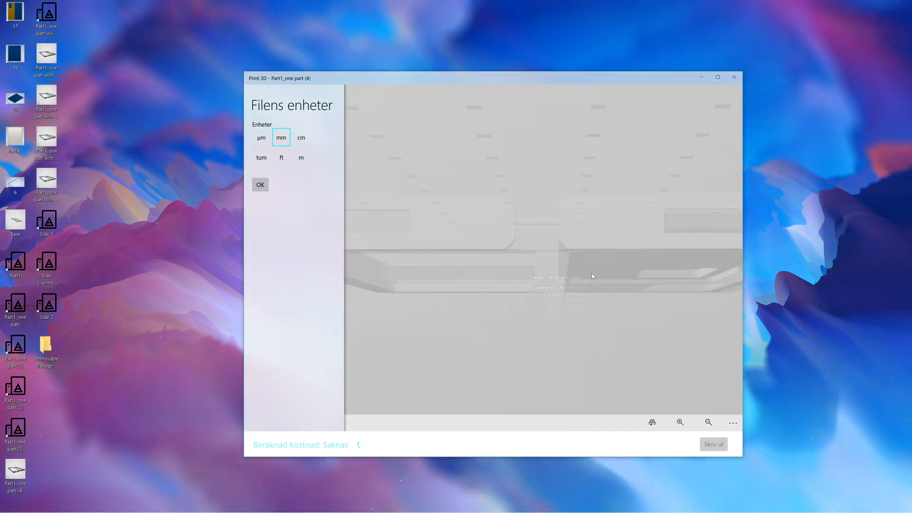
{"action": "left_click_drag", "start_coordinate": [597, 283], "coordinate": [583, 291]}
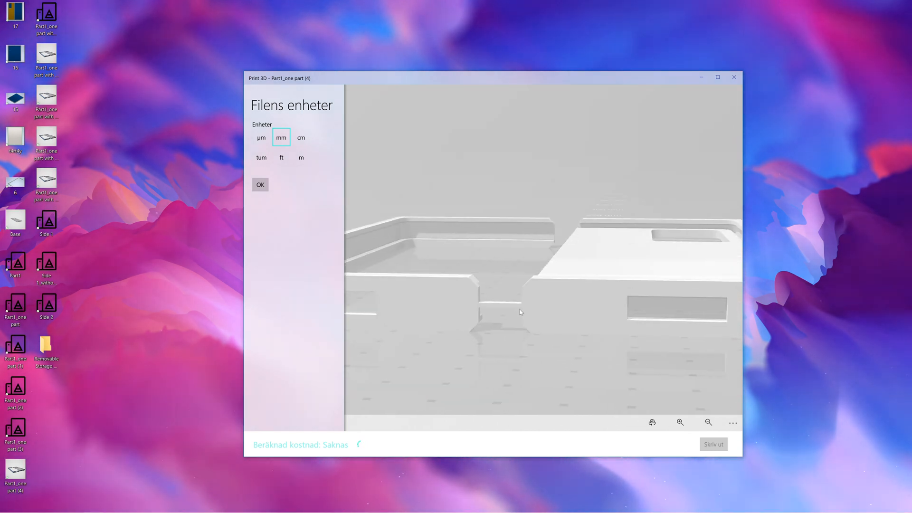
{"action": "left_click_drag", "start_coordinate": [523, 294], "coordinate": [544, 298]}
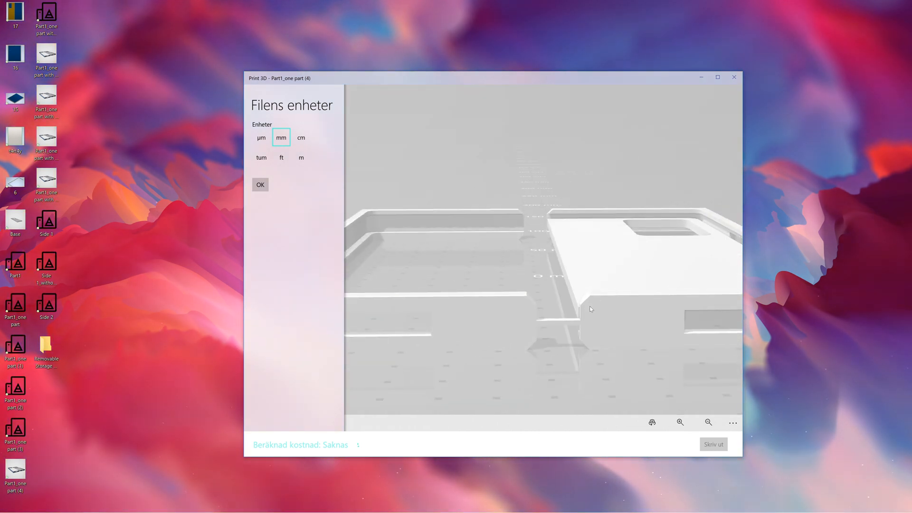
{"action": "scroll", "coordinate": [597, 316], "scroll_direction": "down", "scroll_amount": 5}
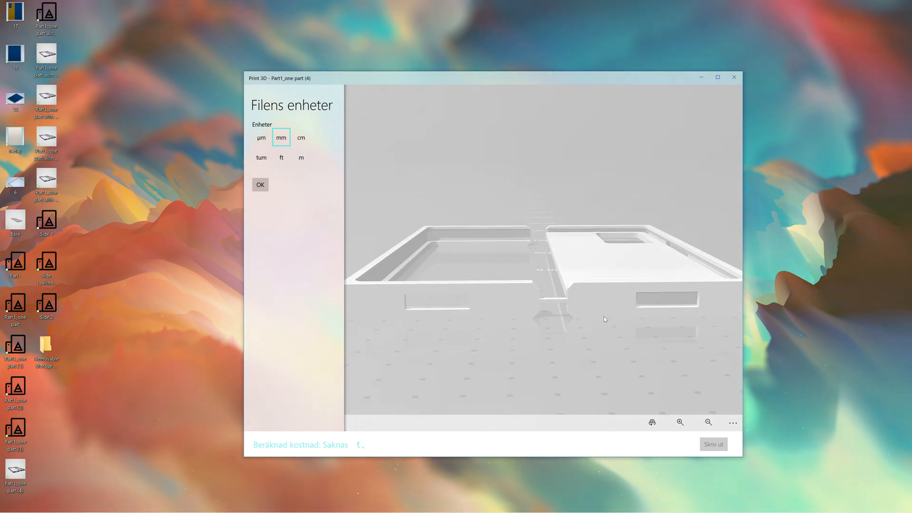
{"action": "left_click_drag", "start_coordinate": [633, 240], "coordinate": [610, 271]}
{"action": "scroll", "coordinate": [605, 283], "scroll_direction": "down", "scroll_amount": 2}
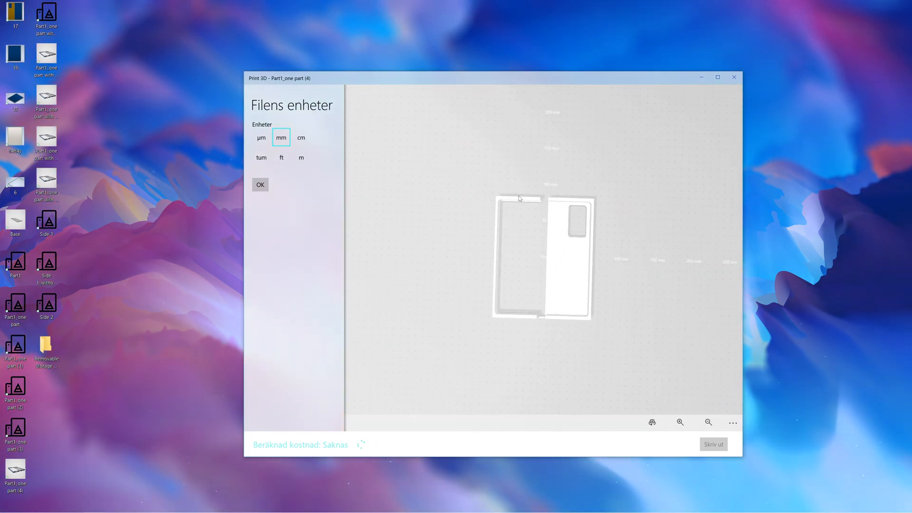
{"action": "left_click", "coordinate": [734, 78]}
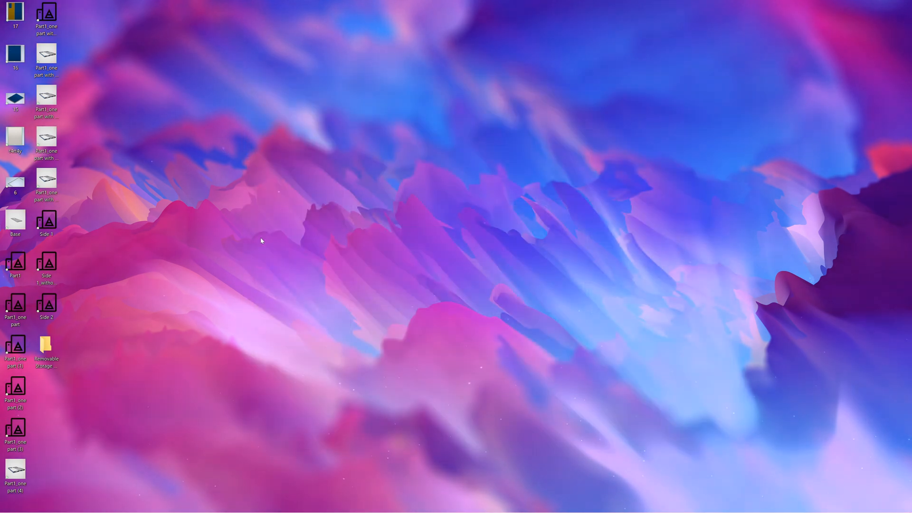
- View the Part1_one part with Chamfer model, and inspect the side slot and edges of its version (1) up close
{"action": "double_click", "coordinate": [46, 16]}
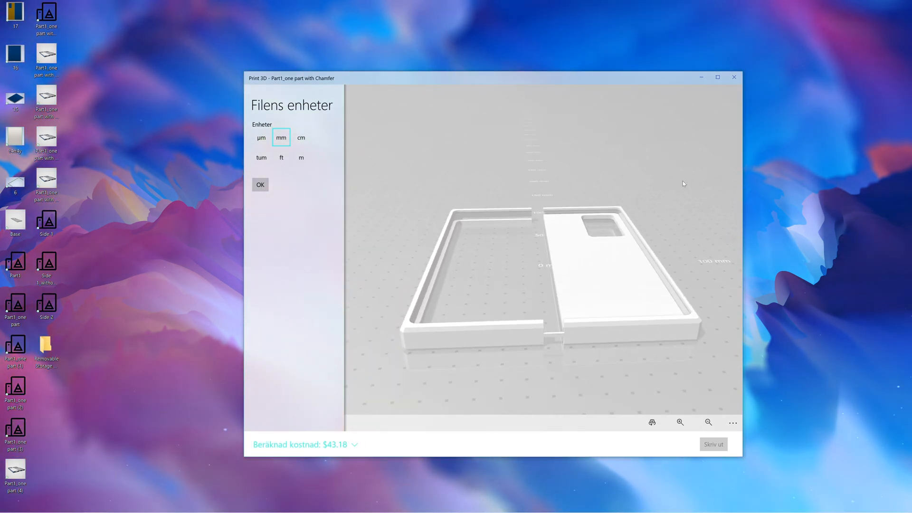
{"action": "left_click", "coordinate": [734, 77]}
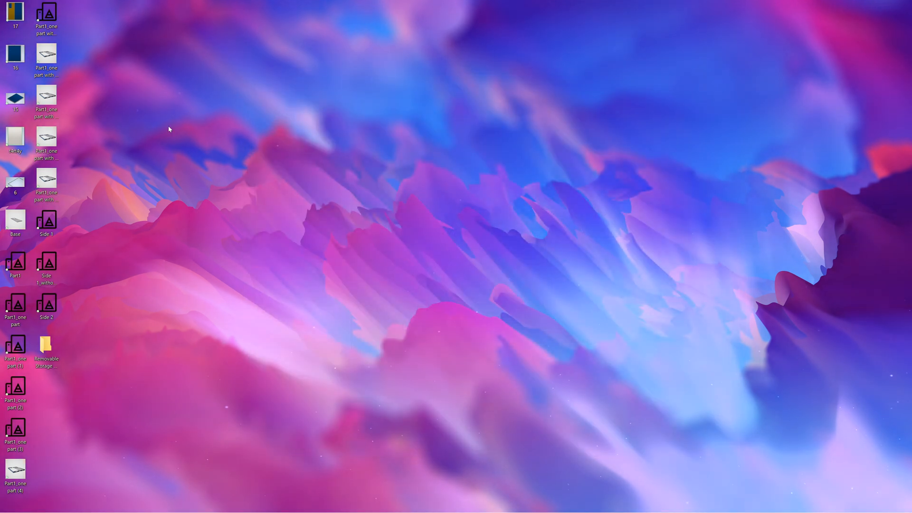
{"action": "double_click", "coordinate": [59, 70]}
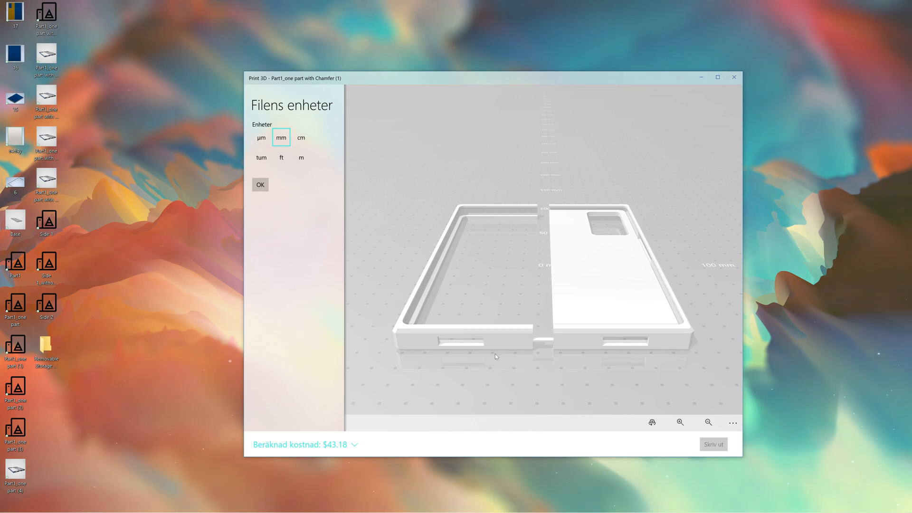
{"action": "left_click_drag", "start_coordinate": [523, 337], "coordinate": [614, 219]}
{"action": "scroll", "coordinate": [502, 328], "scroll_direction": "up", "scroll_amount": 4}
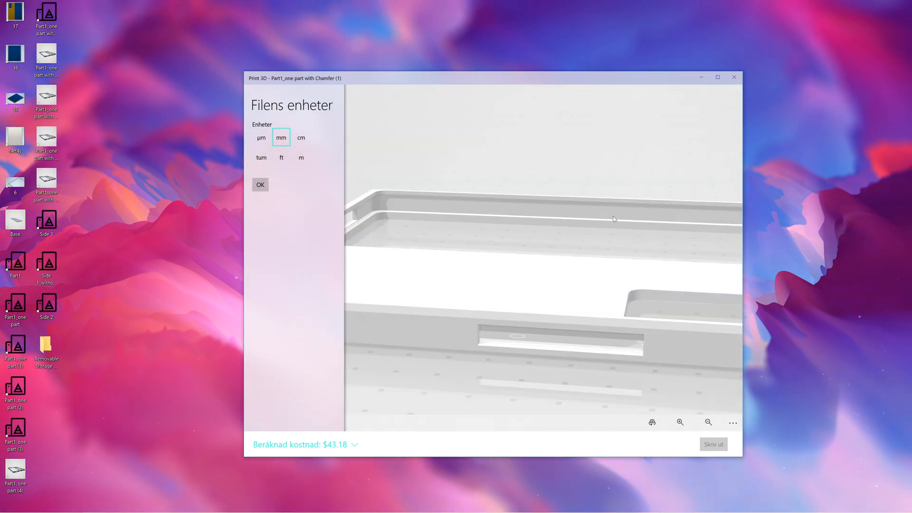
{"action": "left_click", "coordinate": [734, 77]}
- Open the Part1_one part with Chamfer (2) model, inspect its chamfered edges and hinge gap up close, and close it
{"action": "double_click", "coordinate": [52, 103]}
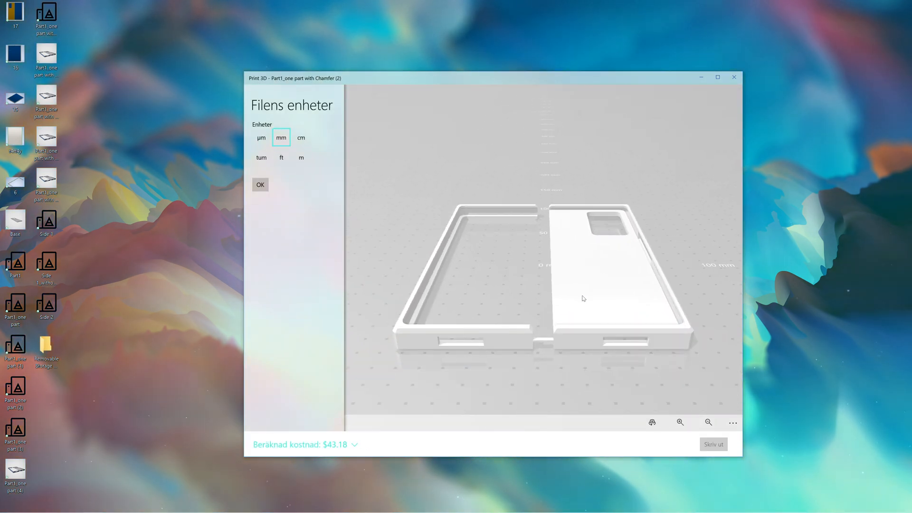
{"action": "scroll", "coordinate": [604, 318], "scroll_direction": "up", "scroll_amount": 5}
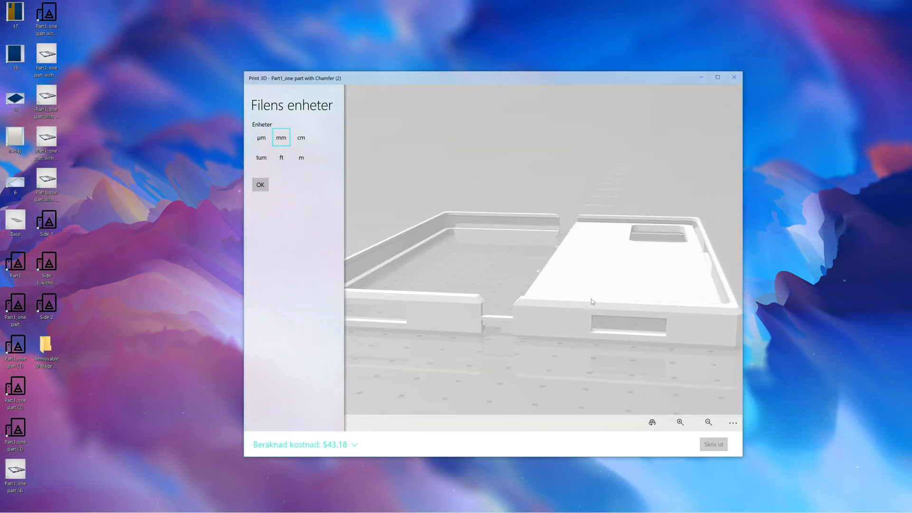
{"action": "scroll", "coordinate": [579, 330], "scroll_direction": "up", "scroll_amount": 5}
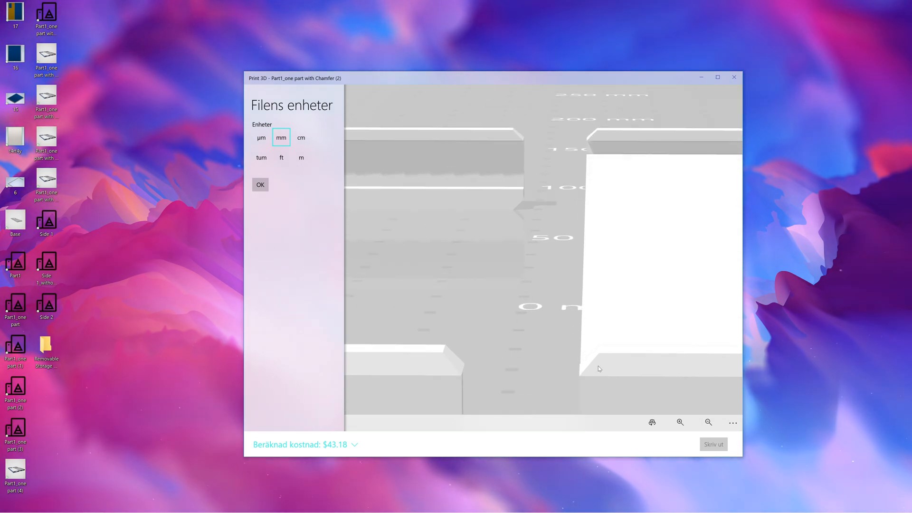
{"action": "left_click_drag", "start_coordinate": [598, 355], "coordinate": [560, 386]}
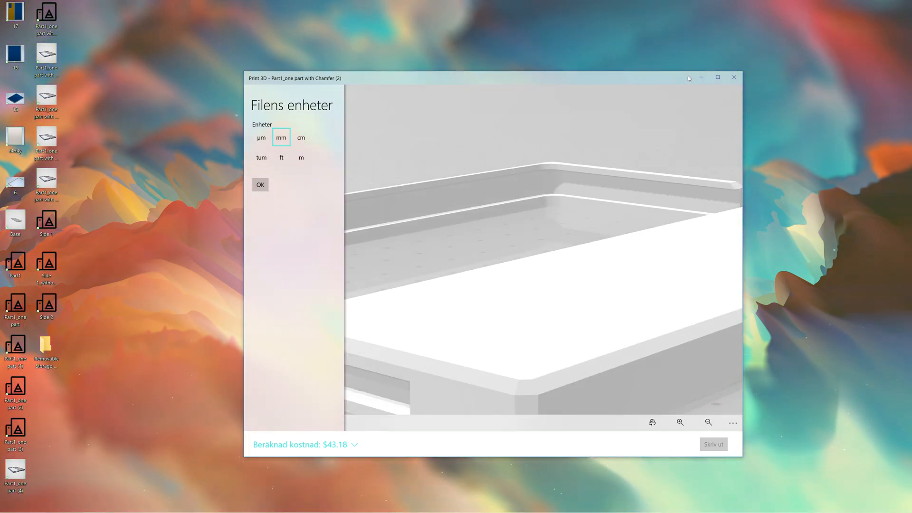
{"action": "left_click", "coordinate": [731, 80]}
- Open the Part1_one part with Chamfer (4) model and inspect its chamfered corners, side walls and the hinge gap at the camera end
{"action": "double_click", "coordinate": [41, 181]}
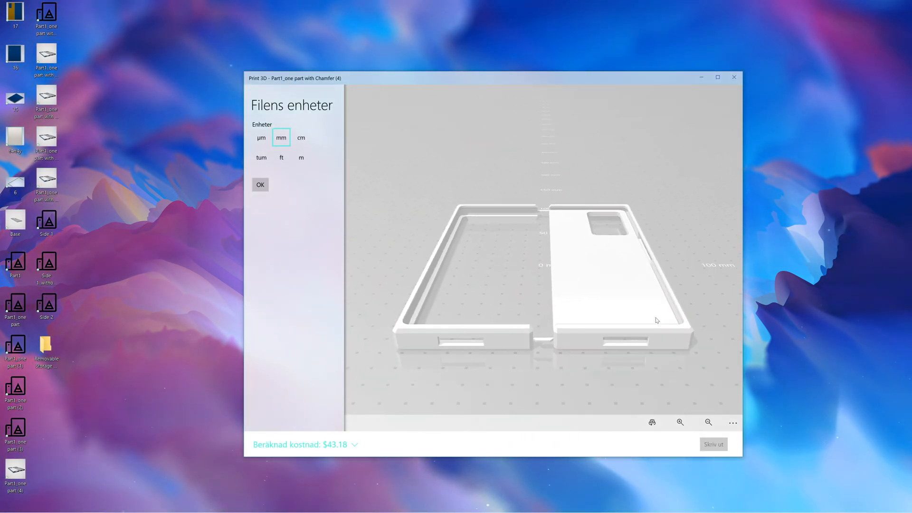
{"action": "scroll", "coordinate": [662, 329], "scroll_direction": "up", "scroll_amount": 5}
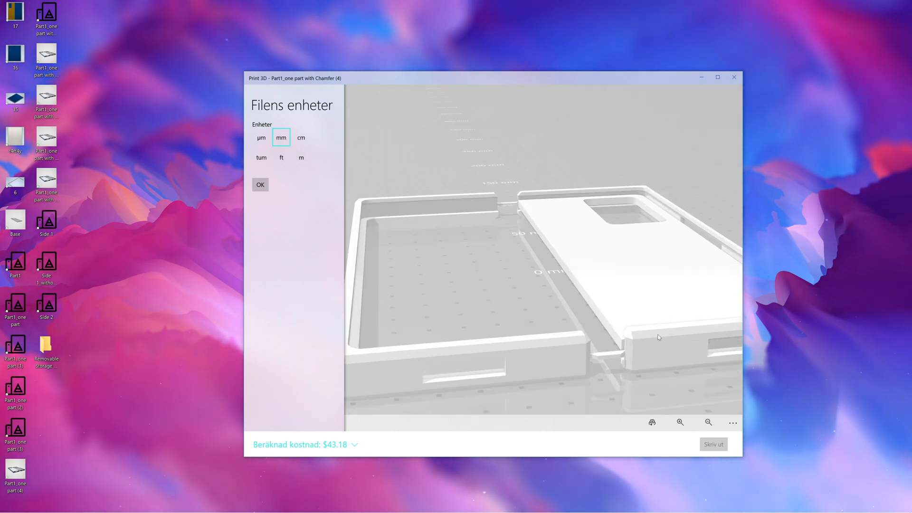
{"action": "scroll", "coordinate": [655, 338], "scroll_direction": "up", "scroll_amount": 5}
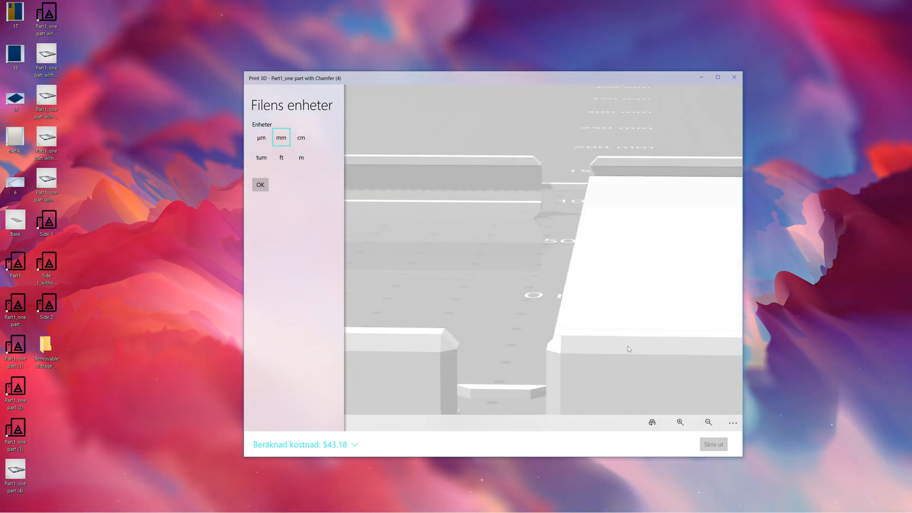
{"action": "scroll", "coordinate": [628, 356], "scroll_direction": "down", "scroll_amount": 10}
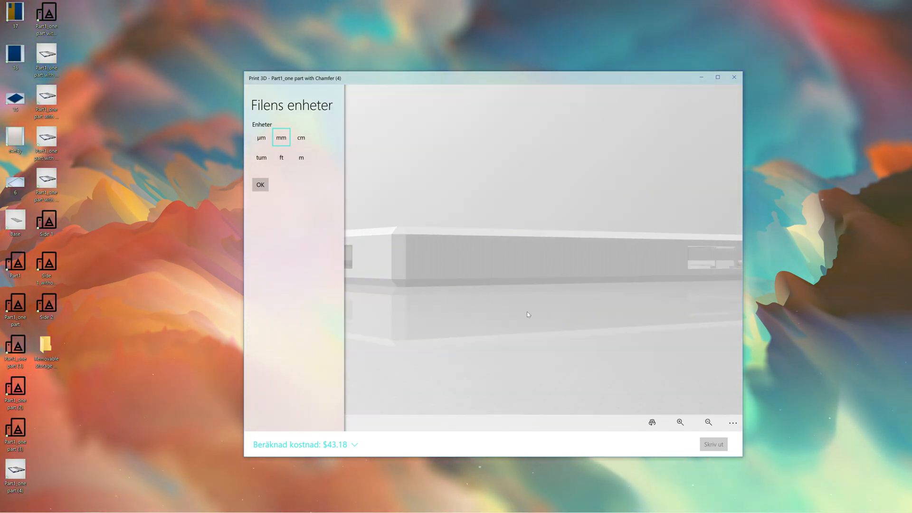
{"action": "scroll", "coordinate": [545, 313], "scroll_direction": "down", "scroll_amount": 10}
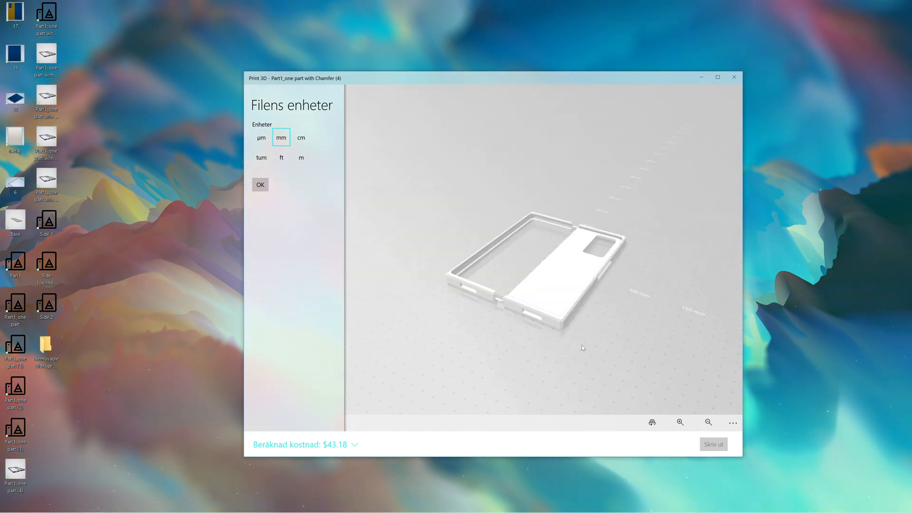
{"action": "left_click_drag", "start_coordinate": [614, 386], "coordinate": [605, 255]}
{"action": "scroll", "coordinate": [592, 303], "scroll_direction": "up", "scroll_amount": 10}
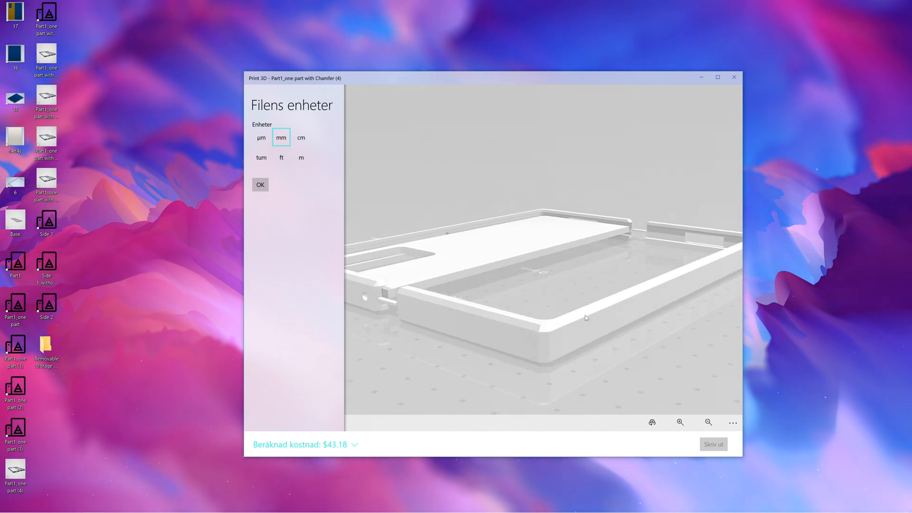
{"action": "scroll", "coordinate": [645, 293], "scroll_direction": "up", "scroll_amount": 6}
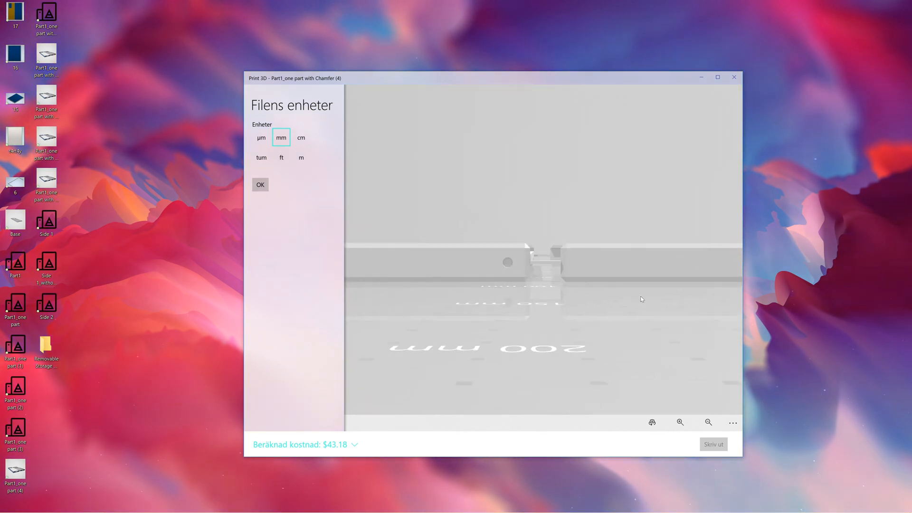
{"action": "left_click_drag", "start_coordinate": [641, 295], "coordinate": [464, 321]}
{"action": "left_click_drag", "start_coordinate": [668, 289], "coordinate": [500, 298]}
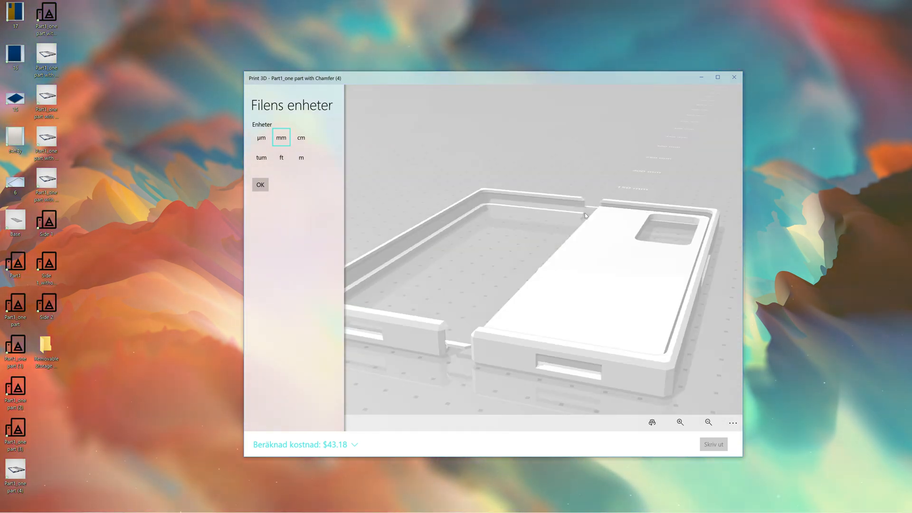
- Examine the hinge gap and its connecting strip up close from the slotted end, and look at the frame from underneath
{"action": "scroll", "coordinate": [585, 215], "scroll_direction": "down", "scroll_amount": 5}
{"action": "left_click_drag", "start_coordinate": [585, 214], "coordinate": [600, 238]}
{"action": "left_click_drag", "start_coordinate": [606, 286], "coordinate": [522, 272]}
{"action": "scroll", "coordinate": [636, 302], "scroll_direction": "up", "scroll_amount": 6}
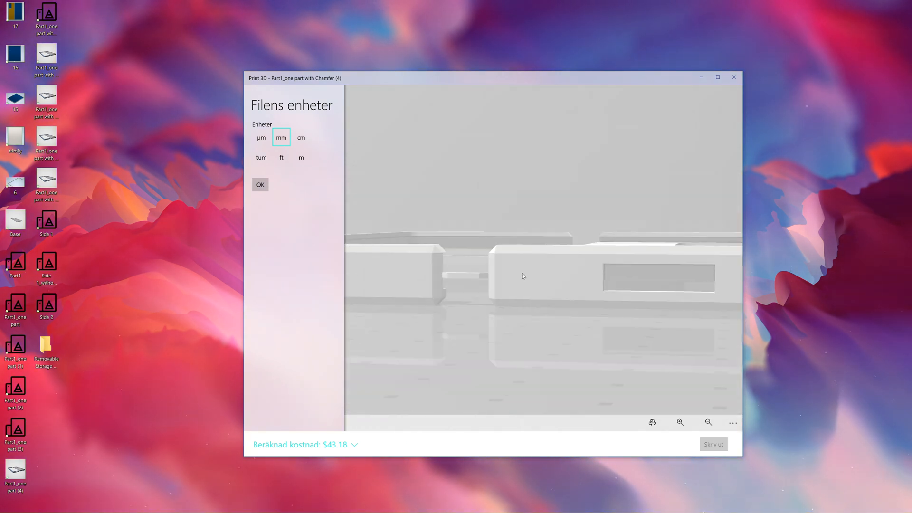
{"action": "scroll", "coordinate": [523, 273], "scroll_direction": "up", "scroll_amount": 5}
{"action": "scroll", "coordinate": [525, 331], "scroll_direction": "up", "scroll_amount": 4}
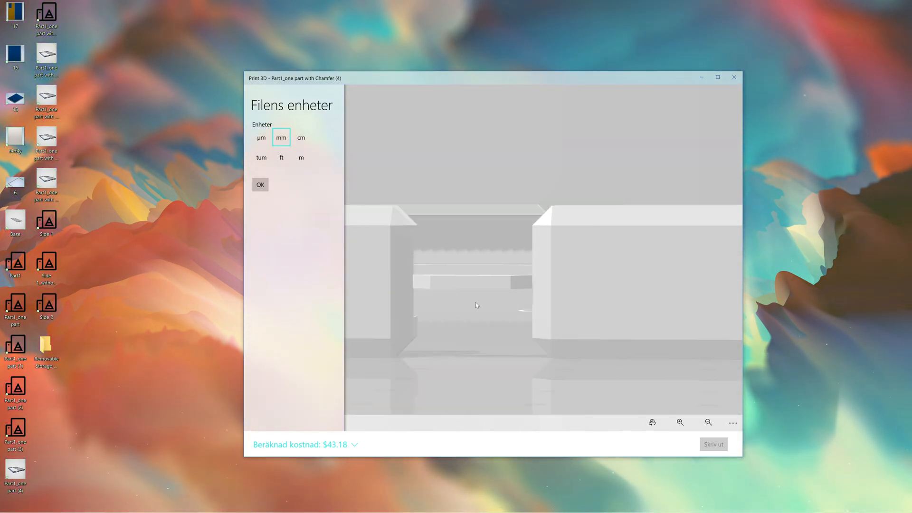
{"action": "left_click_drag", "start_coordinate": [440, 279], "coordinate": [492, 166]}
{"action": "scroll", "coordinate": [626, 234], "scroll_direction": "down", "scroll_amount": 6}
{"action": "mouse_move", "coordinate": [535, 218]}
{"action": "left_mouse_down"}
{"action": "mouse_move", "coordinate": [536, 279]}
{"action": "mouse_move", "coordinate": [532, 235]}
{"action": "left_mouse_up"}
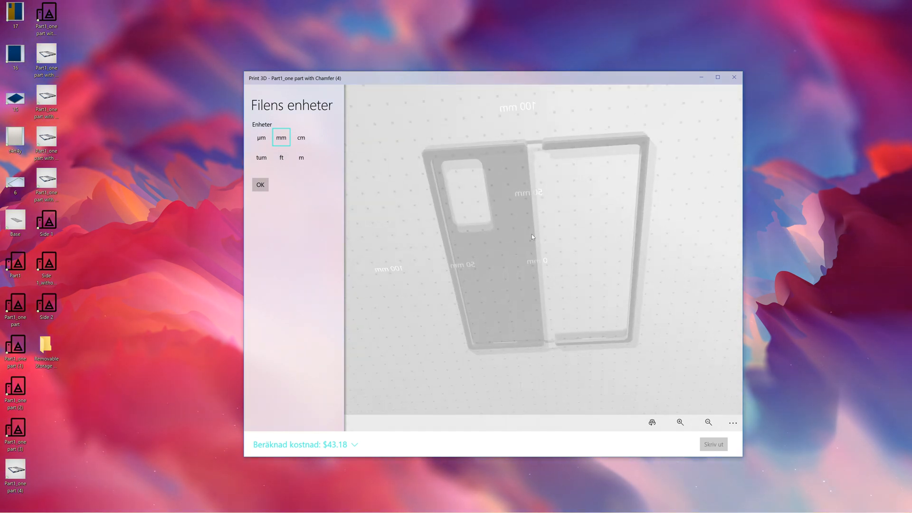
{"action": "scroll", "coordinate": [531, 235], "scroll_direction": "down", "scroll_amount": 5}
{"action": "scroll", "coordinate": [587, 195], "scroll_direction": "up", "scroll_amount": 6}
{"action": "scroll", "coordinate": [586, 193], "scroll_direction": "up", "scroll_amount": 3}
{"action": "left_click_drag", "start_coordinate": [561, 144], "coordinate": [565, 220]}
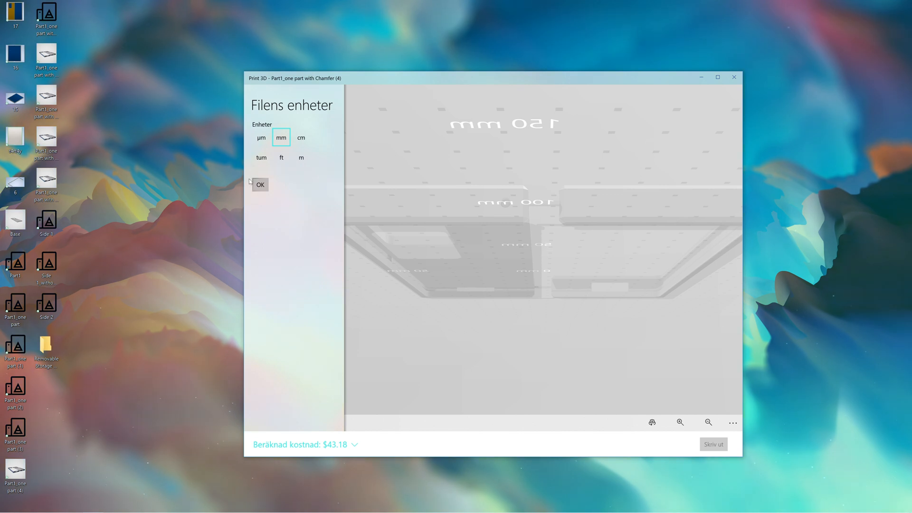
- Accept millimetres as the file's units, check the layout dimensions, and set the print material to Färgbad svart
{"action": "left_click", "coordinate": [261, 185]}
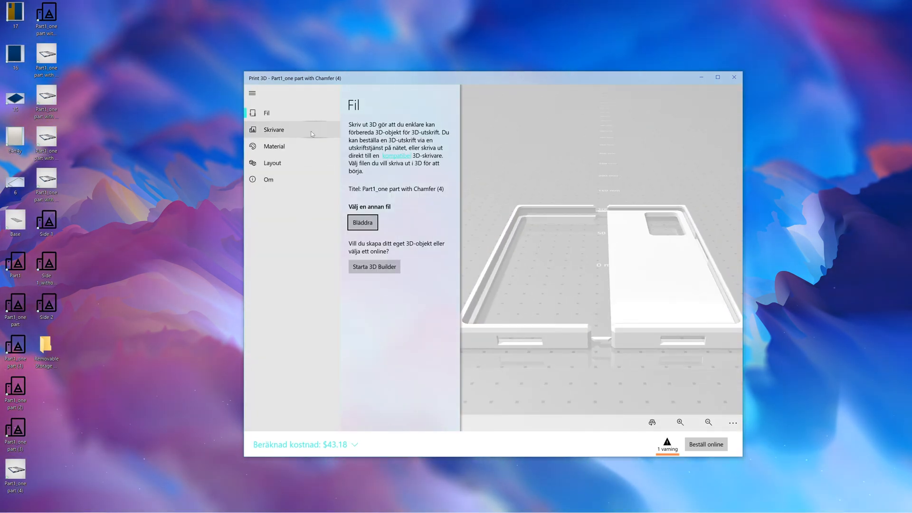
{"action": "left_click", "coordinate": [279, 168]}
{"action": "left_click", "coordinate": [274, 146]}
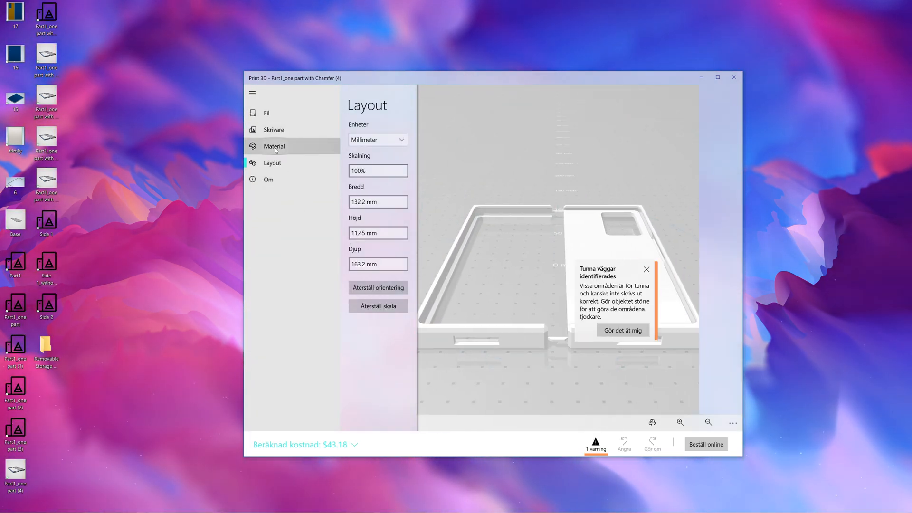
{"action": "left_click", "coordinate": [401, 274]}
{"action": "scroll", "coordinate": [408, 349], "scroll_direction": "down", "scroll_amount": 4}
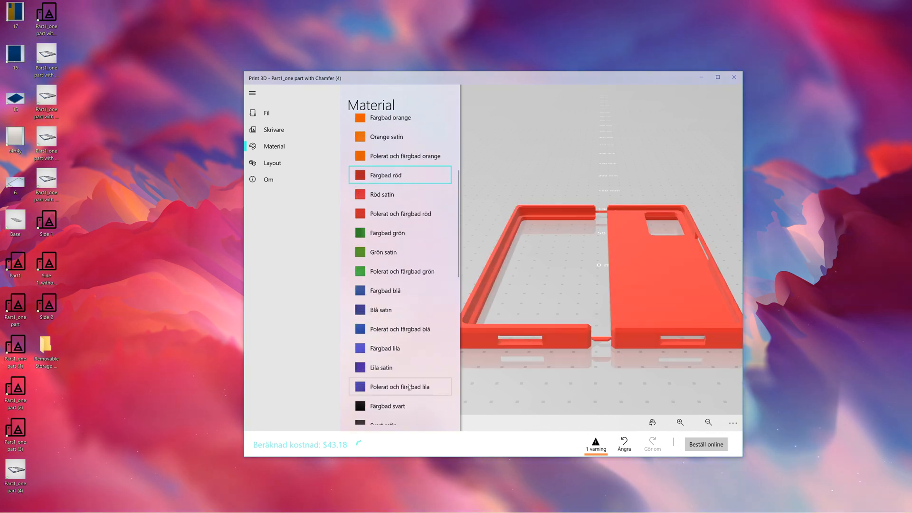
{"action": "left_click", "coordinate": [401, 377]}
- Inspect the hinge gap, connecting strips and long side edge of the black frame up close
{"action": "left_click_drag", "start_coordinate": [618, 287], "coordinate": [633, 320]}
{"action": "scroll", "coordinate": [633, 321], "scroll_direction": "down", "scroll_amount": 5}
{"action": "left_click_drag", "start_coordinate": [654, 257], "coordinate": [659, 312]}
{"action": "scroll", "coordinate": [638, 315], "scroll_direction": "up", "scroll_amount": 3}
{"action": "scroll", "coordinate": [659, 316], "scroll_direction": "up", "scroll_amount": 4}
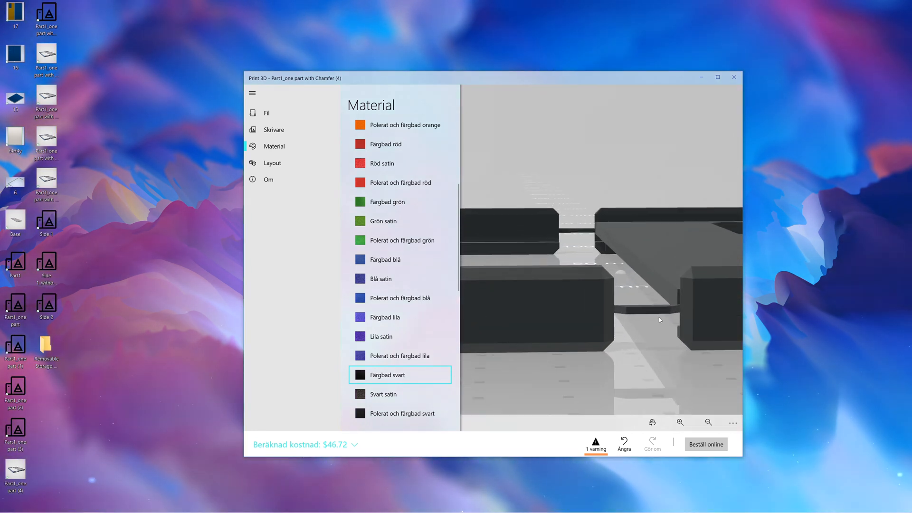
{"action": "left_click_drag", "start_coordinate": [542, 270], "coordinate": [539, 327]}
{"action": "scroll", "coordinate": [652, 335], "scroll_direction": "up", "scroll_amount": 3}
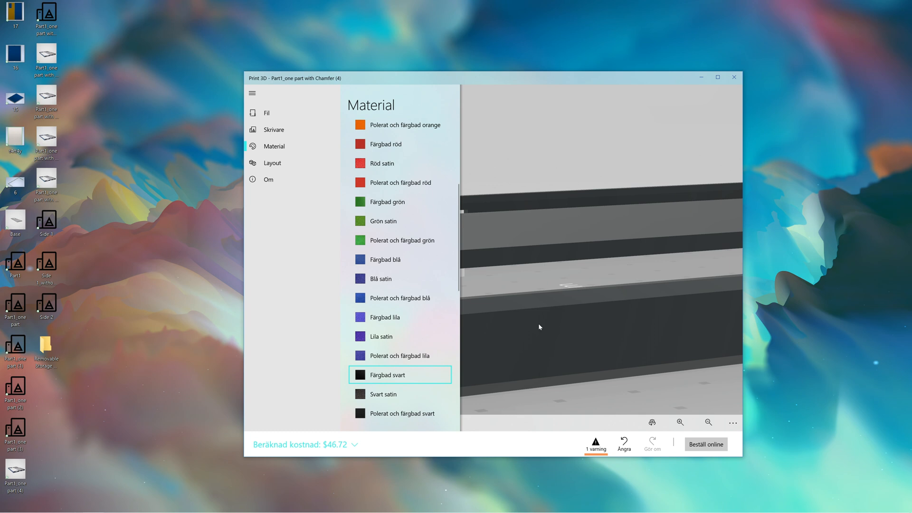
- Inspect the black frame from its camera end, including the round hole and hinge connection, and close the model
{"action": "left_click_drag", "start_coordinate": [641, 310], "coordinate": [562, 341]}
{"action": "left_click_drag", "start_coordinate": [628, 297], "coordinate": [653, 267]}
{"action": "scroll", "coordinate": [613, 313], "scroll_direction": "down", "scroll_amount": 3}
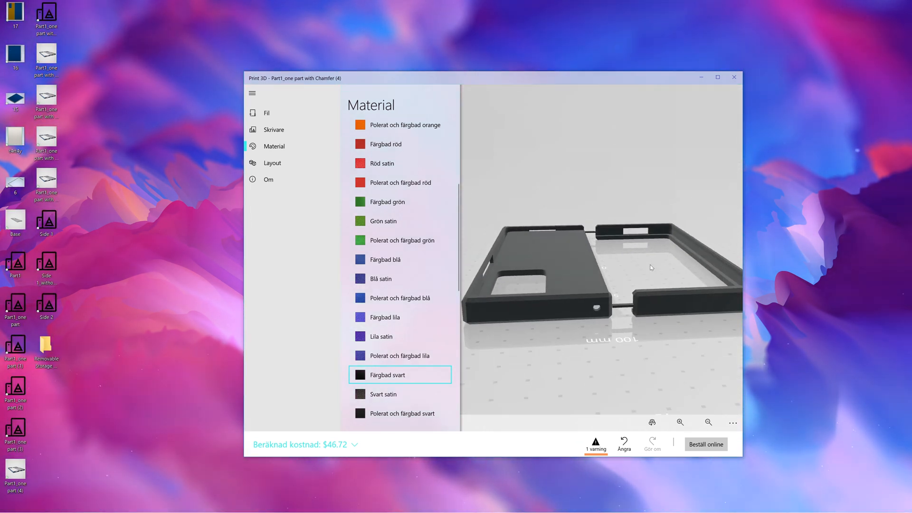
{"action": "left_click_drag", "start_coordinate": [648, 263], "coordinate": [638, 246]}
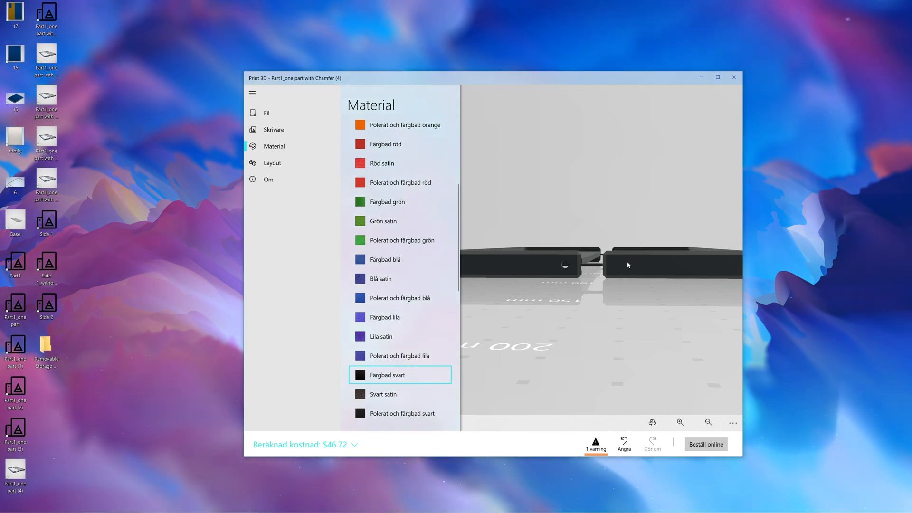
{"action": "left_click_drag", "start_coordinate": [602, 264], "coordinate": [641, 301]}
{"action": "left_click_drag", "start_coordinate": [718, 278], "coordinate": [638, 333]}
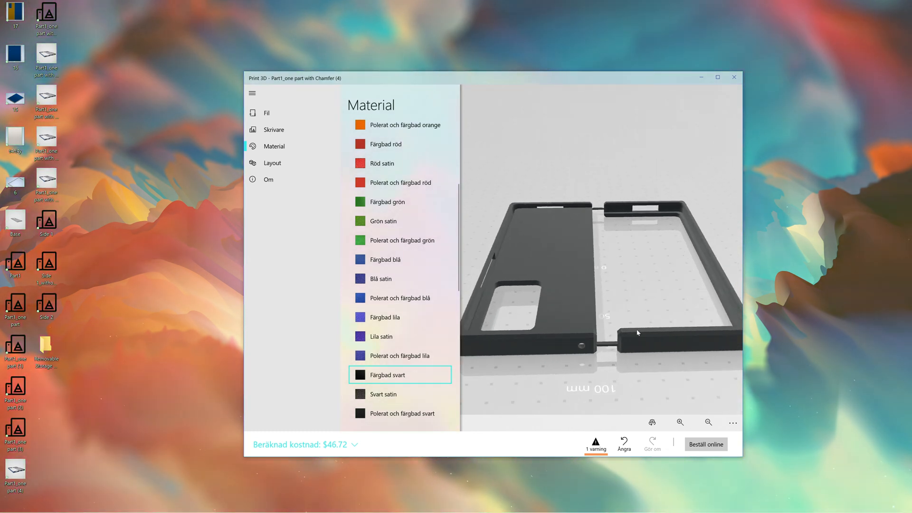
{"action": "left_click", "coordinate": [735, 77]}
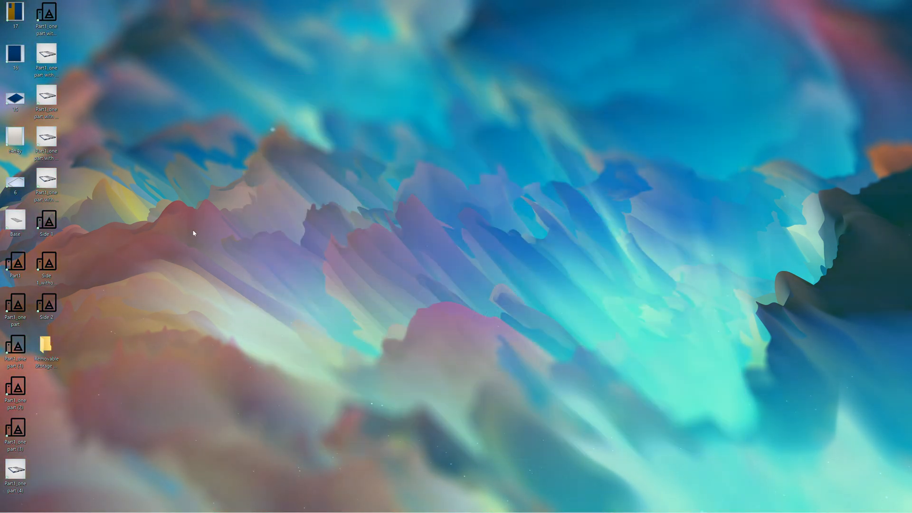
- View the Side 1_without Chamfer model, close it, and view the Side 2 model from above
{"action": "double_click", "coordinate": [61, 257]}
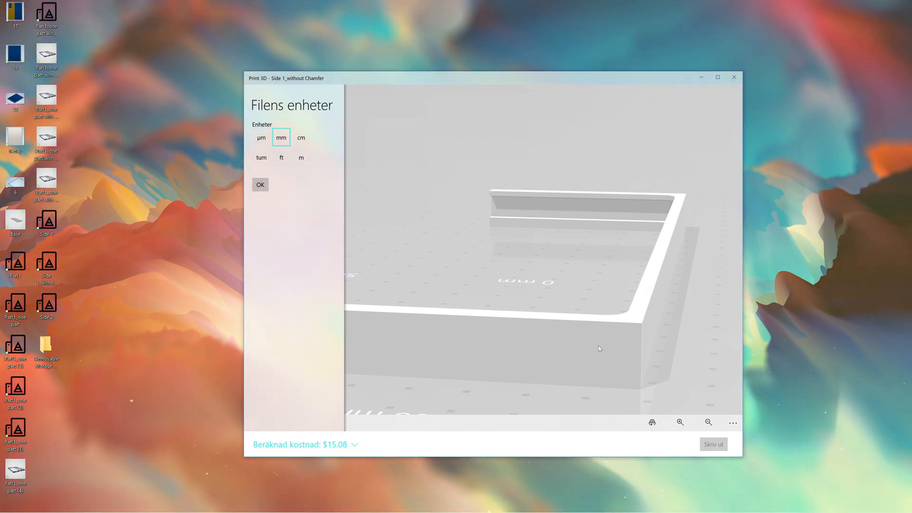
{"action": "left_click", "coordinate": [735, 77]}
{"action": "double_click", "coordinate": [60, 304]}
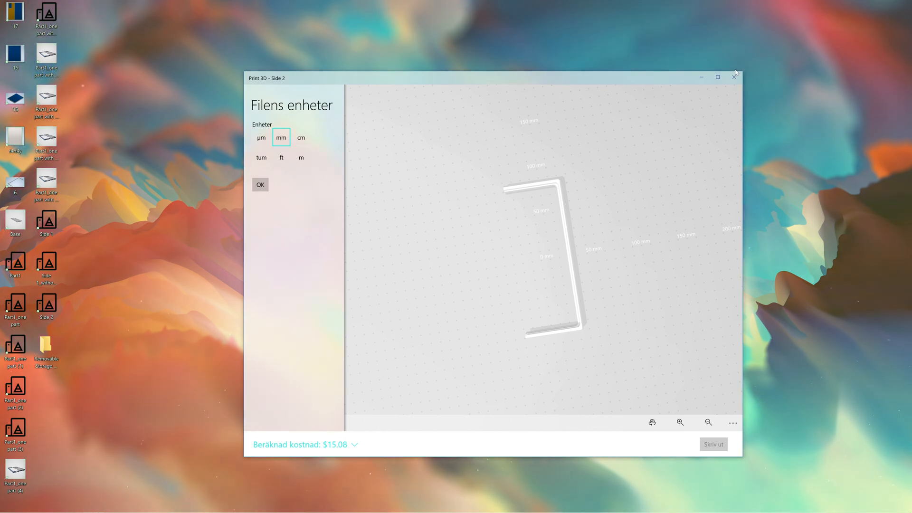
{"action": "left_click_drag", "start_coordinate": [683, 83], "coordinate": [651, 78]}
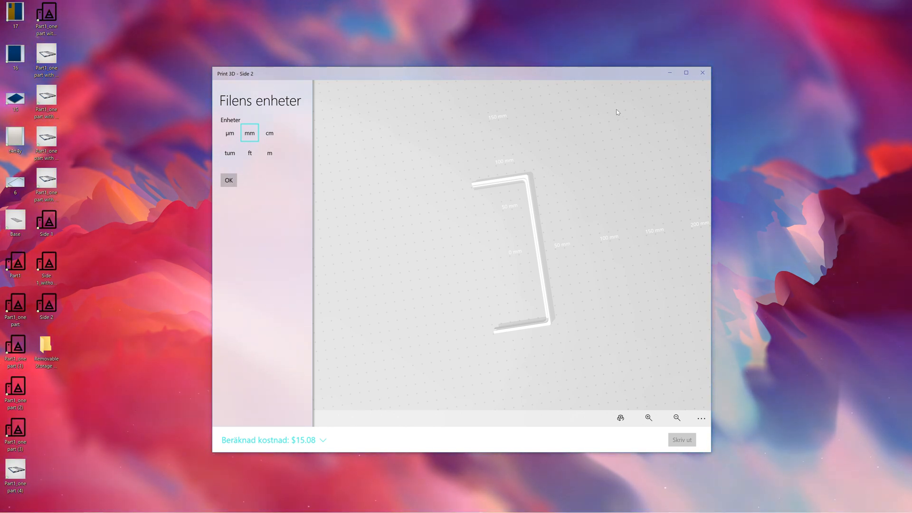
{"action": "left_click_drag", "start_coordinate": [597, 76], "coordinate": [579, 80]}
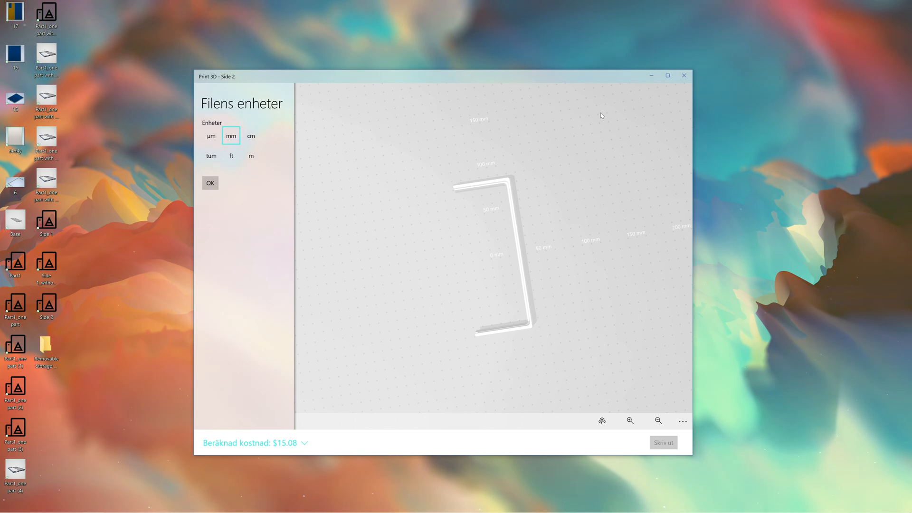